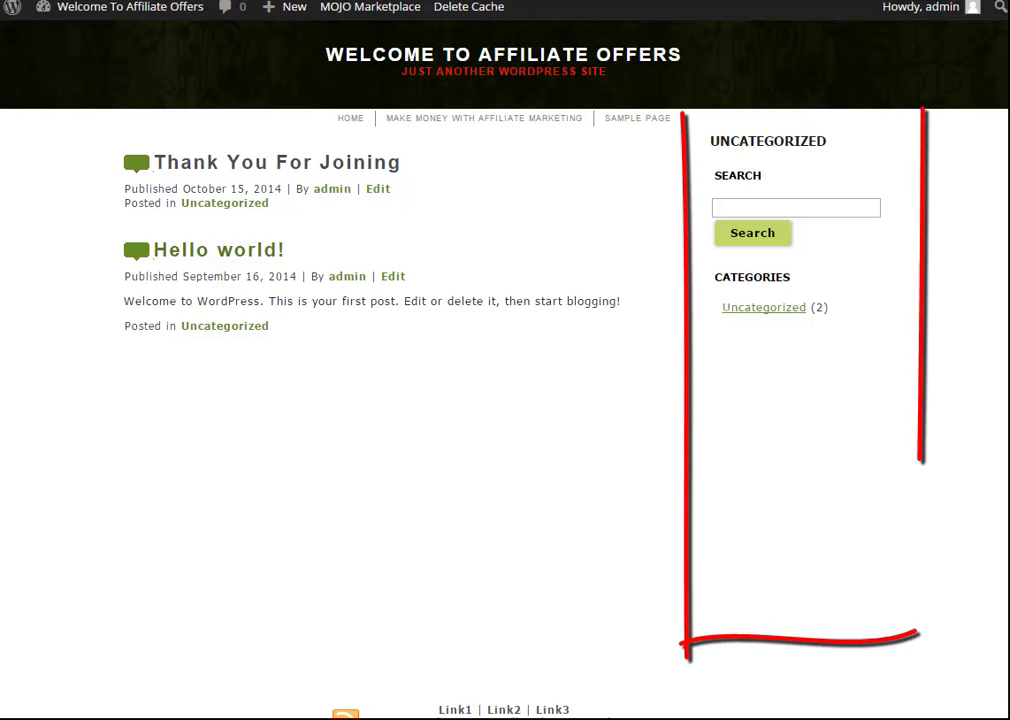
Step: Review the affiliateoffers.net homepage and the plugin entries in the WordPress dashboard, such as Redirect and Tracker
{"action": "left_click", "coordinate": [484, 118]}
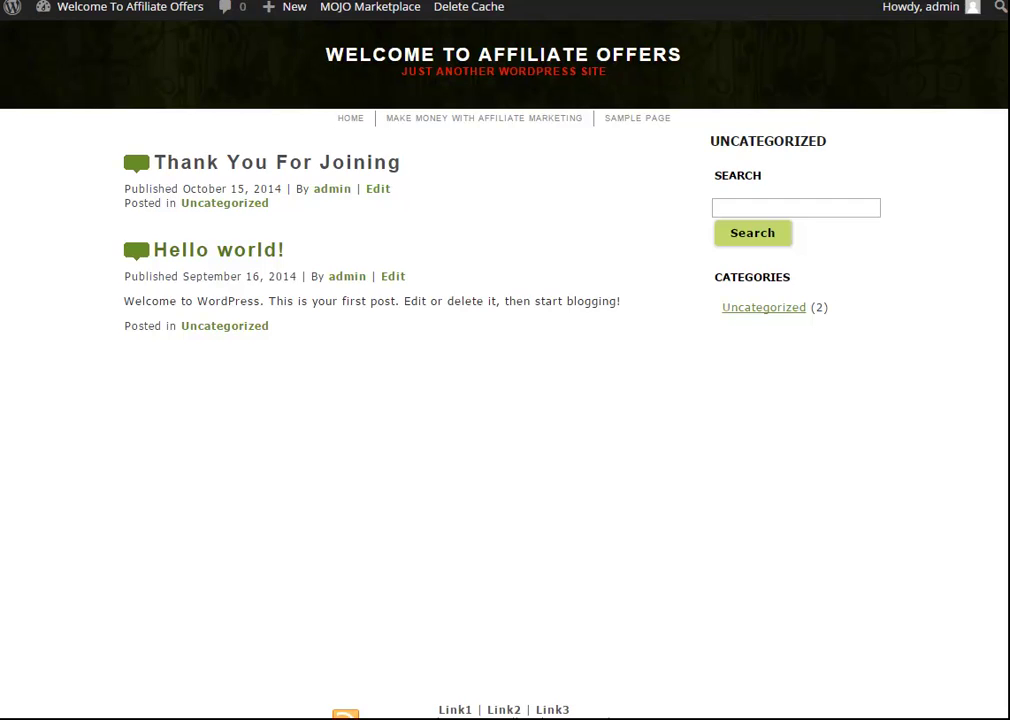
{"action": "key", "text": "ctrl+Tab"}
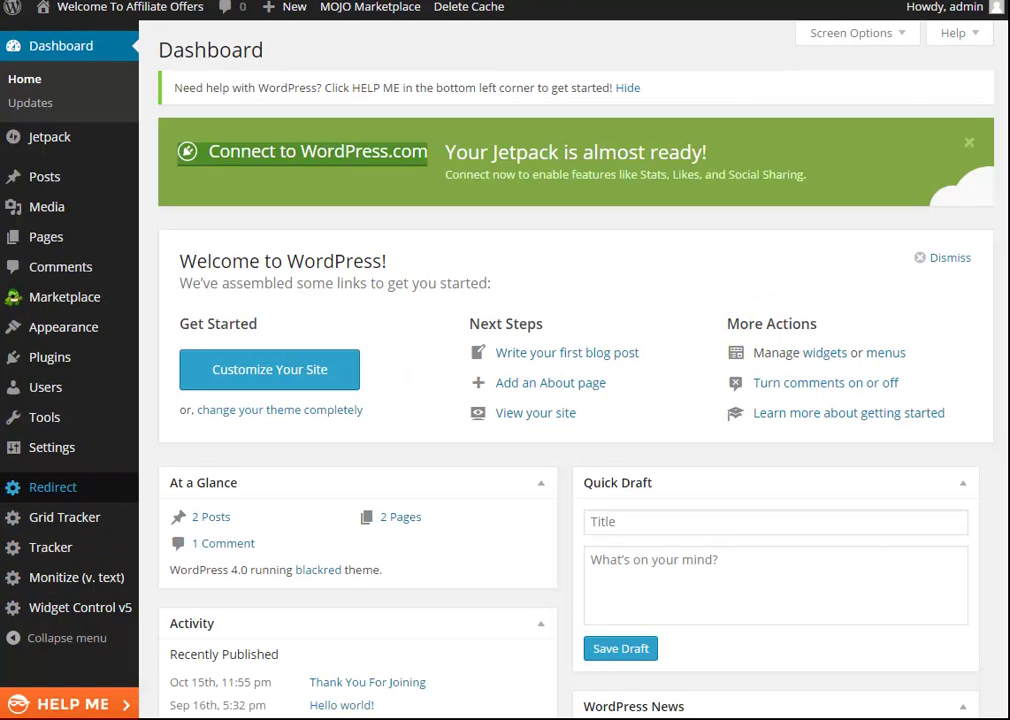
{"action": "mouse_move", "coordinate": [52, 487]}
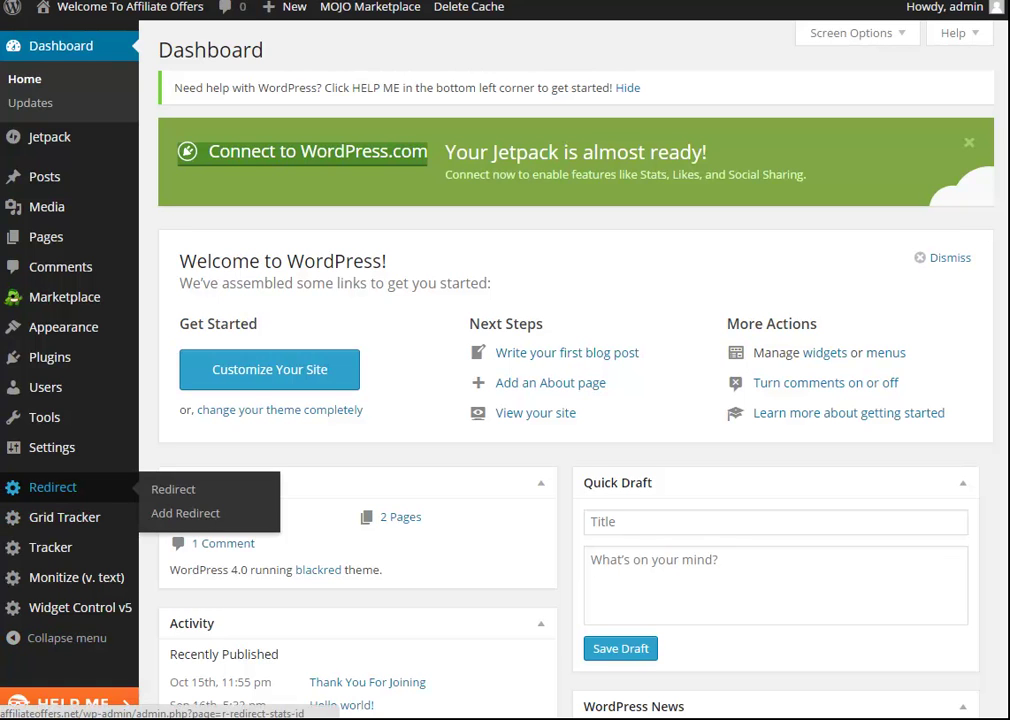
{"action": "mouse_move", "coordinate": [50, 547]}
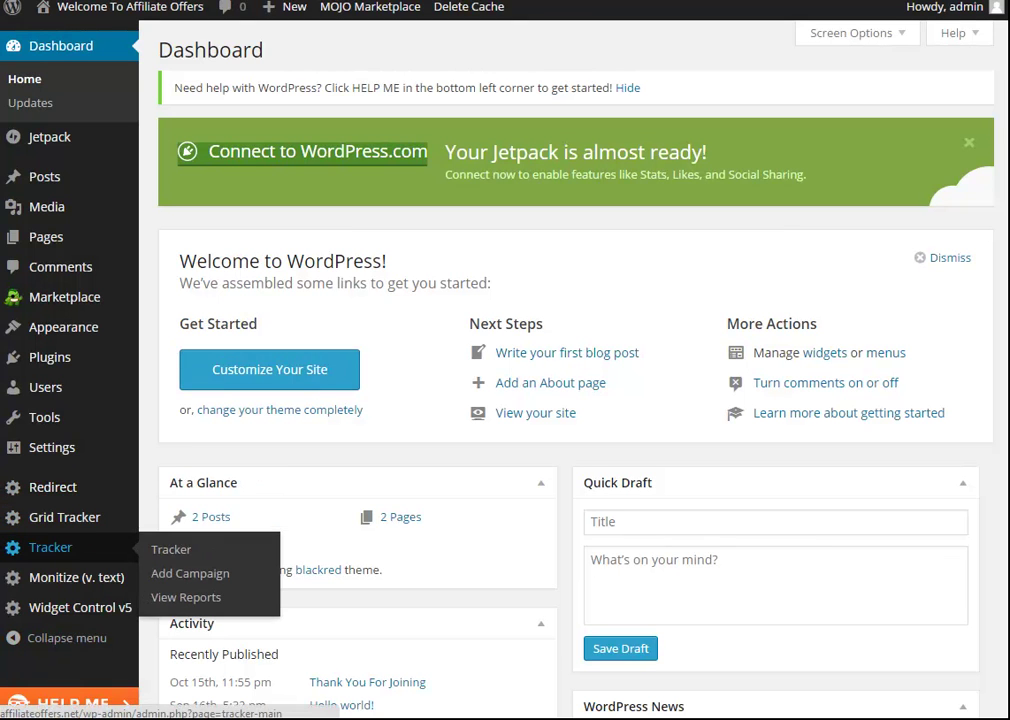
{"action": "mouse_move", "coordinate": [76, 577]}
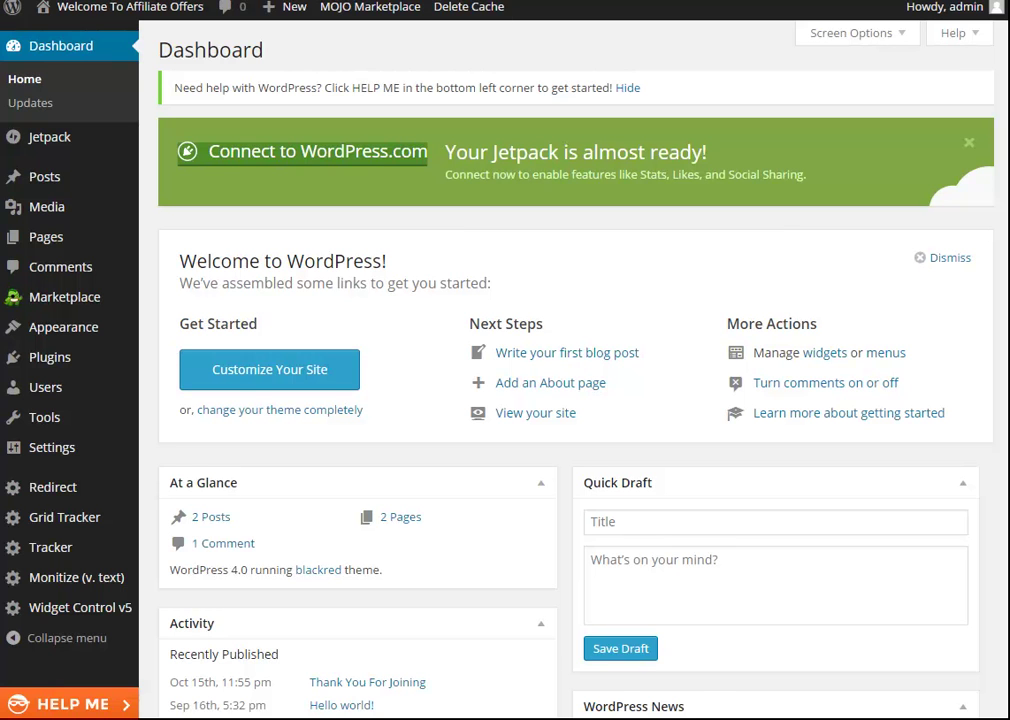
{"action": "left_click", "coordinate": [468, 0]}
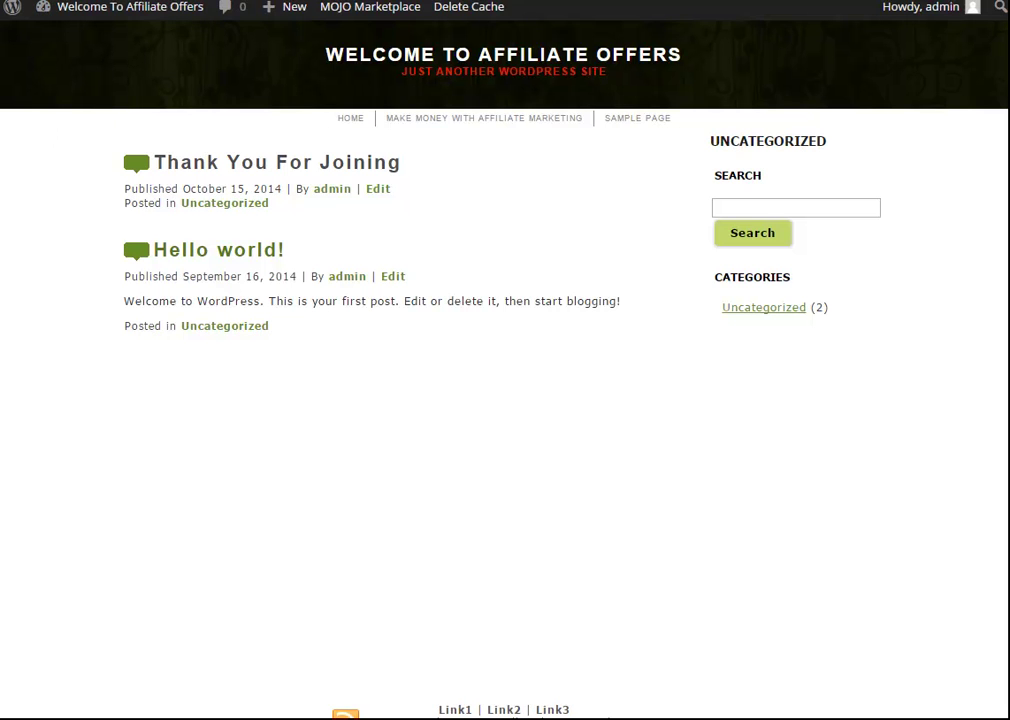
{"action": "key", "text": "F11"}
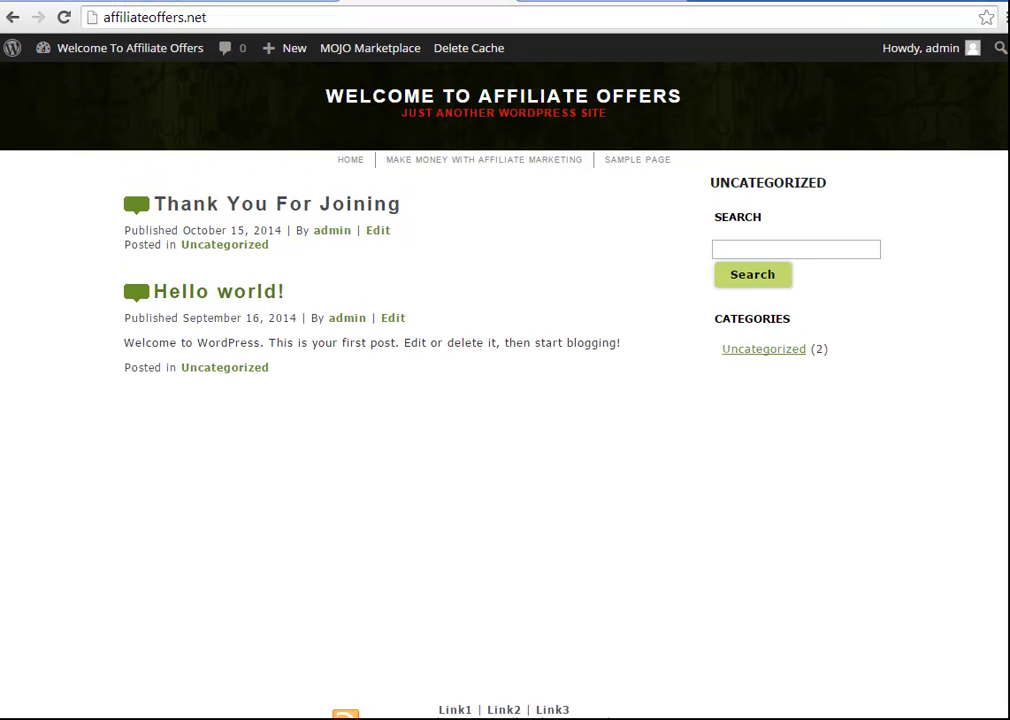
{"action": "right_click", "coordinate": [536, 337]}
{"action": "left_click", "coordinate": [565, 388]}
Step: Set Sample Page as the static front page in the reading settings, saving the change, and check it at affiliateoffers.net
{"action": "left_click", "coordinate": [110, 1]}
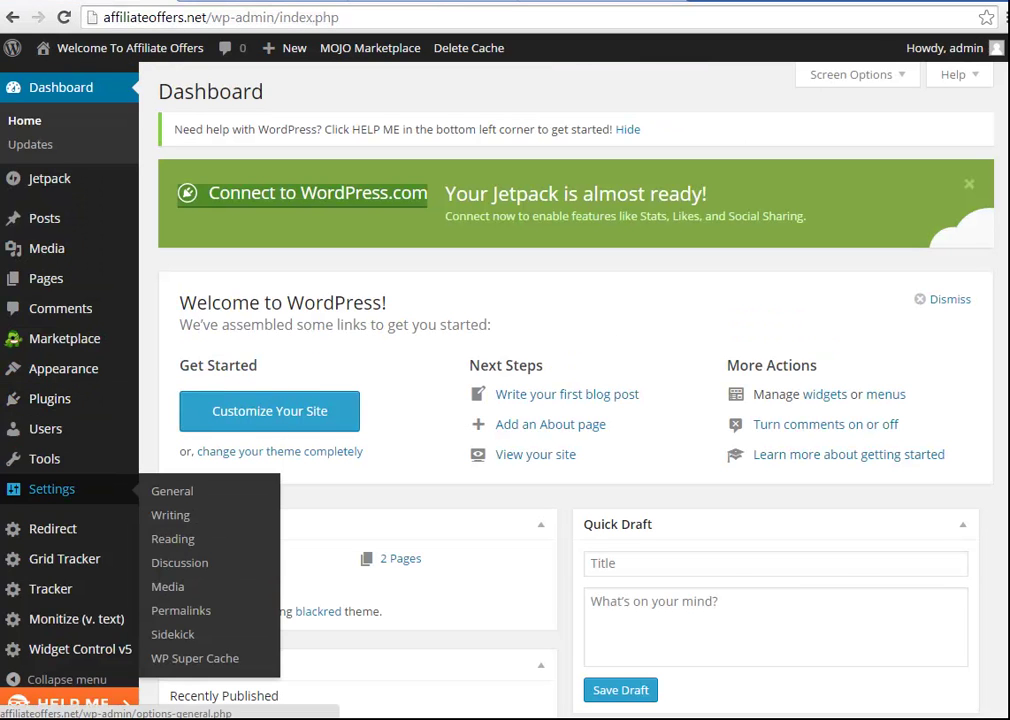
{"action": "left_click", "coordinate": [172, 539]}
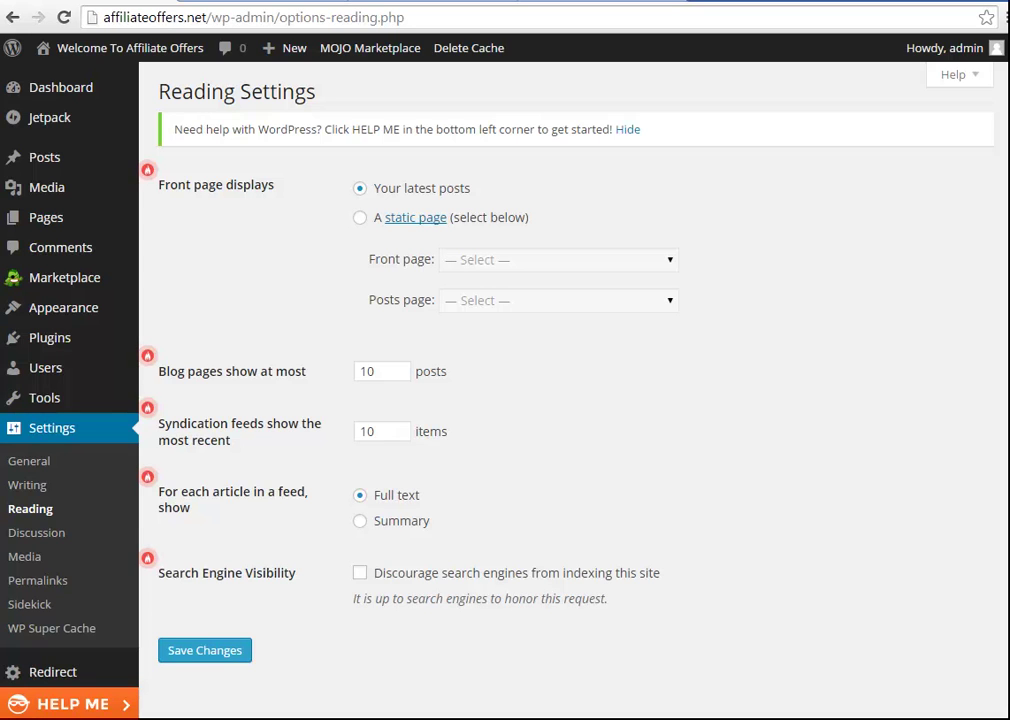
{"action": "left_click", "coordinate": [360, 217]}
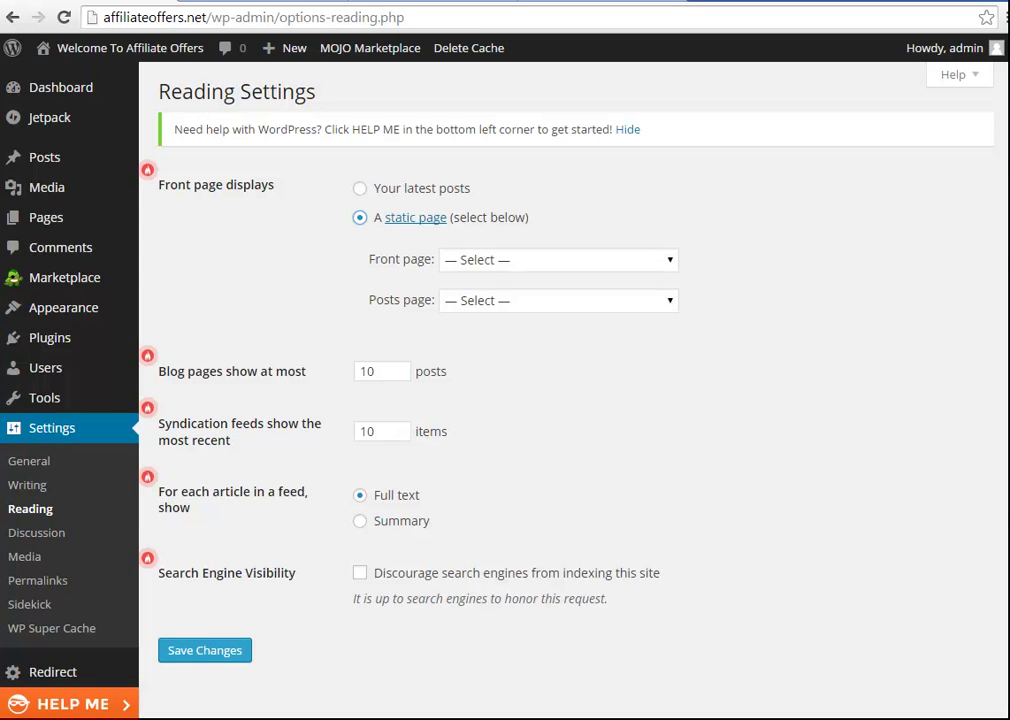
{"action": "left_click", "coordinate": [530, 259]}
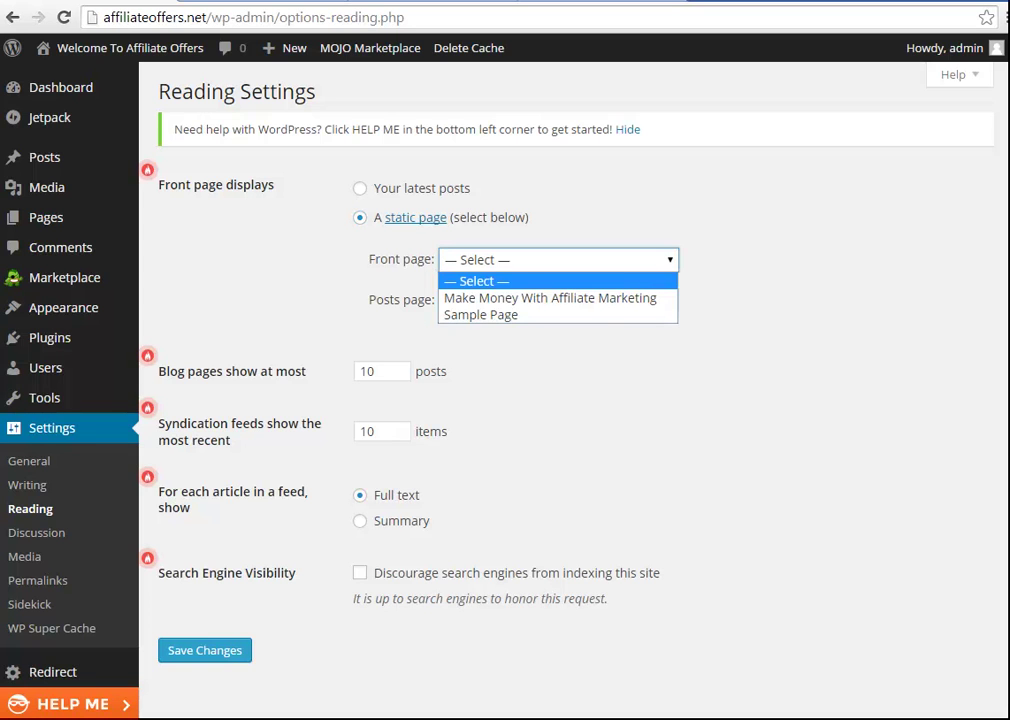
{"action": "left_click", "coordinate": [481, 314]}
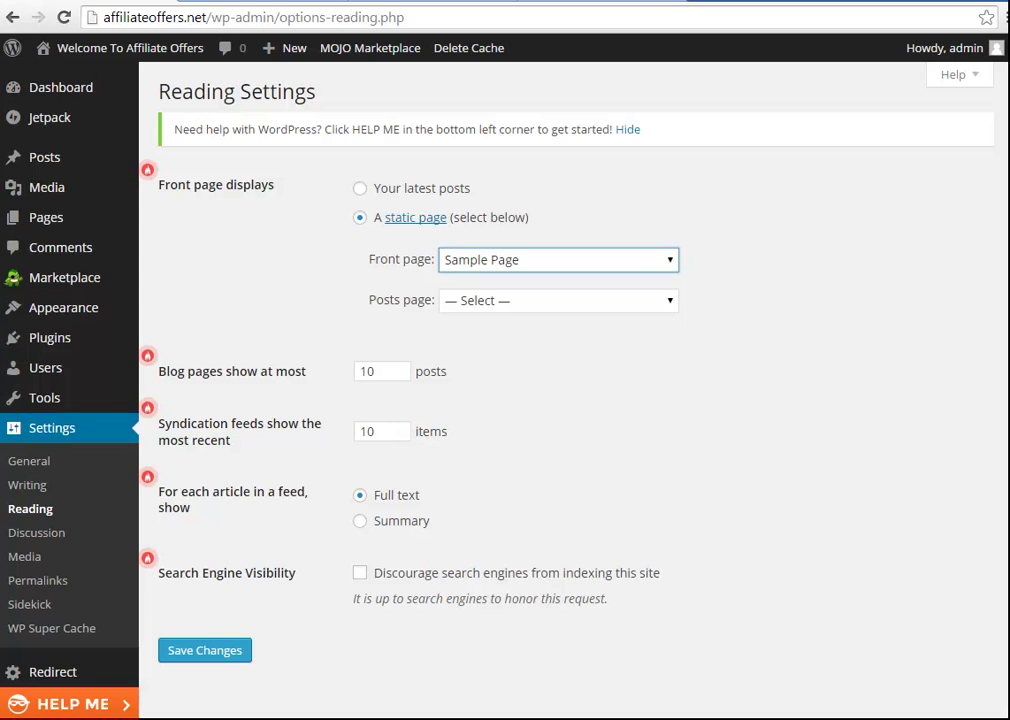
{"action": "left_click", "coordinate": [205, 650]}
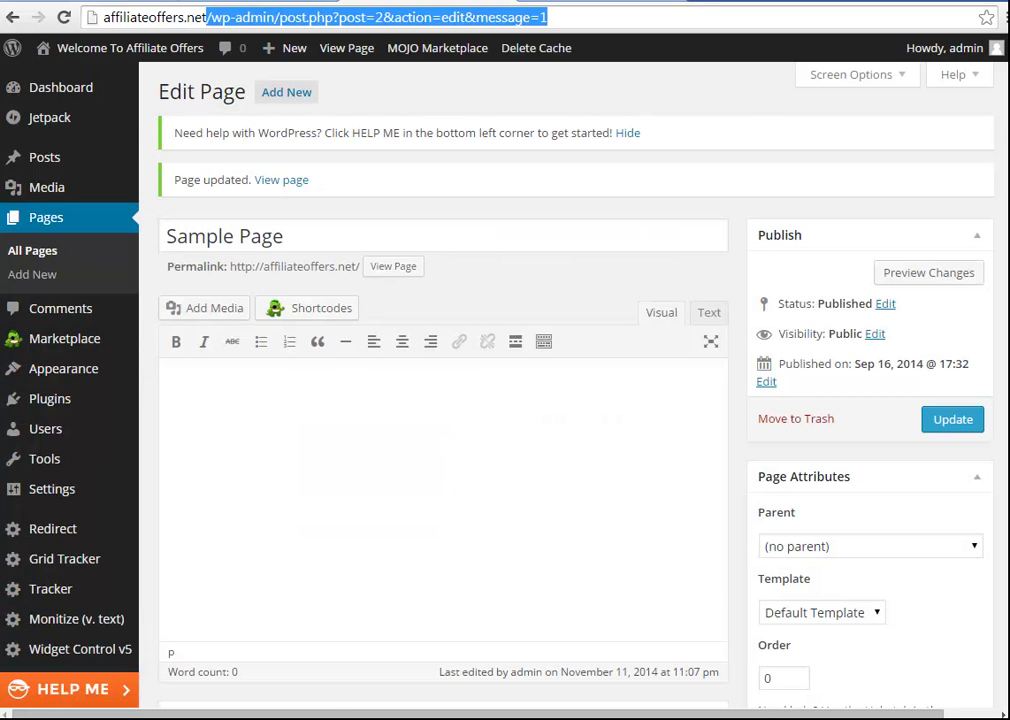
{"action": "key", "text": "BackSpace"}
{"action": "key", "text": "Return"}
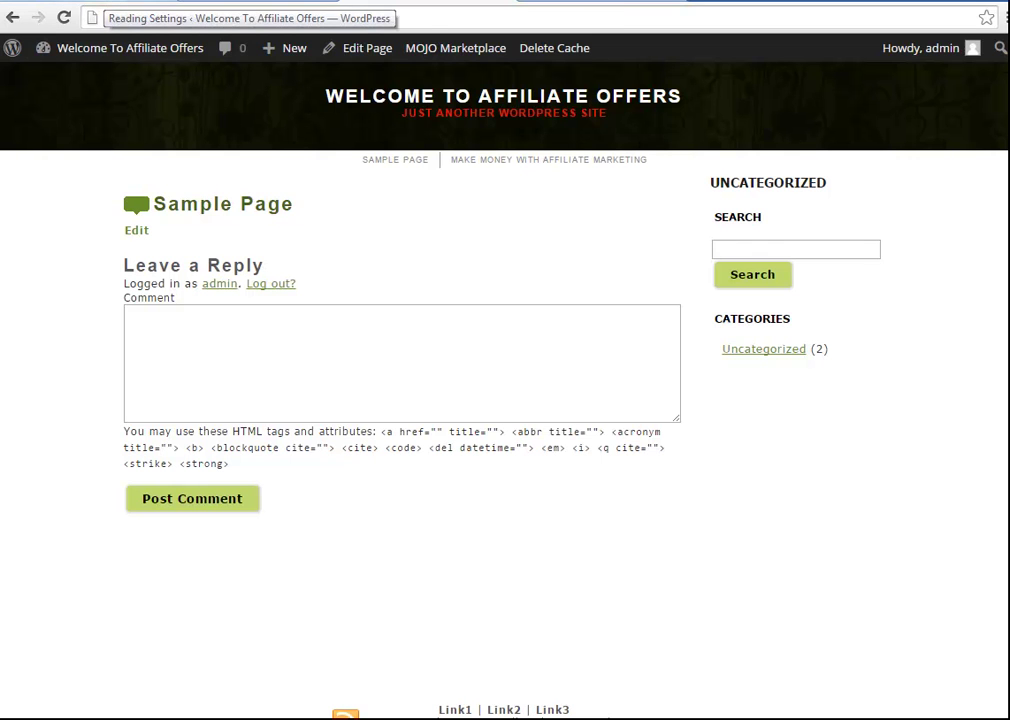
Step: Add the Widget Control widget to the Primary Widget Area and check the sidebar on the live site
{"action": "left_click", "coordinate": [104, 1]}
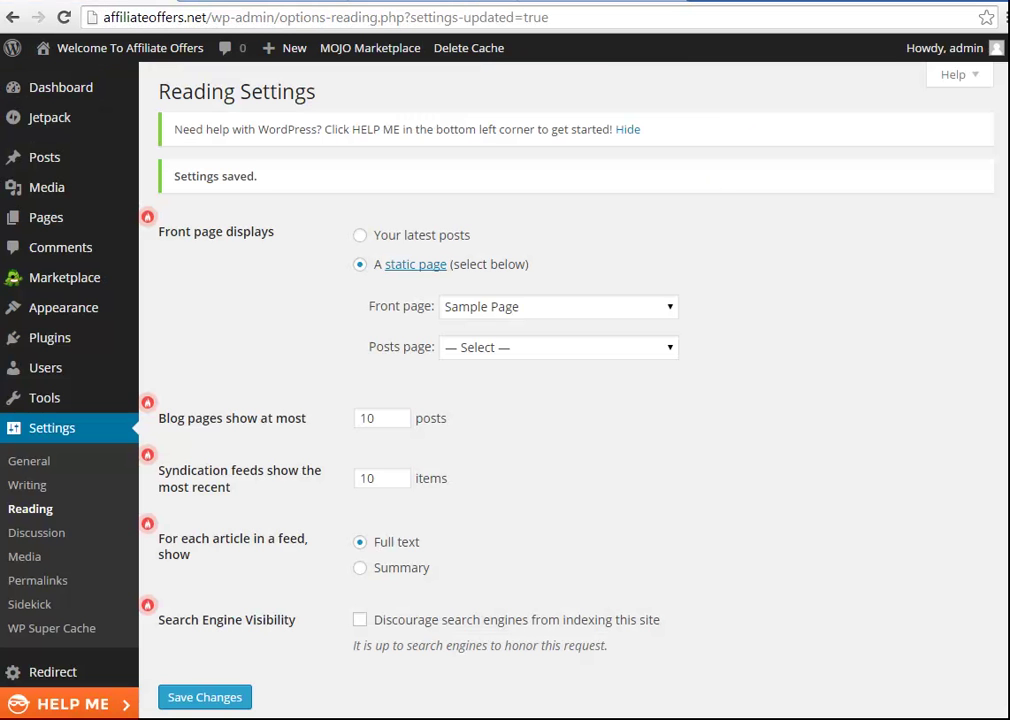
{"action": "mouse_move", "coordinate": [63, 307]}
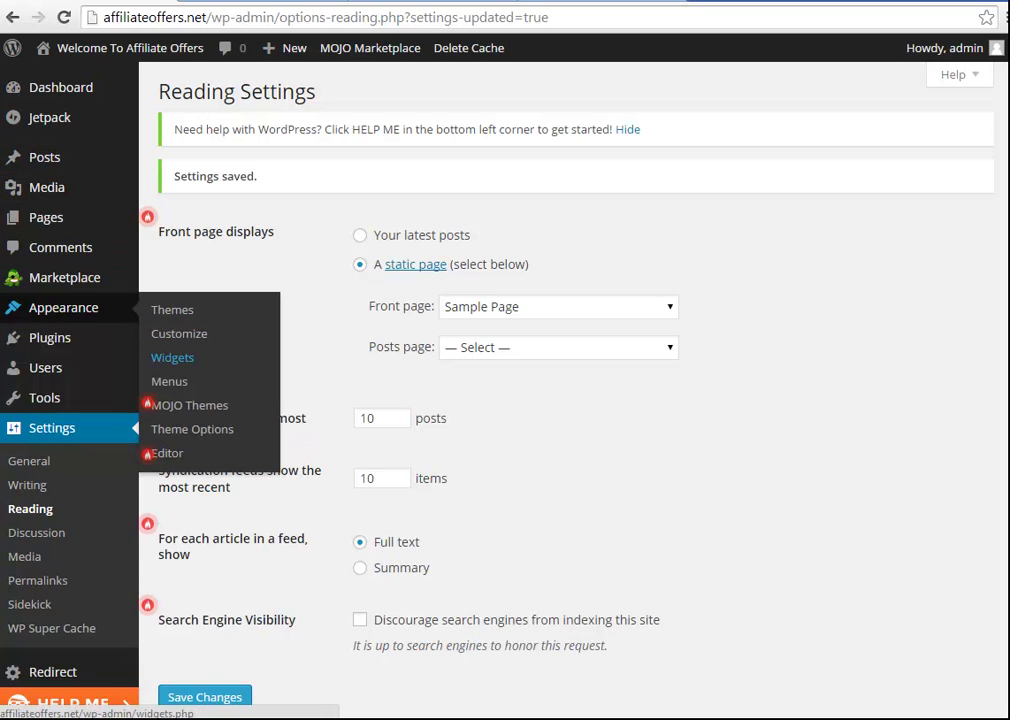
{"action": "left_click", "coordinate": [172, 357]}
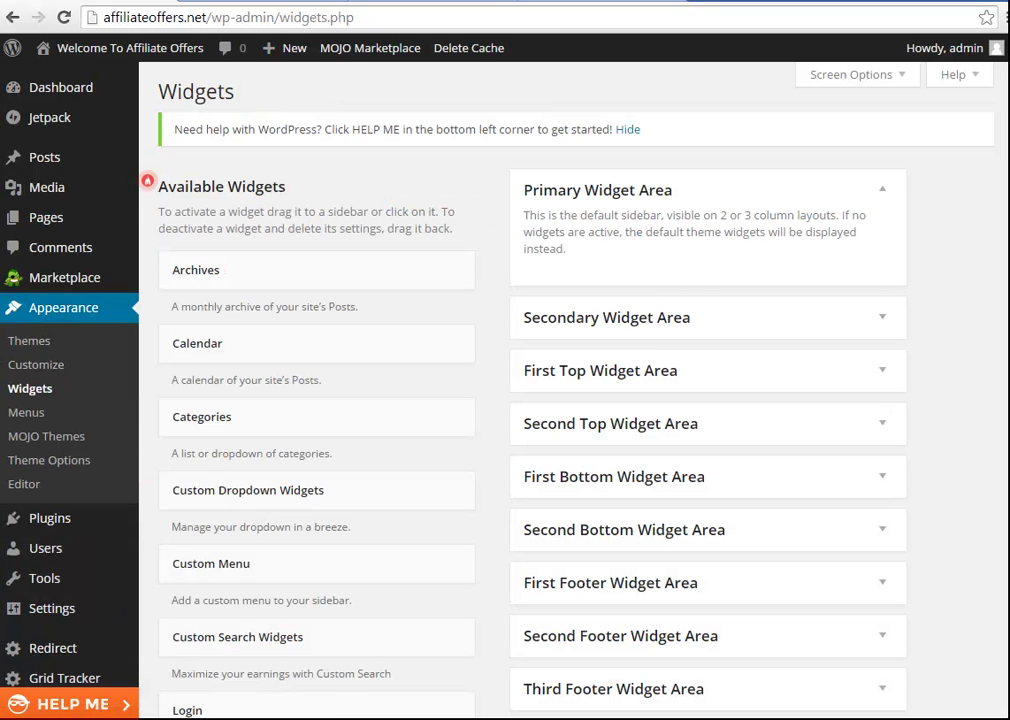
{"action": "scroll", "coordinate": [505, 400], "scroll_direction": "down", "scroll_amount": 5}
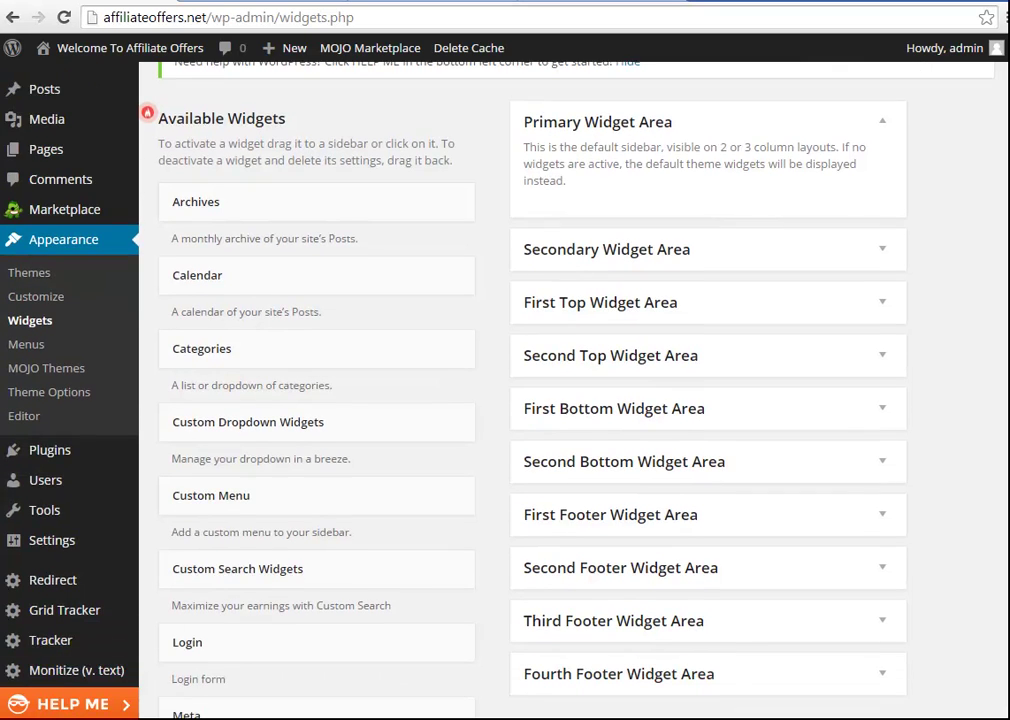
{"action": "scroll", "coordinate": [505, 400], "scroll_direction": "down", "scroll_amount": 5}
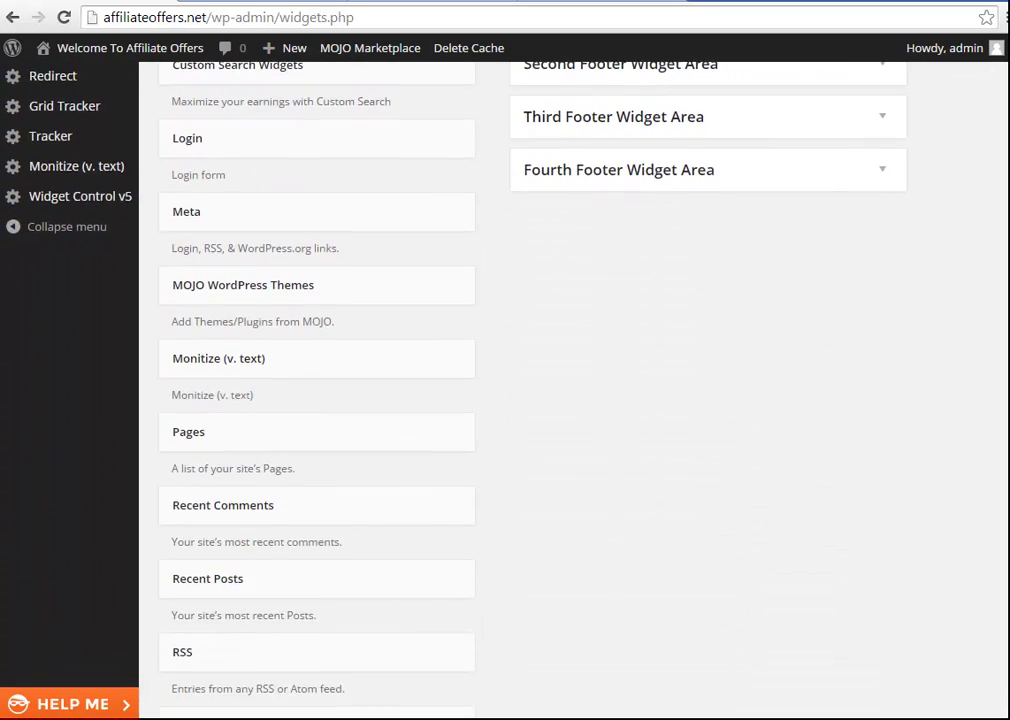
{"action": "scroll", "coordinate": [505, 400], "scroll_direction": "down", "scroll_amount": 1}
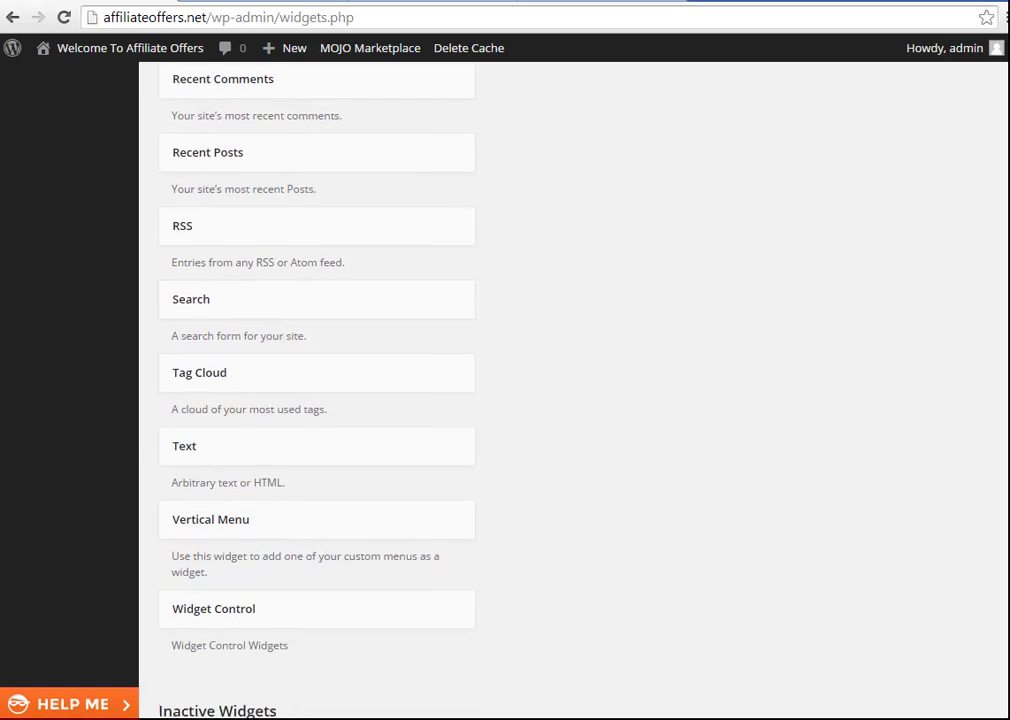
{"action": "left_click_drag", "start_coordinate": [300, 606], "coordinate": [660, 285]}
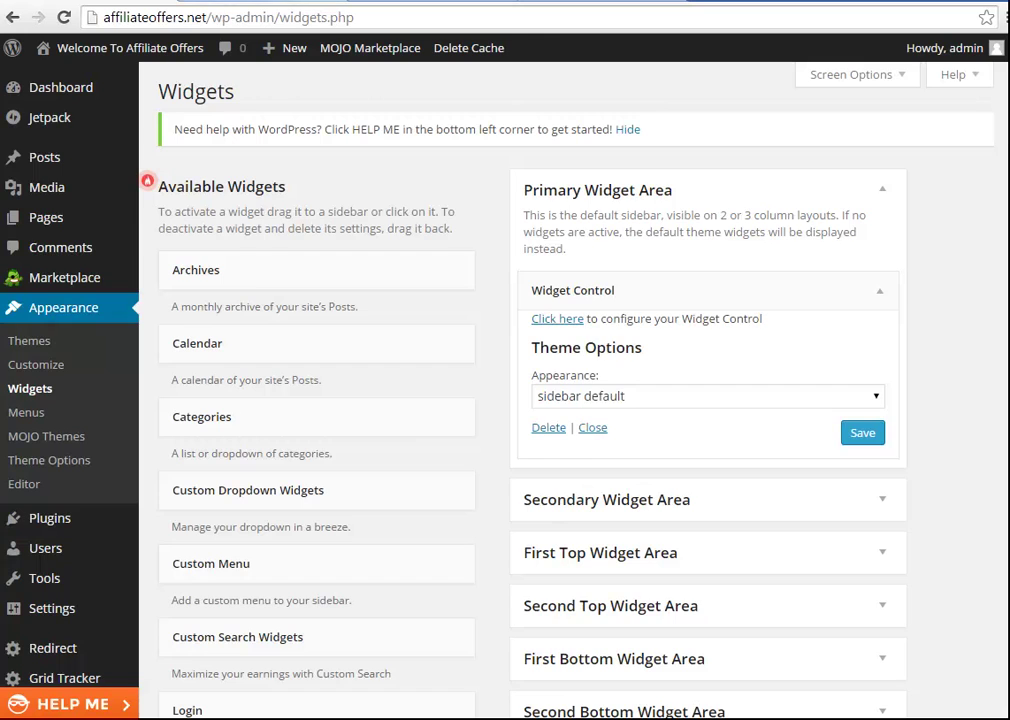
{"action": "left_click", "coordinate": [405, 1]}
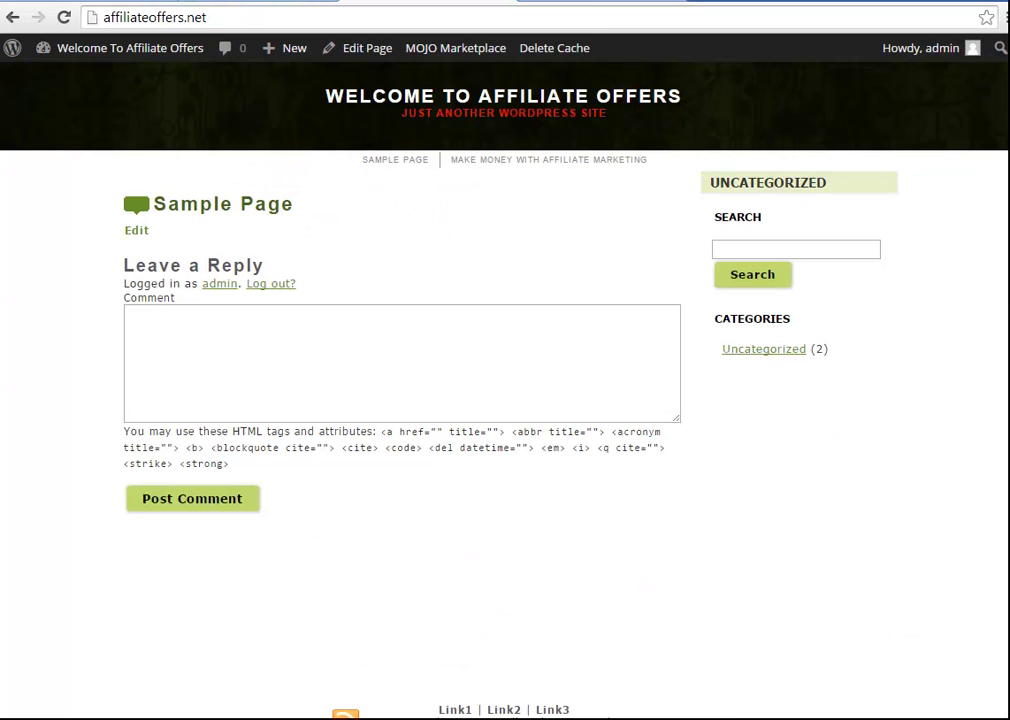
{"action": "right_click", "coordinate": [931, 248]}
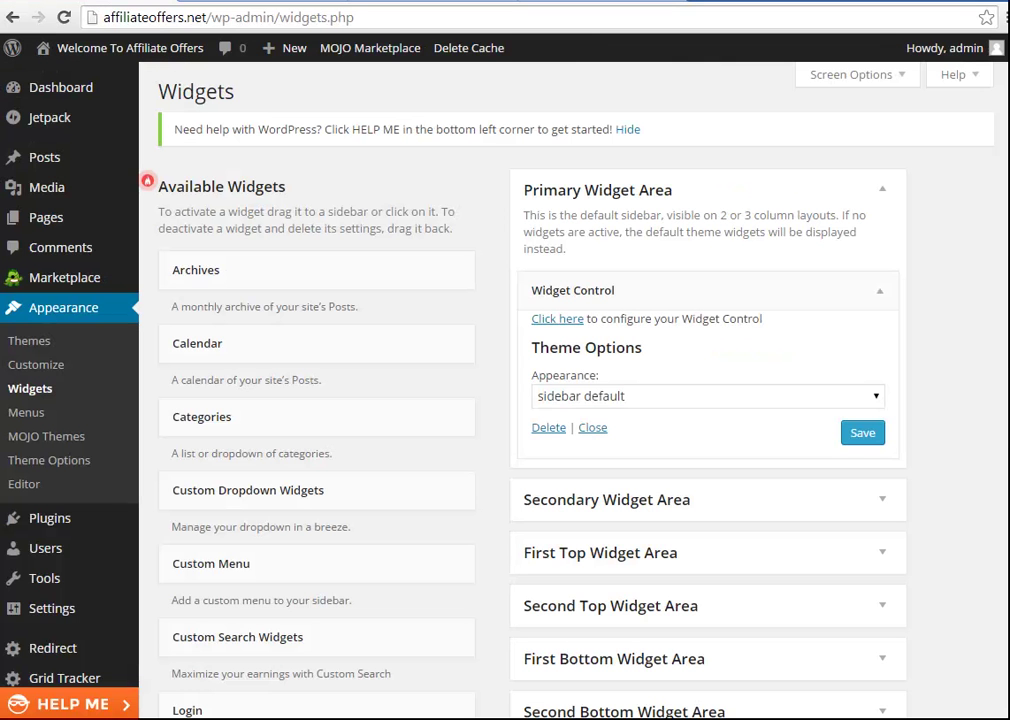
Step: Open the Widget Control management page and choose Yes for Show in Pages on the Opt-in 1 widget
{"action": "scroll", "coordinate": [147, 181], "scroll_direction": "down", "scroll_amount": 4}
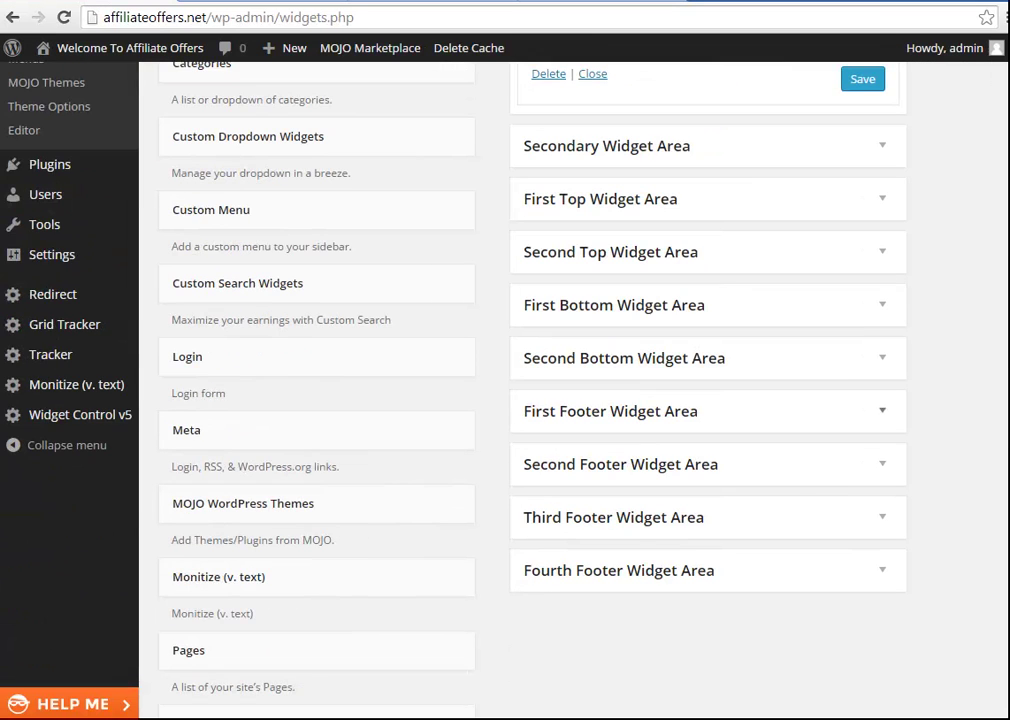
{"action": "mouse_move", "coordinate": [75, 414]}
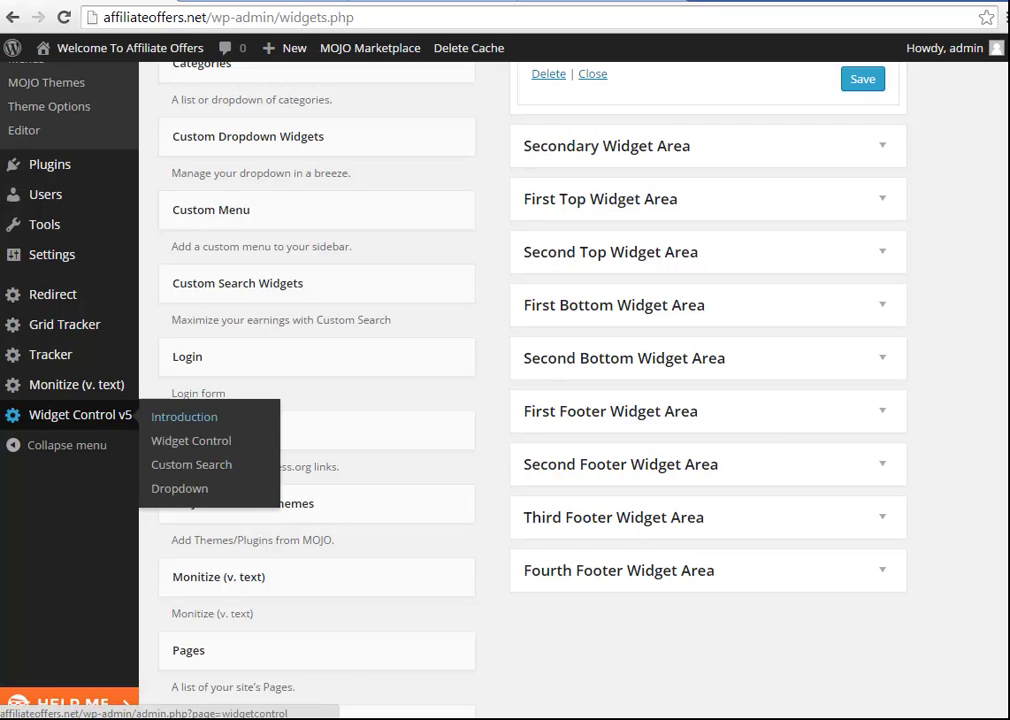
{"action": "left_click", "coordinate": [191, 440]}
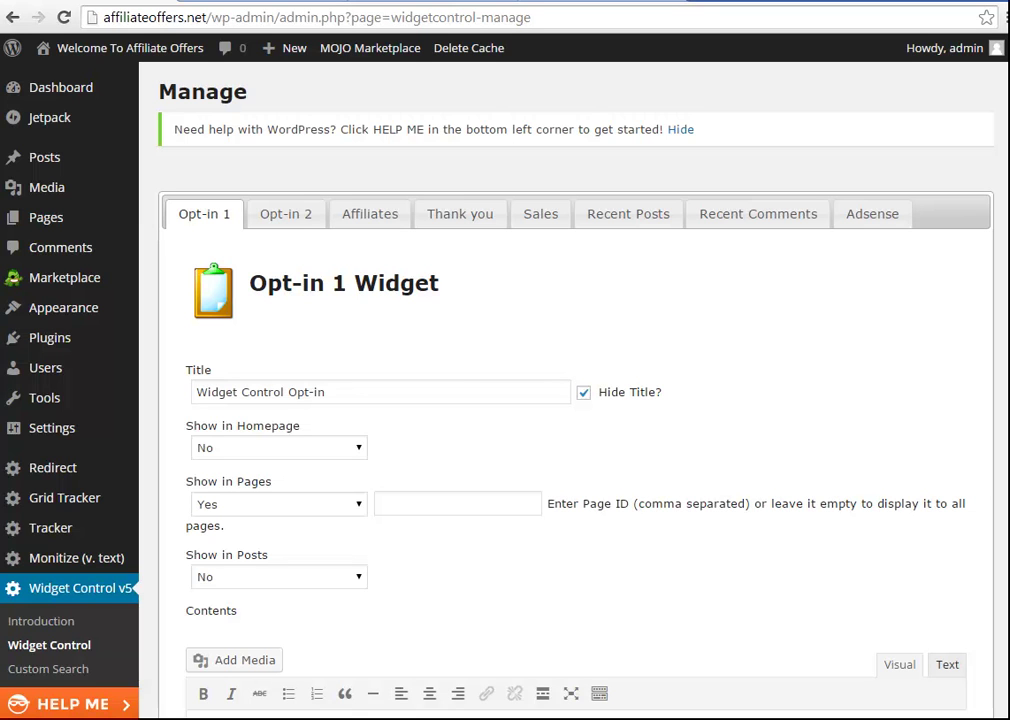
{"action": "left_click", "coordinate": [279, 504]}
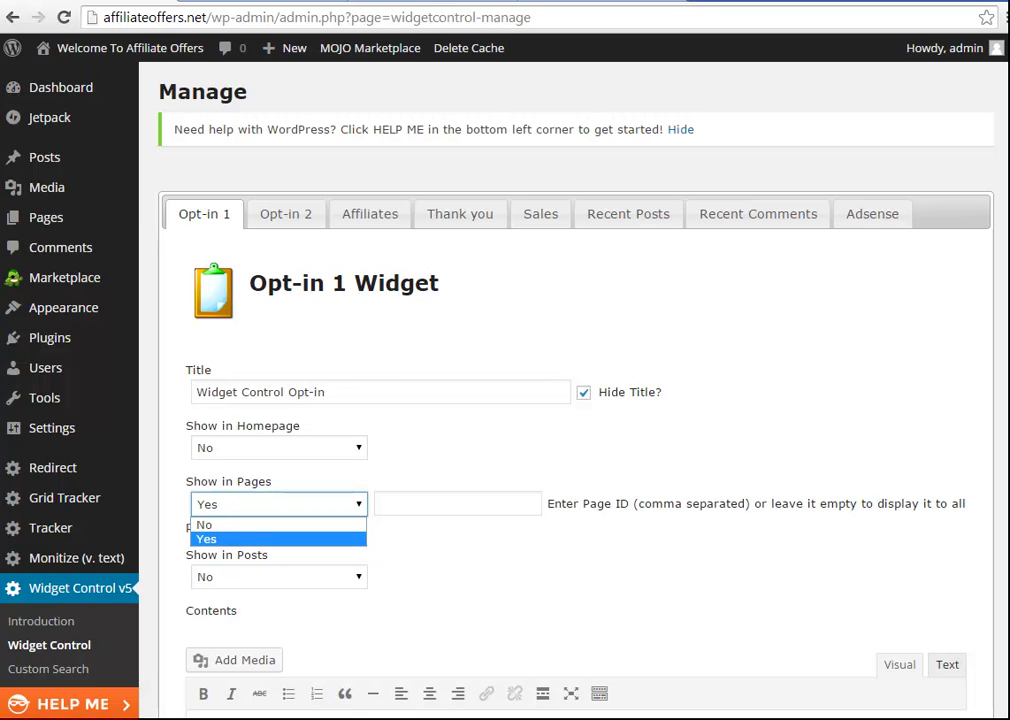
{"action": "key", "text": "Return"}
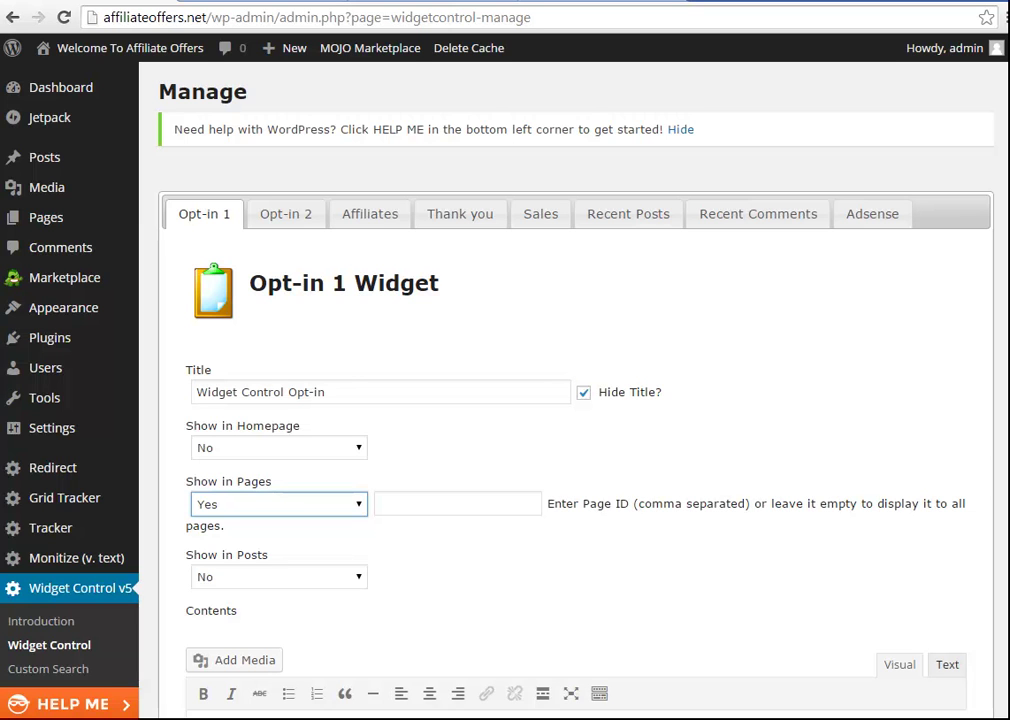
Step: View the Opt-in 1 contents editor in Text mode and return it to Visual mode
{"action": "scroll", "coordinate": [575, 400], "scroll_direction": "down", "scroll_amount": 4}
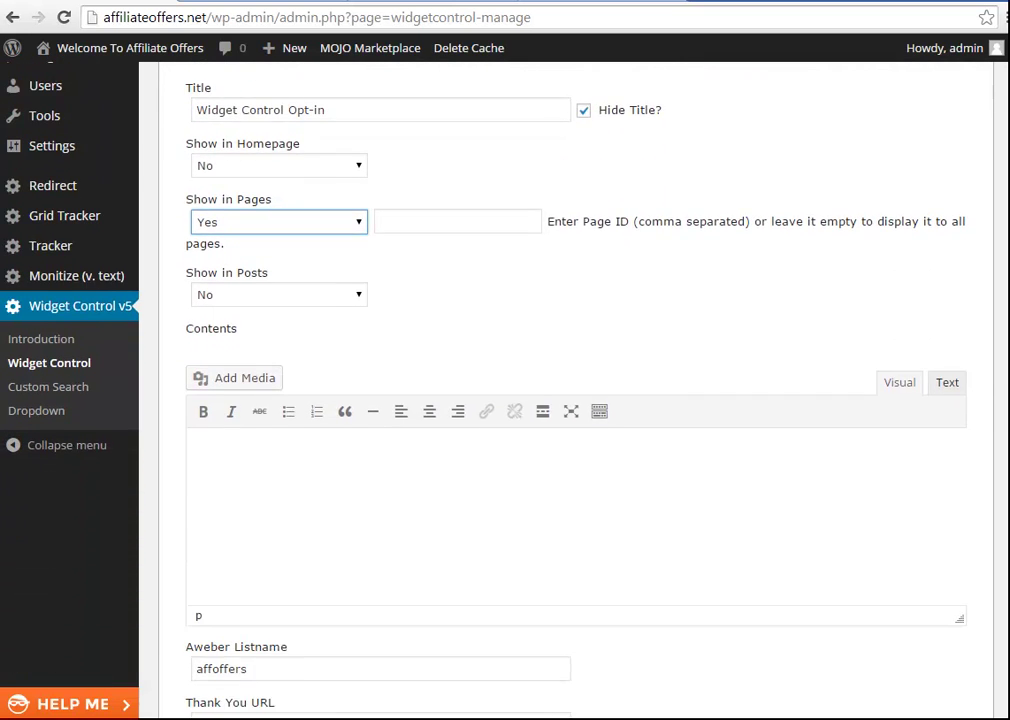
{"action": "left_click", "coordinate": [947, 346]}
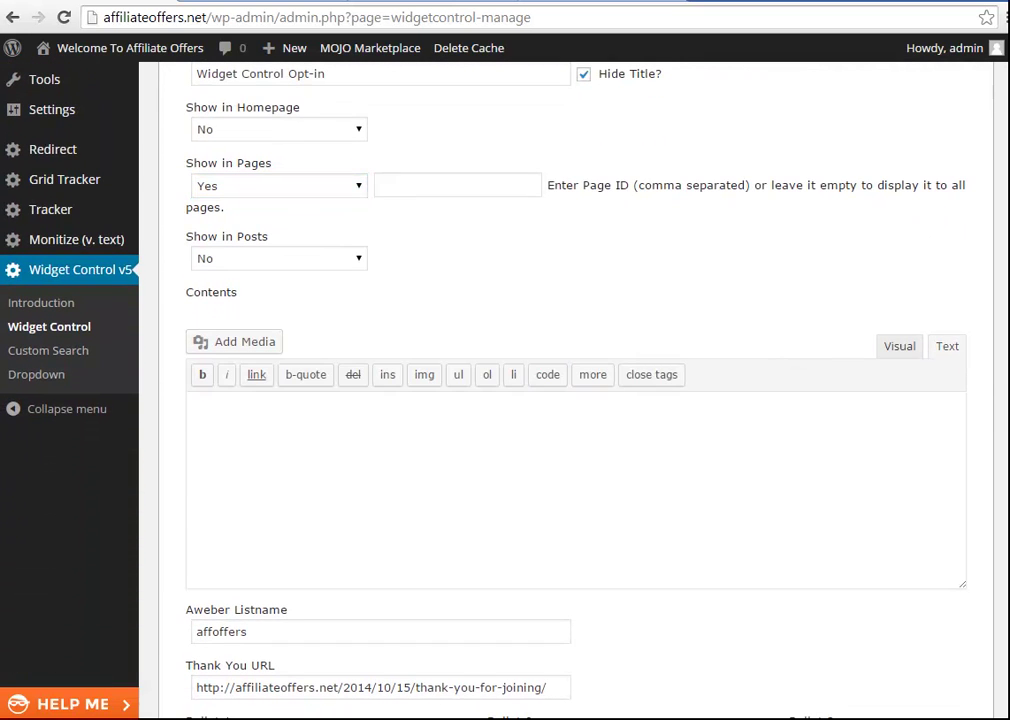
{"action": "left_click", "coordinate": [899, 346]}
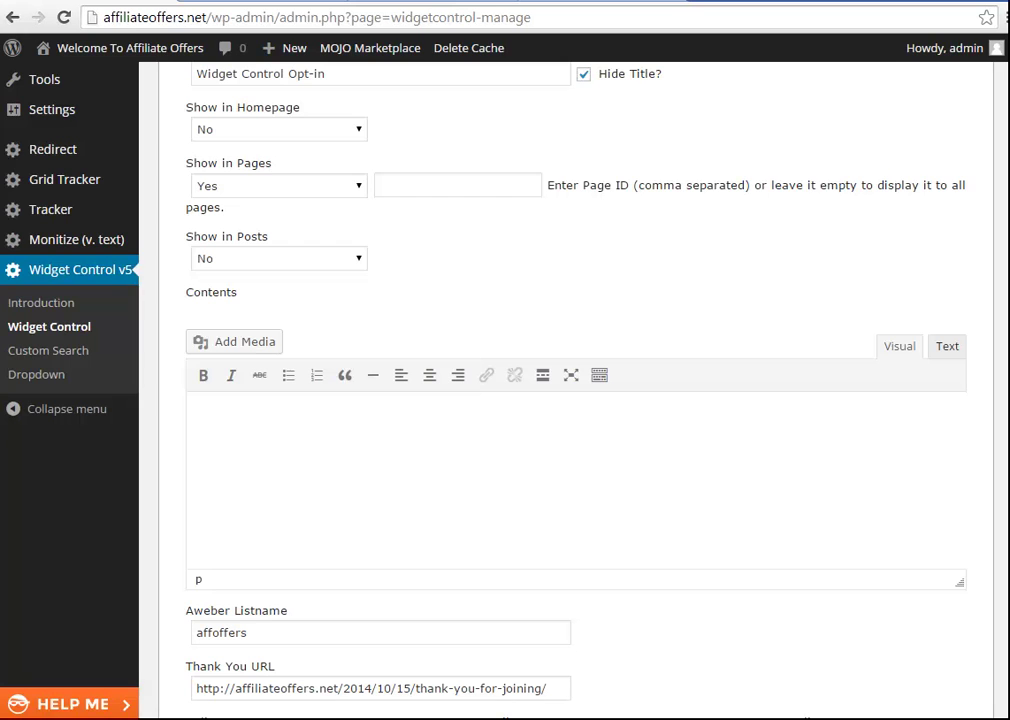
Step: Upload the red arrow image 14747024.gif from the Pictures library as media for the Opt-in 1 contents
{"action": "left_click", "coordinate": [235, 341]}
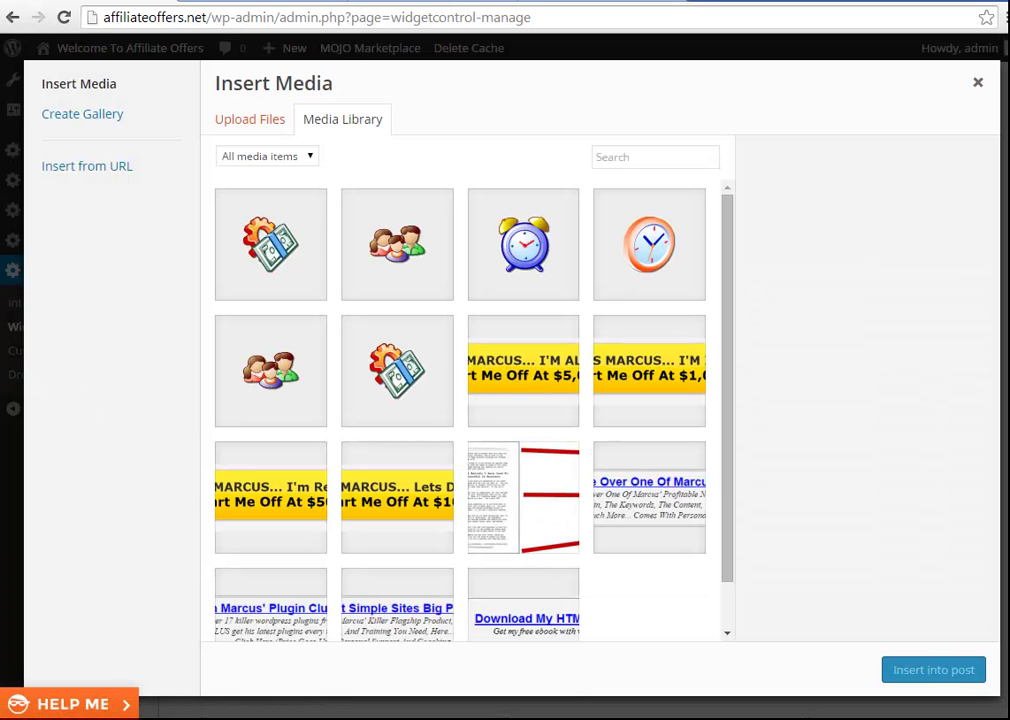
{"action": "left_click", "coordinate": [250, 119]}
{"action": "left_click", "coordinate": [600, 382]}
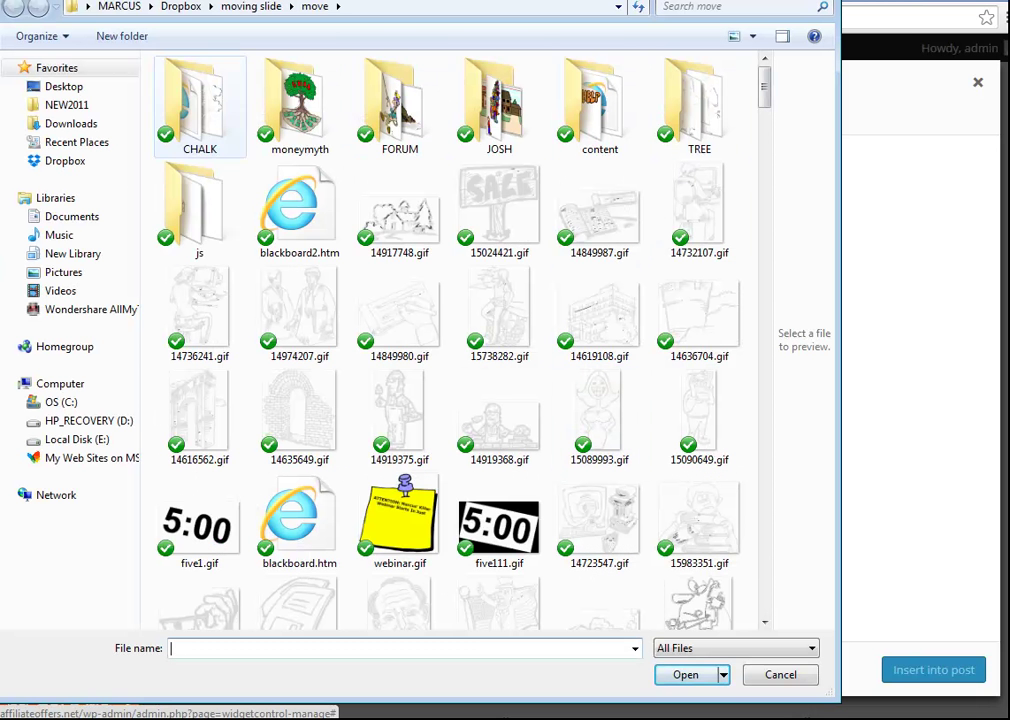
{"action": "left_click", "coordinate": [63, 272]}
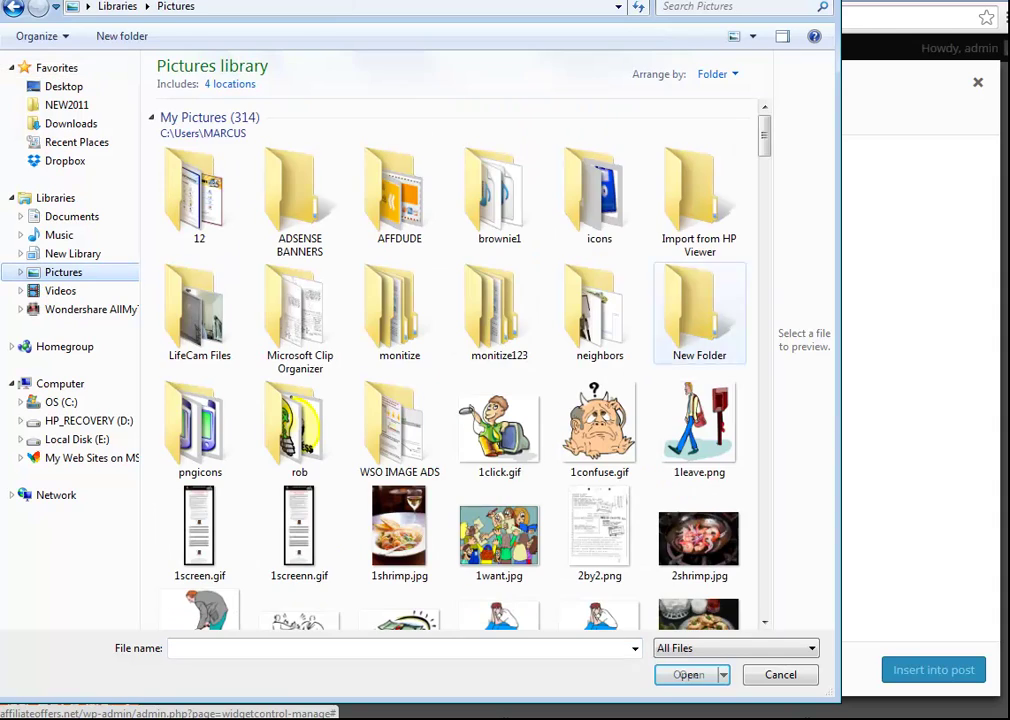
{"action": "scroll", "coordinate": [590, 140], "scroll_direction": "down", "scroll_amount": 10}
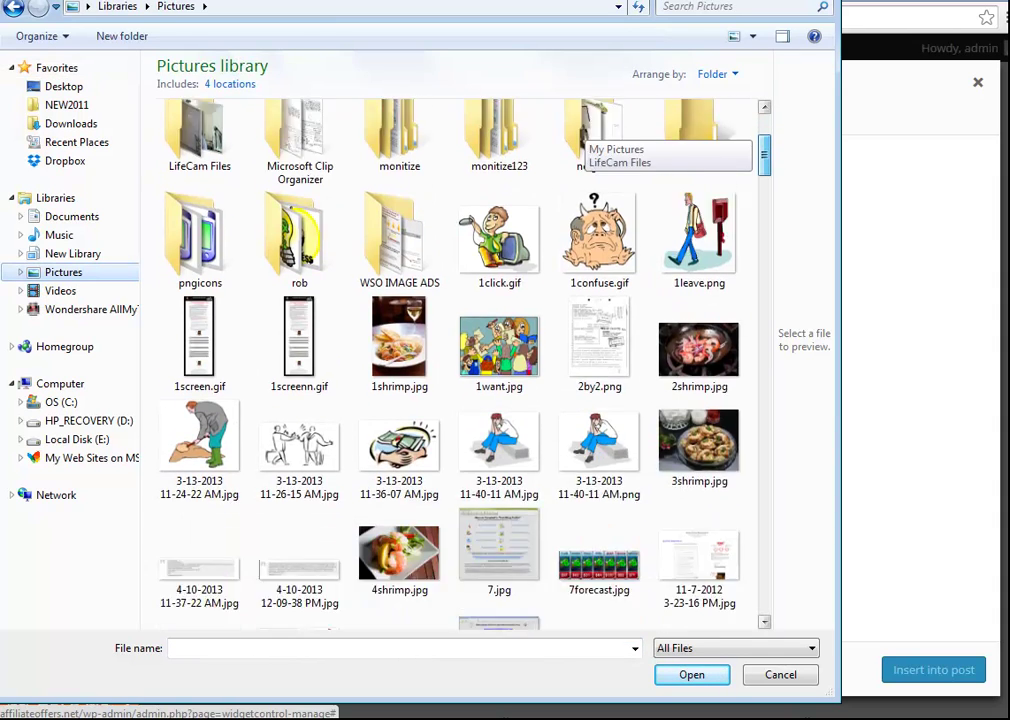
{"action": "scroll", "coordinate": [590, 140], "scroll_direction": "down", "scroll_amount": 6}
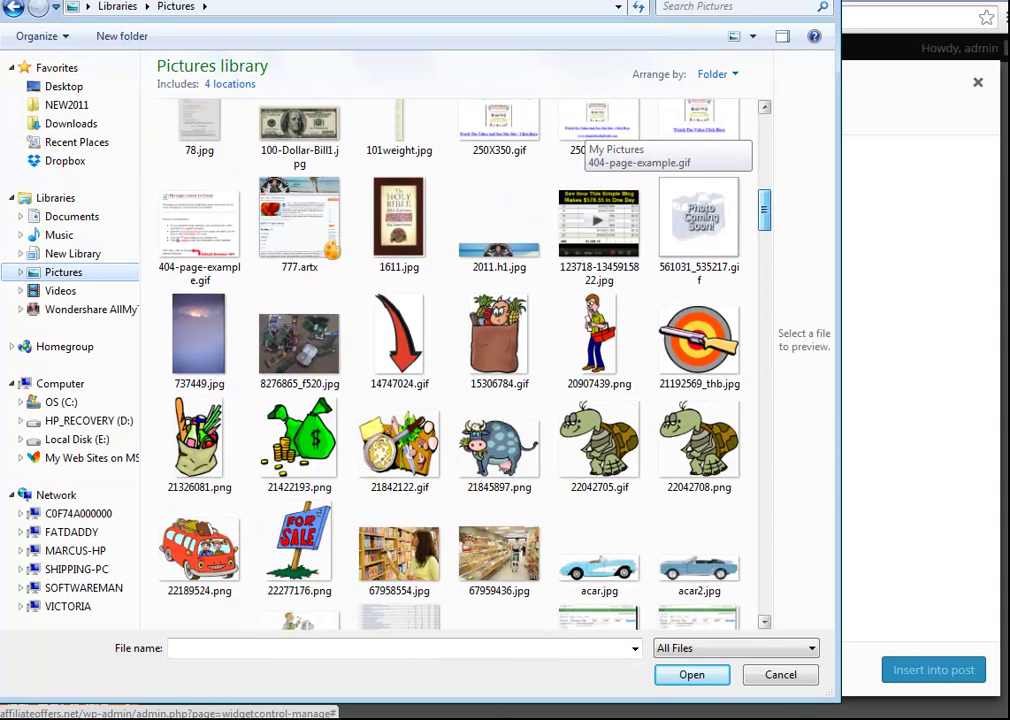
{"action": "double_click", "coordinate": [399, 340]}
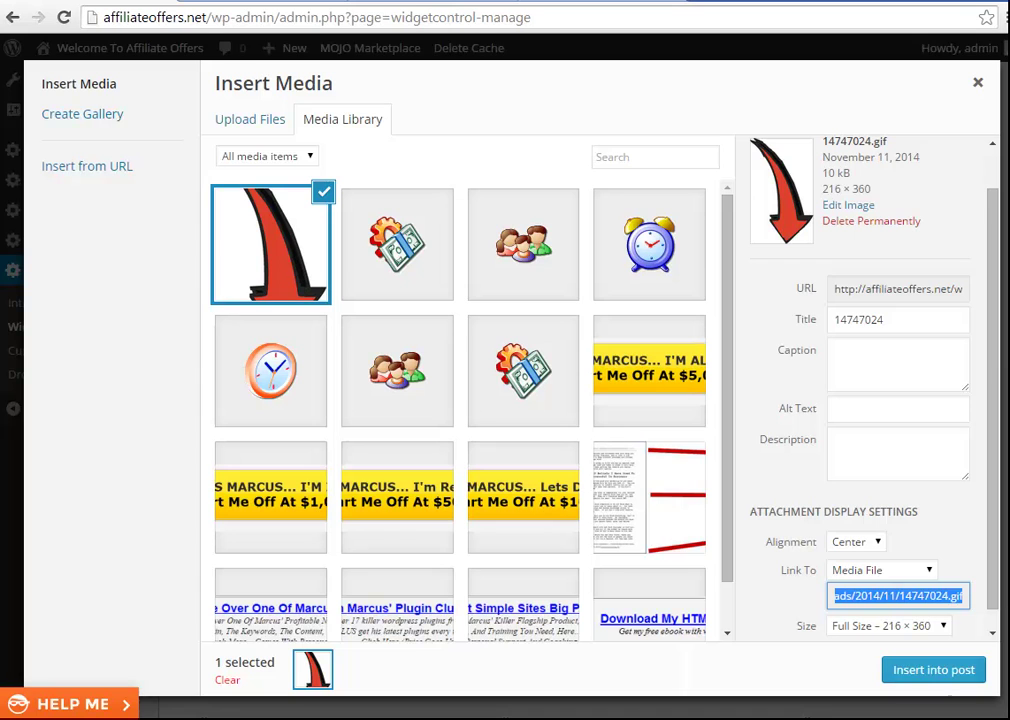
Step: Set the arrow image's Link To option to None and insert it into the Opt-in 1 contents
{"action": "left_click", "coordinate": [880, 570]}
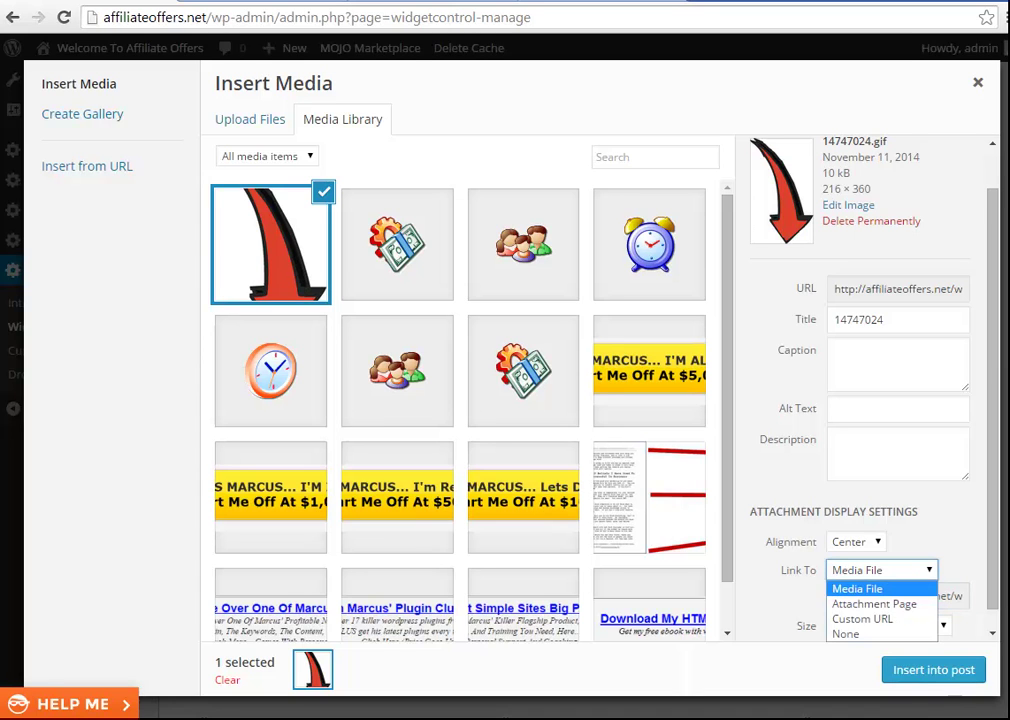
{"action": "left_click", "coordinate": [850, 632]}
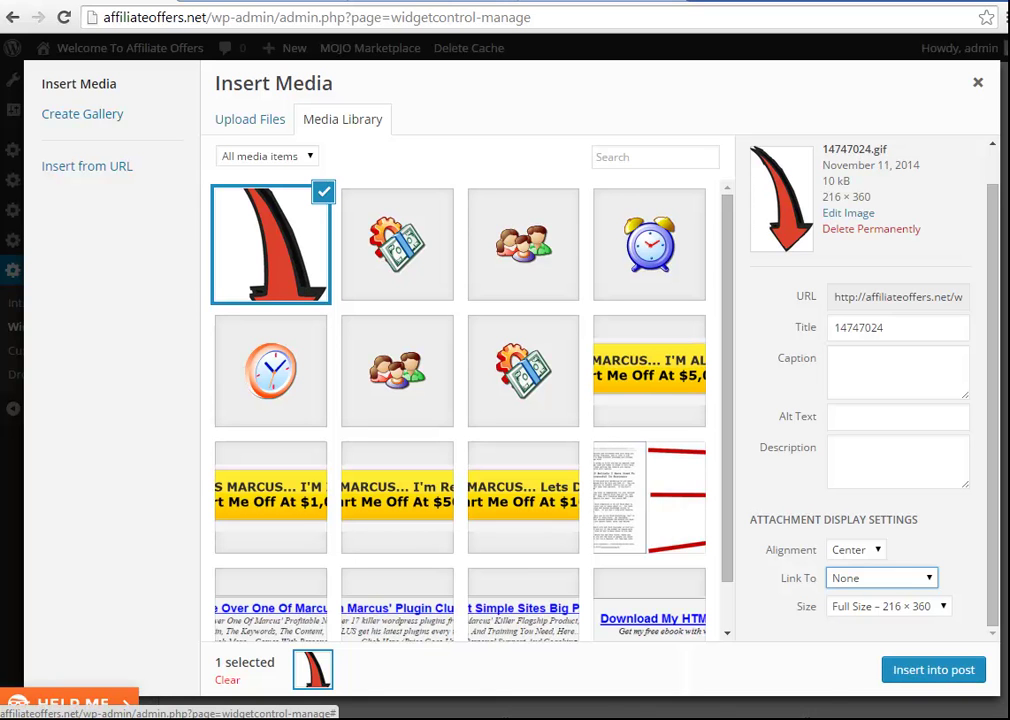
{"action": "left_click", "coordinate": [933, 669]}
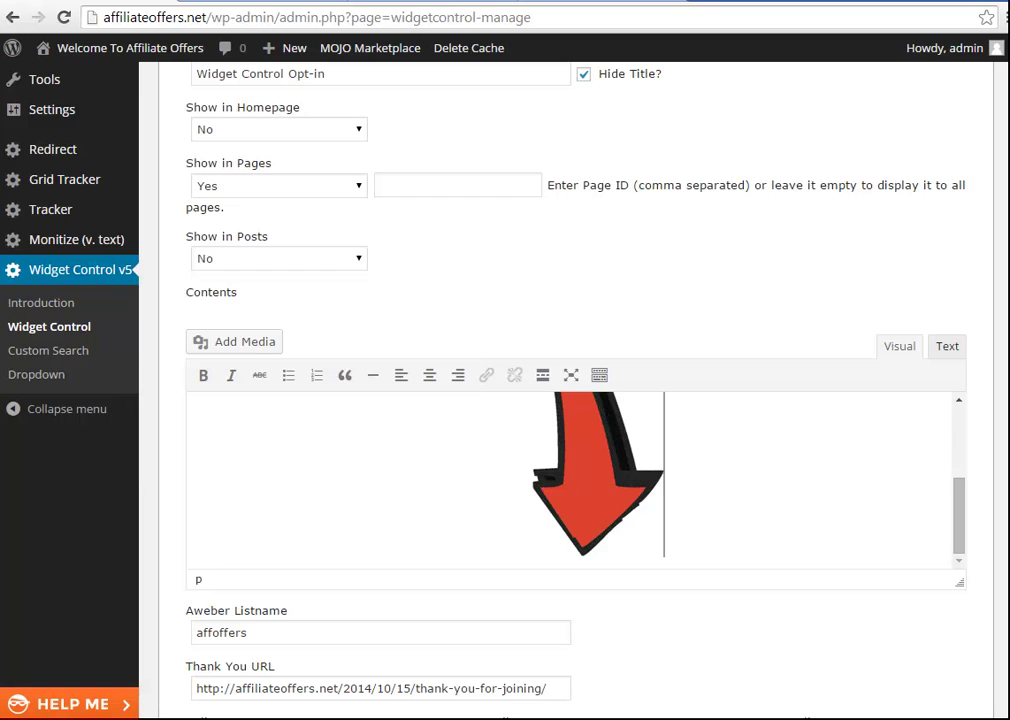
{"action": "scroll", "coordinate": [576, 520], "scroll_direction": "up", "scroll_amount": 4}
{"action": "scroll", "coordinate": [576, 520], "scroll_direction": "down", "scroll_amount": 2}
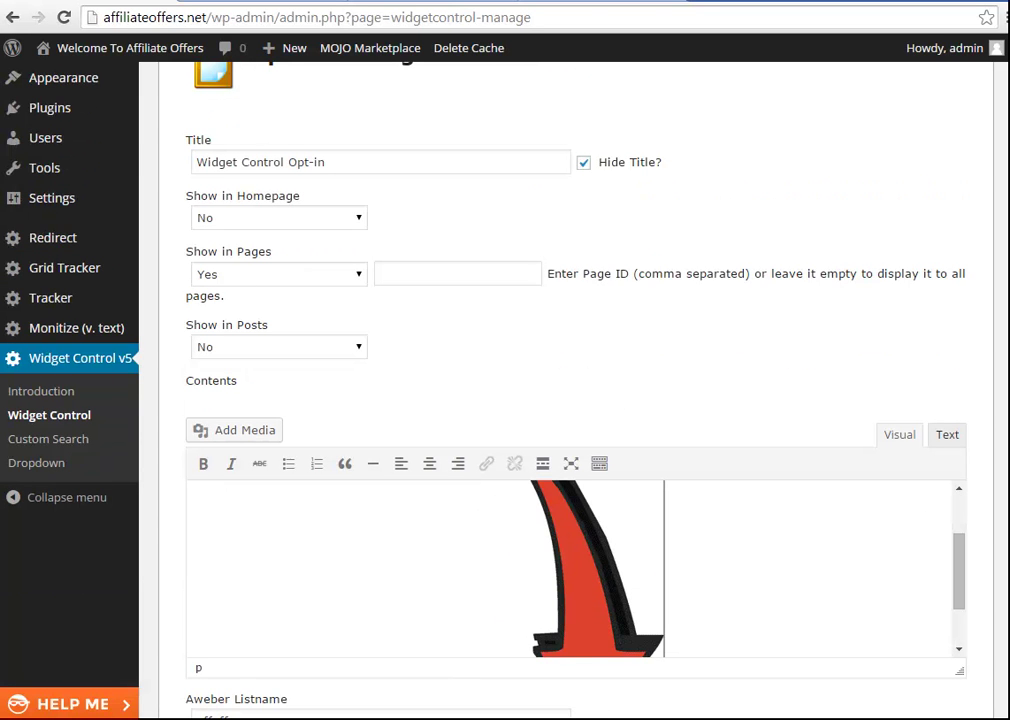
Step: Review the Aweber Listname entry in the Opt-in 1 settings
{"action": "scroll", "coordinate": [576, 520], "scroll_direction": "down", "scroll_amount": 4}
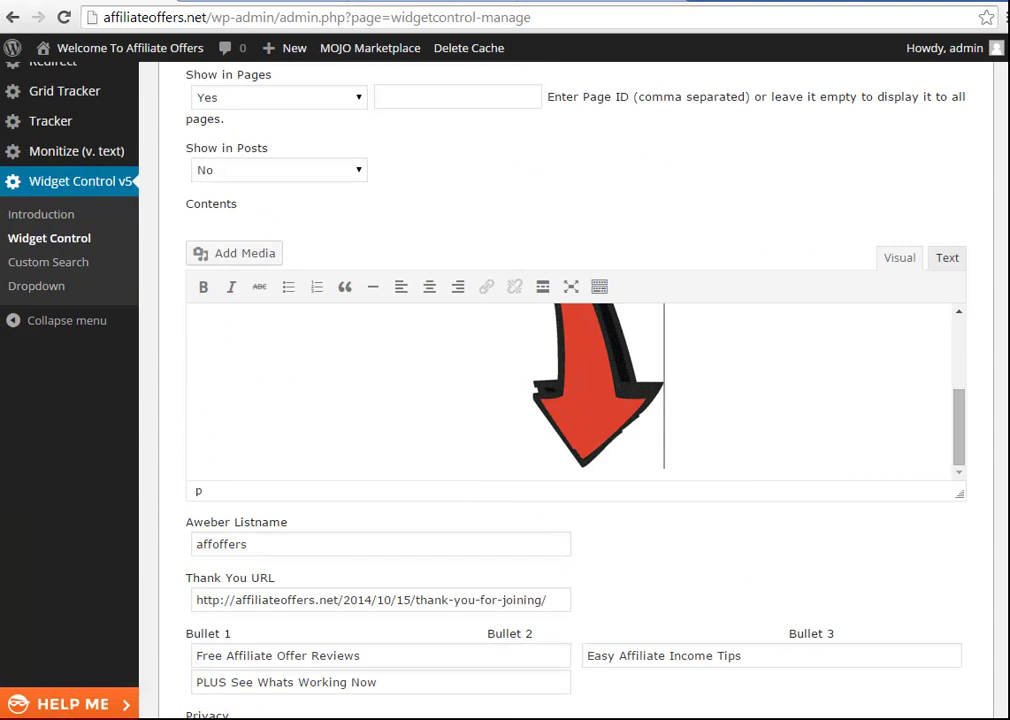
{"action": "scroll", "coordinate": [576, 520], "scroll_direction": "down", "scroll_amount": 2}
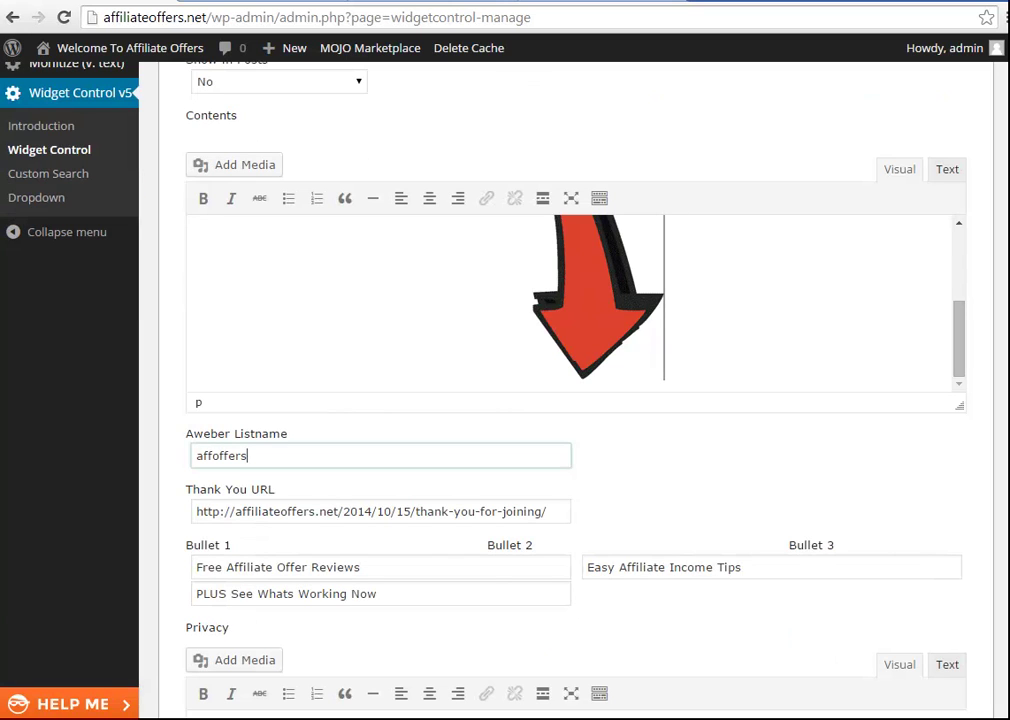
{"action": "left_click_drag", "start_coordinate": [250, 456], "coordinate": [193, 456]}
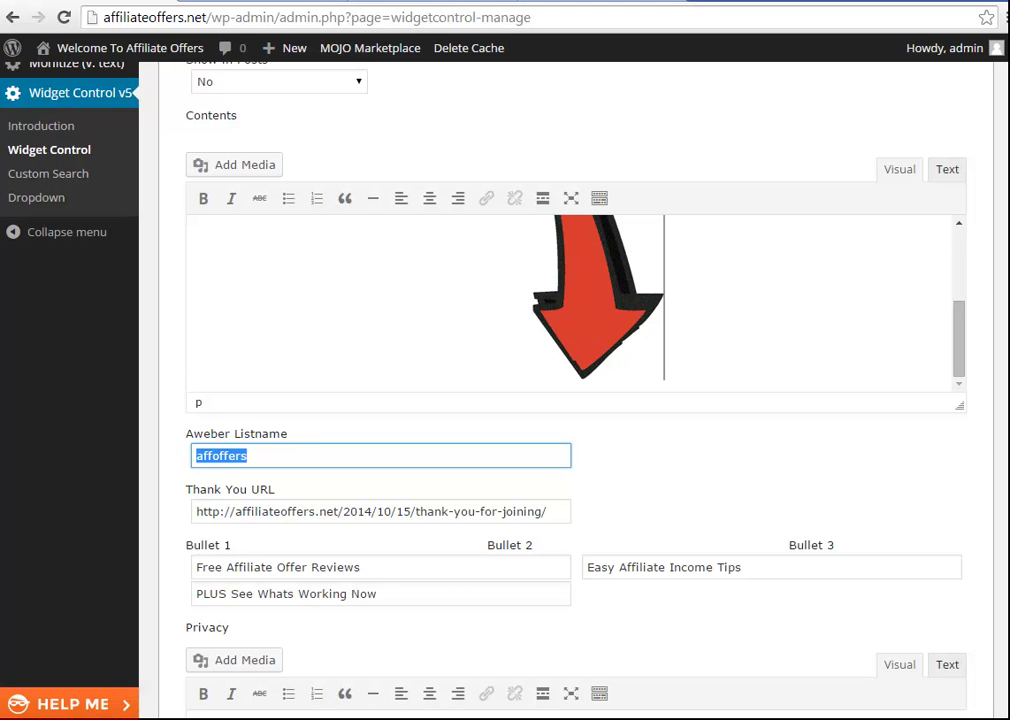
{"action": "left_click", "coordinate": [248, 456]}
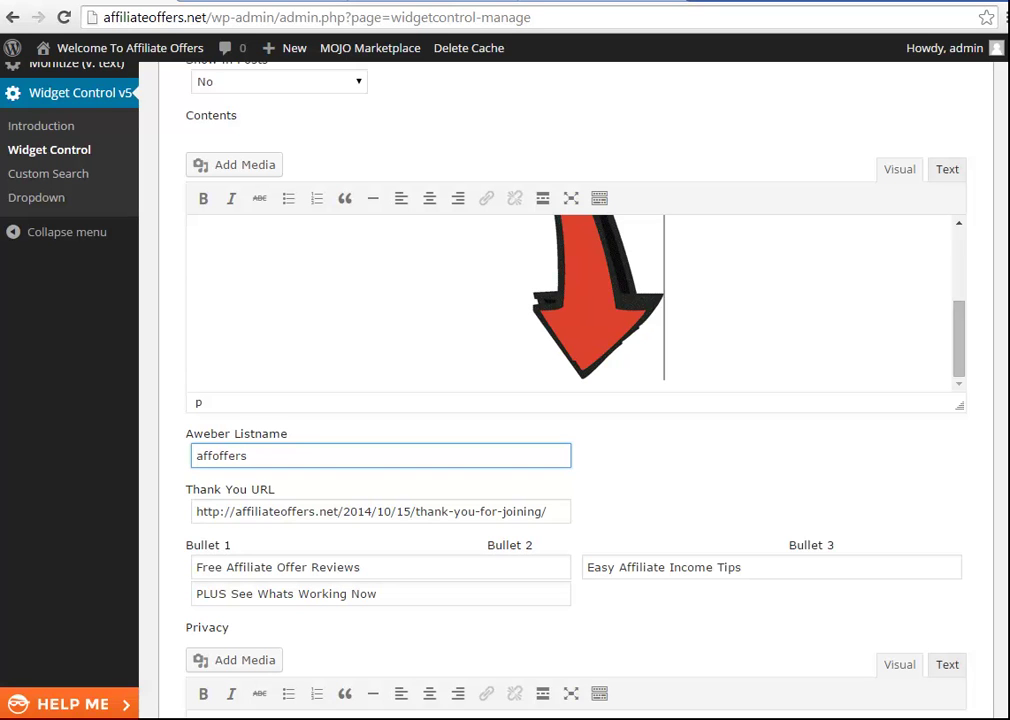
Step: Copy the address of the Thank You For Joining post and paste it as Opt-in 1's Thank You URL
{"action": "left_click_drag", "start_coordinate": [278, 489], "coordinate": [185, 489]}
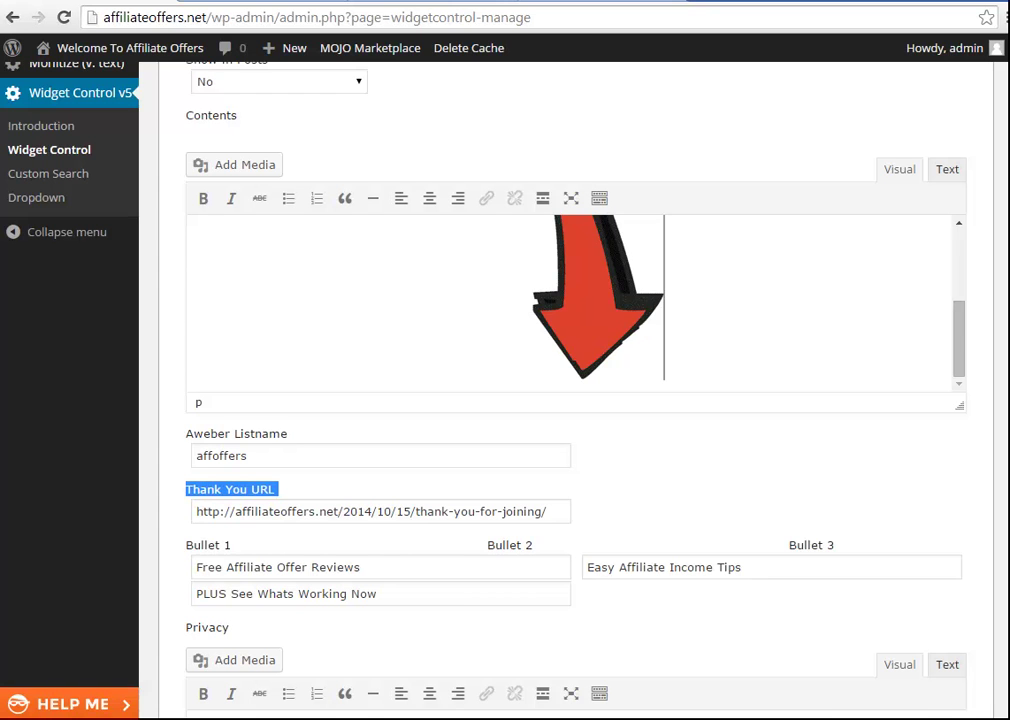
{"action": "key", "text": "ctrl+Tab"}
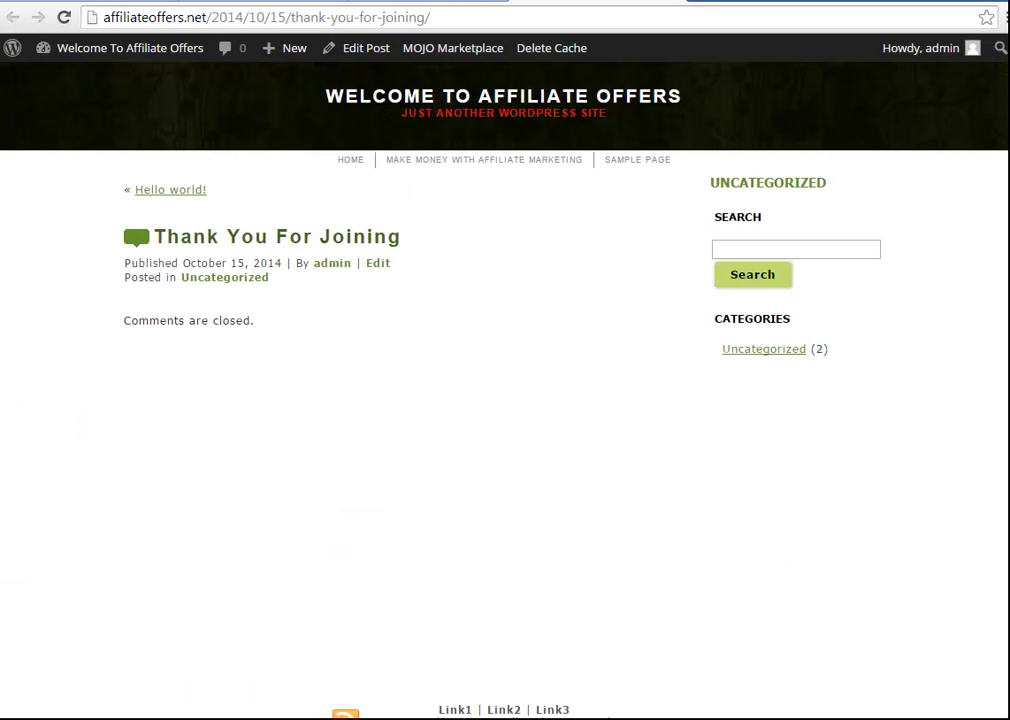
{"action": "left_click", "coordinate": [380, 18]}
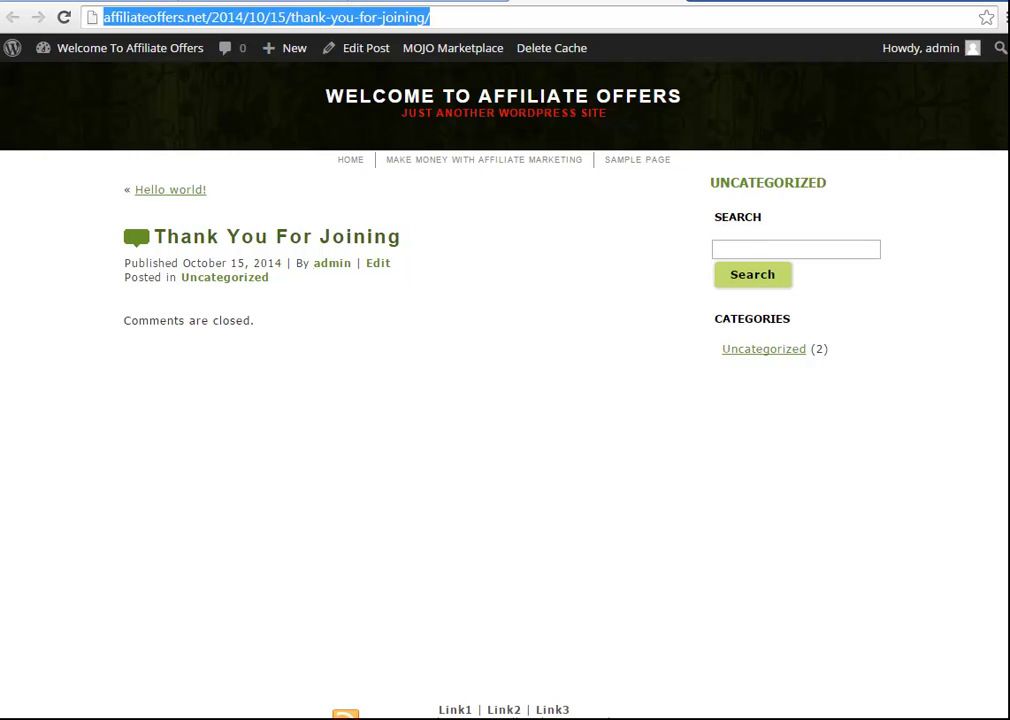
{"action": "right_click", "coordinate": [380, 18]}
{"action": "left_click", "coordinate": [400, 83]}
{"action": "key", "text": "ctrl+shift+Tab"}
{"action": "left_click", "coordinate": [546, 511]}
{"action": "key", "text": "ctrl+a"}
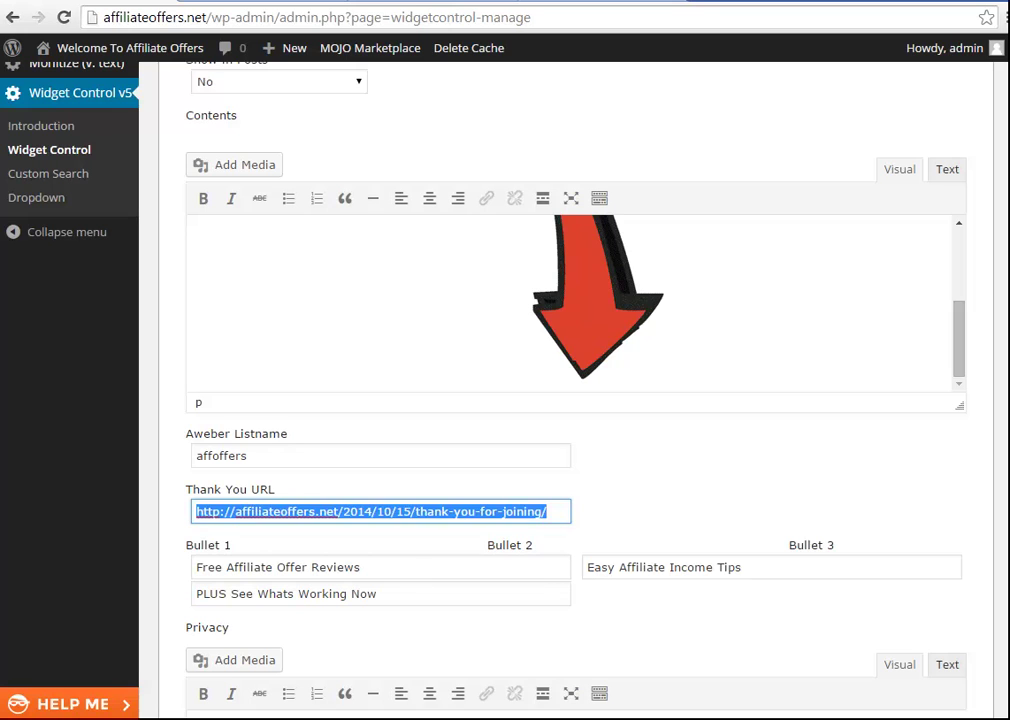
{"action": "key", "text": "ctrl+v"}
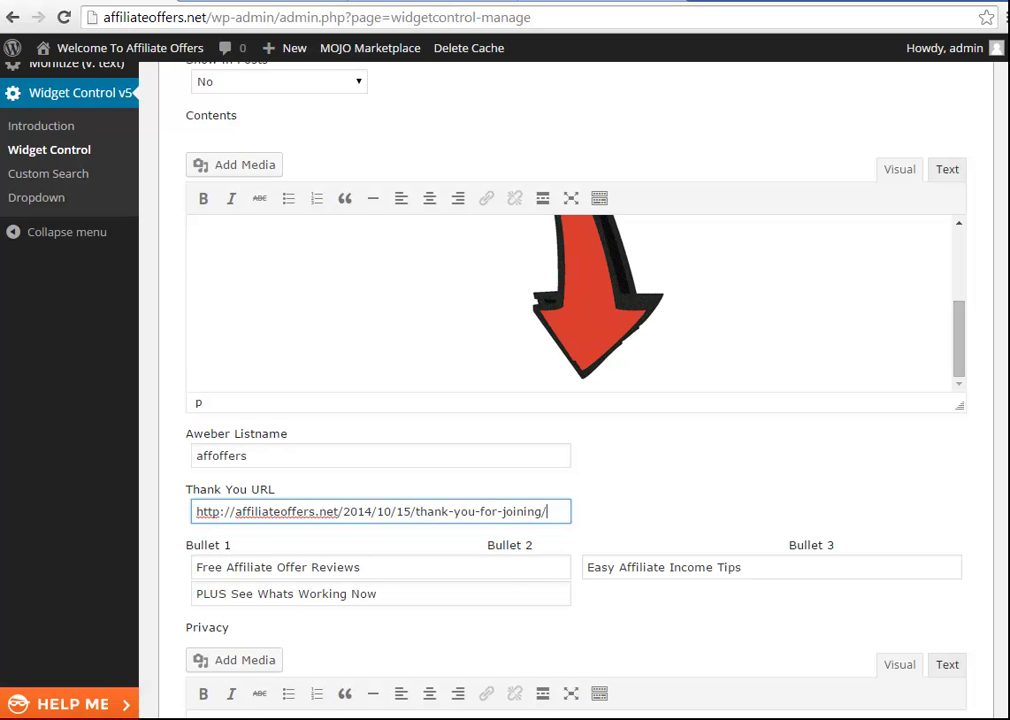
Step: Review the bullets and Privacy section of Opt-in 1 and save the widget's settings
{"action": "scroll", "coordinate": [575, 380], "scroll_direction": "down", "scroll_amount": 1}
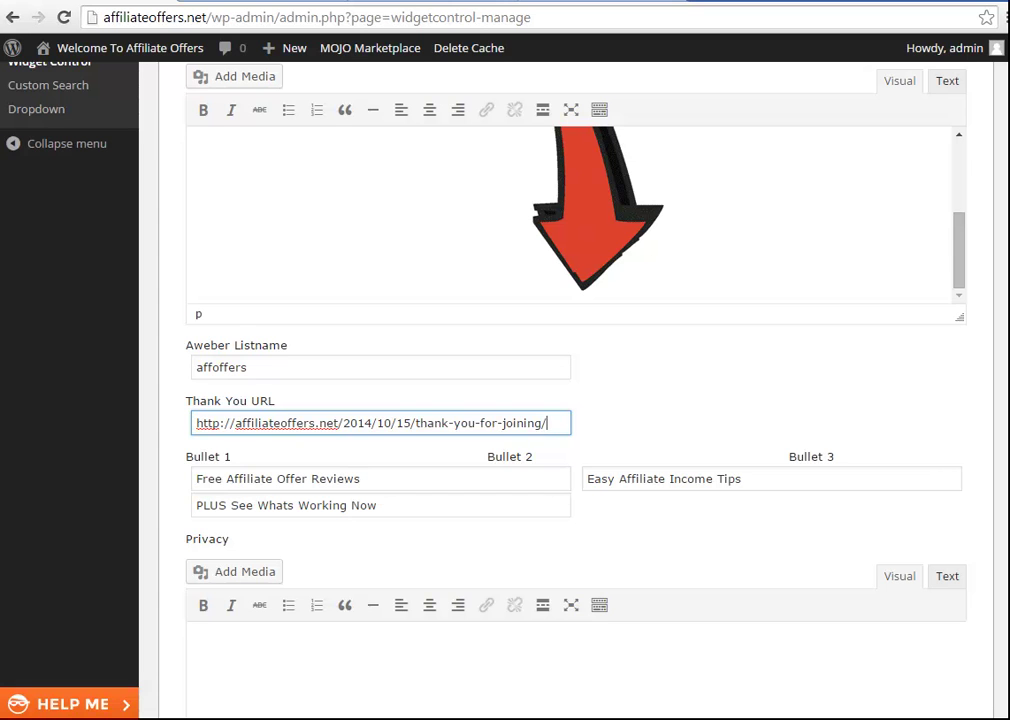
{"action": "scroll", "coordinate": [575, 400], "scroll_direction": "down", "scroll_amount": 2}
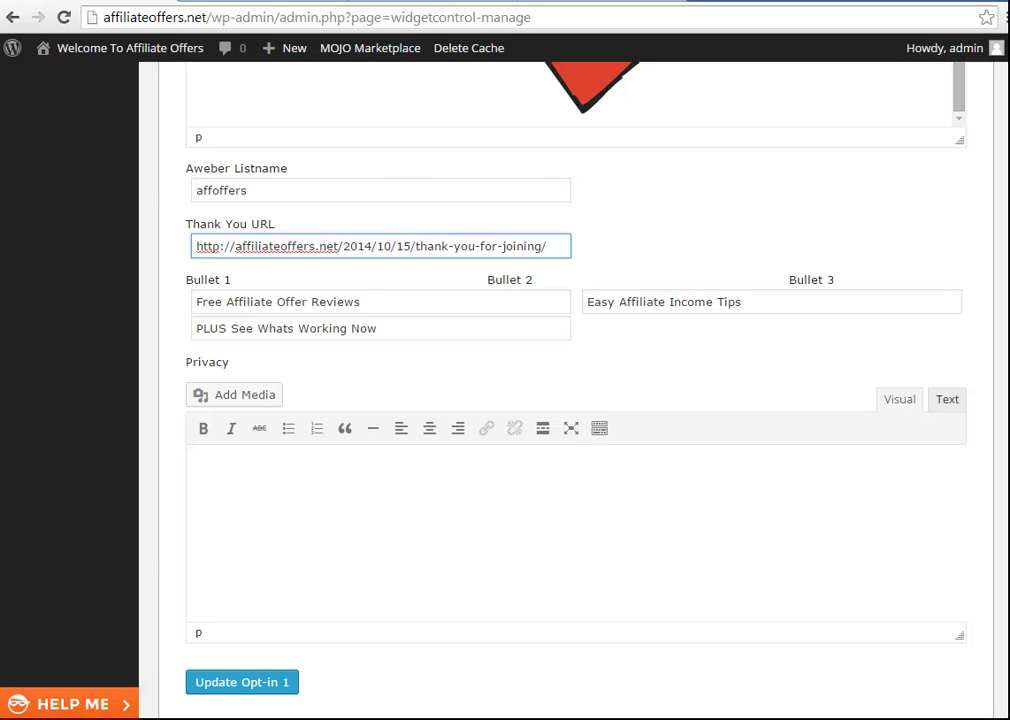
{"action": "left_click", "coordinate": [241, 682]}
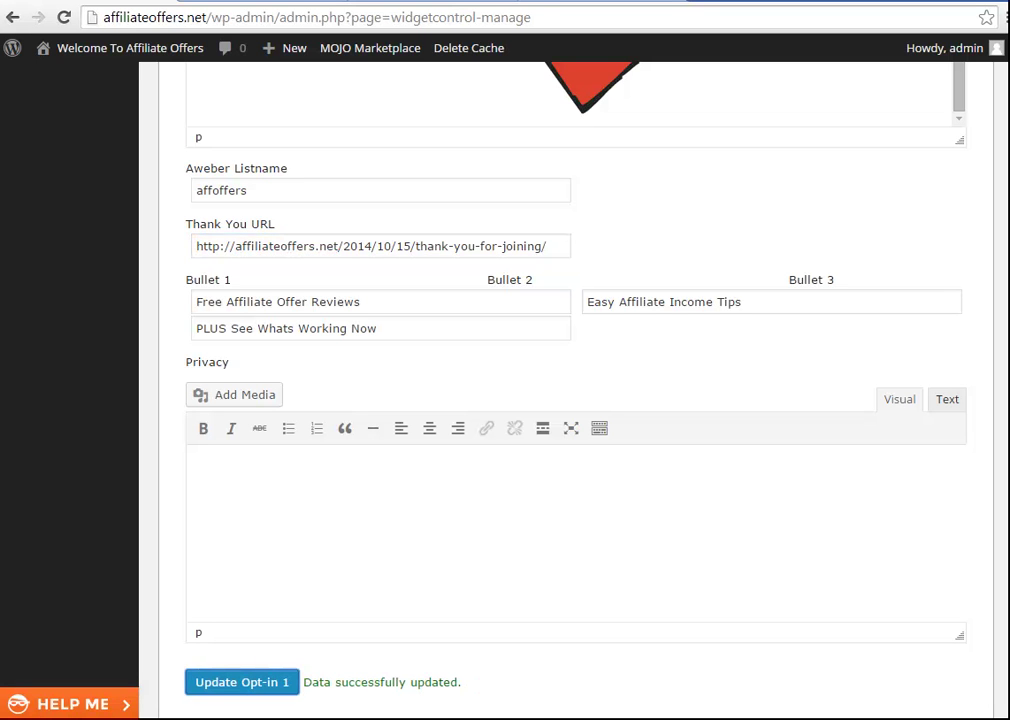
Step: Reload the live affiliateoffers.net front page and check the opt-in widget in the sidebar
{"action": "left_click", "coordinate": [405, 1]}
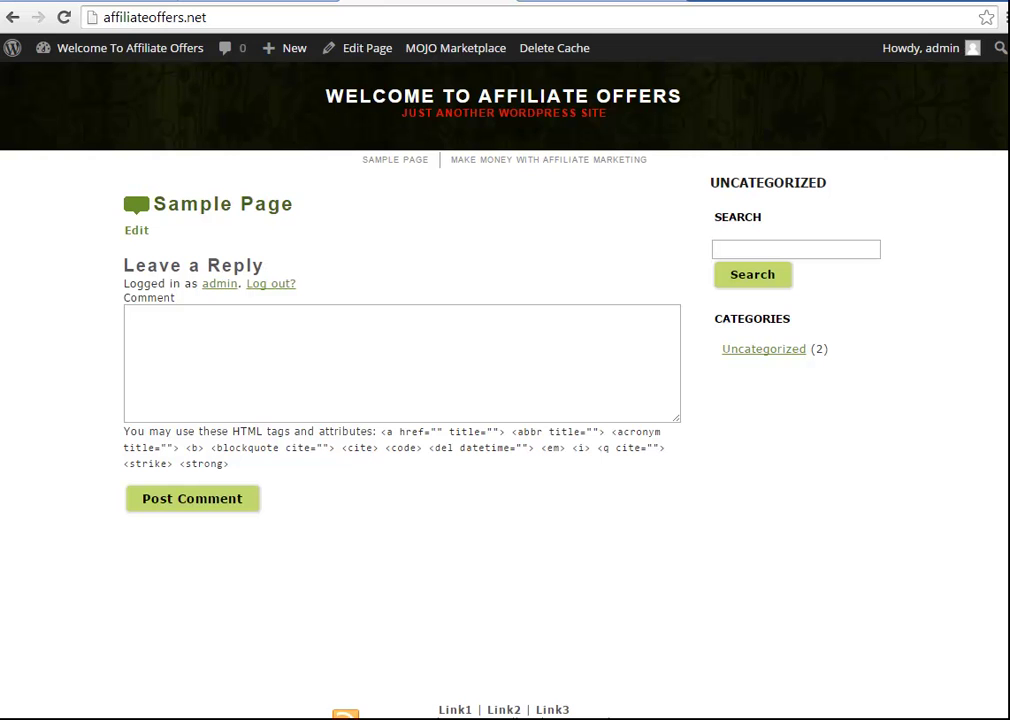
{"action": "right_click", "coordinate": [773, 537]}
{"action": "left_click", "coordinate": [800, 591]}
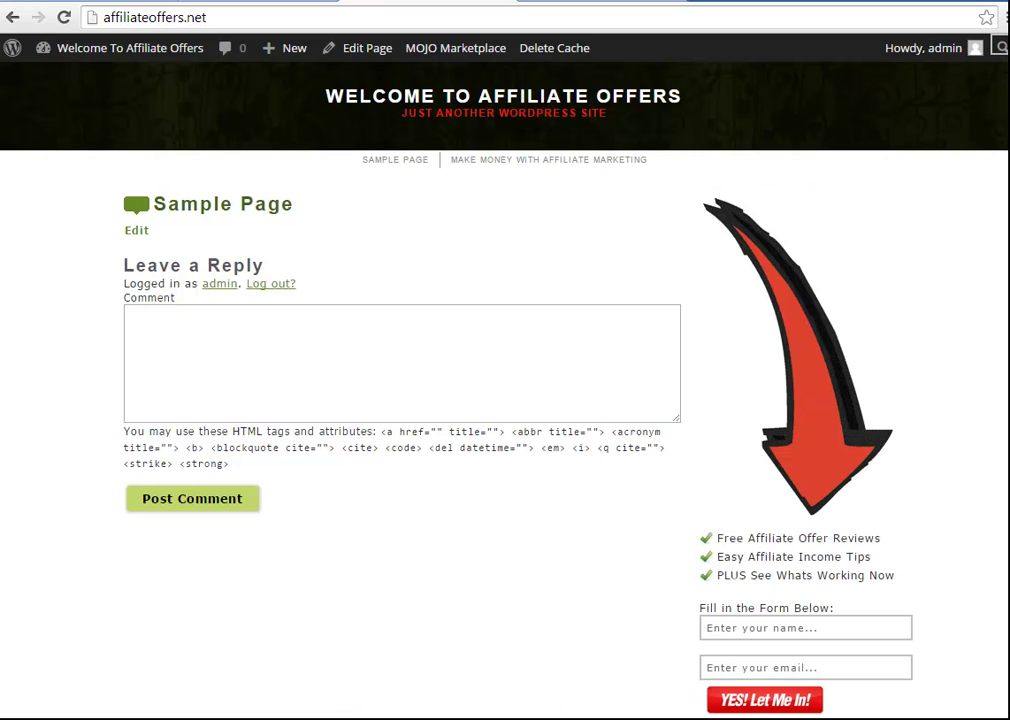
{"action": "scroll", "coordinate": [504, 390], "scroll_direction": "down", "scroll_amount": 1}
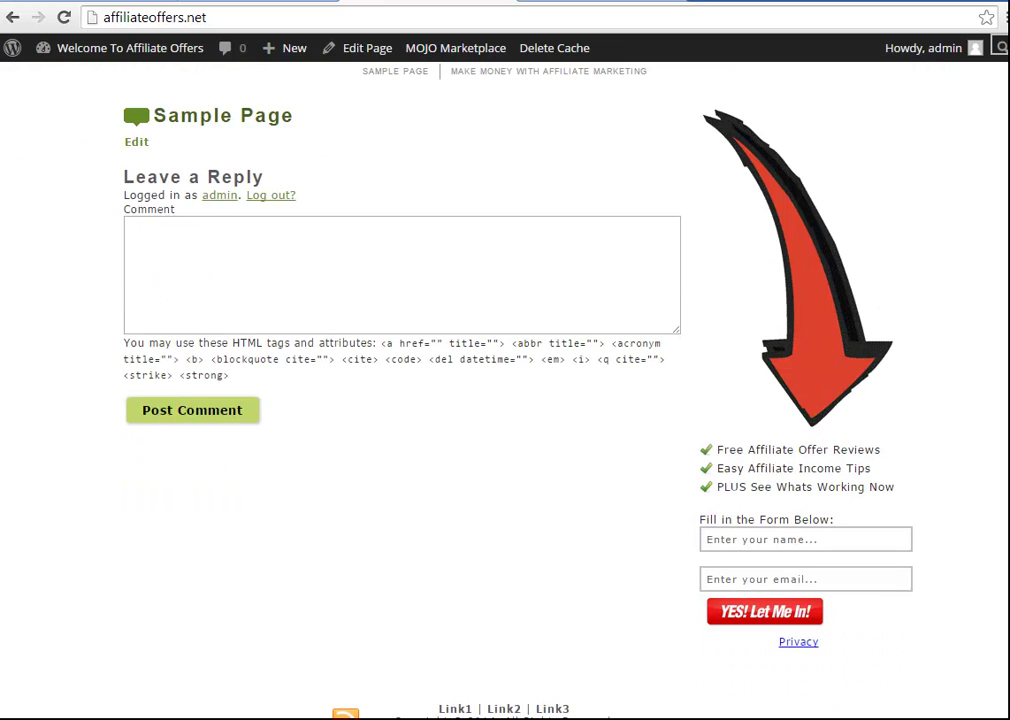
Step: Try the name field of the sidebar opt-in form and reload the Thank You For Joining post
{"action": "left_click", "coordinate": [805, 539]}
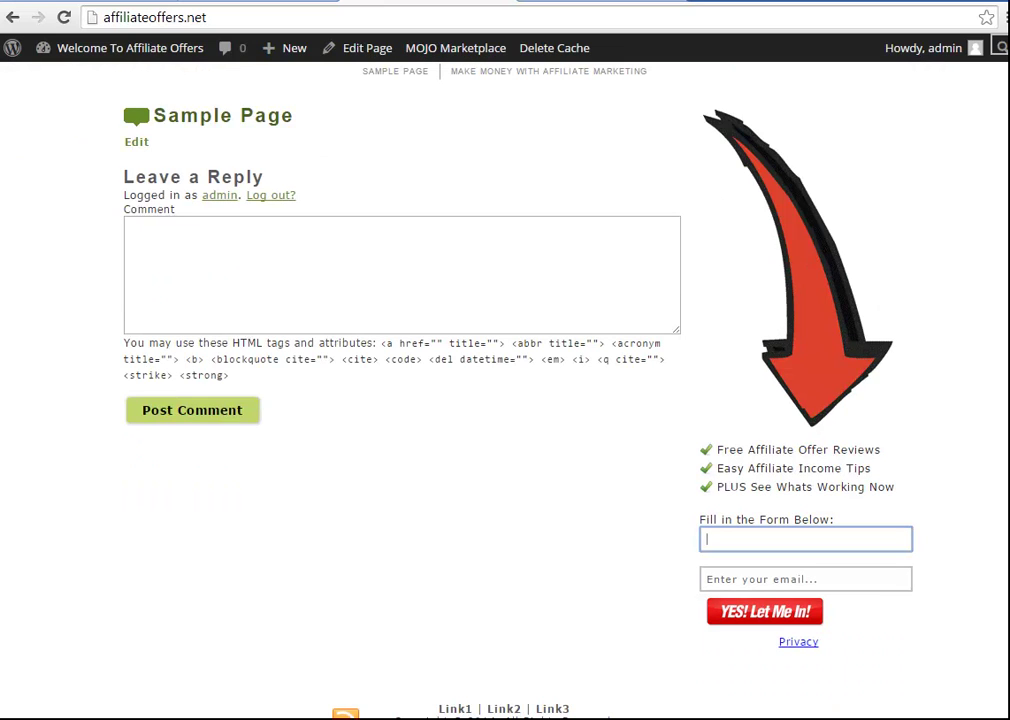
{"action": "type", "text": "aasdasd"}
{"action": "key", "text": "Return"}
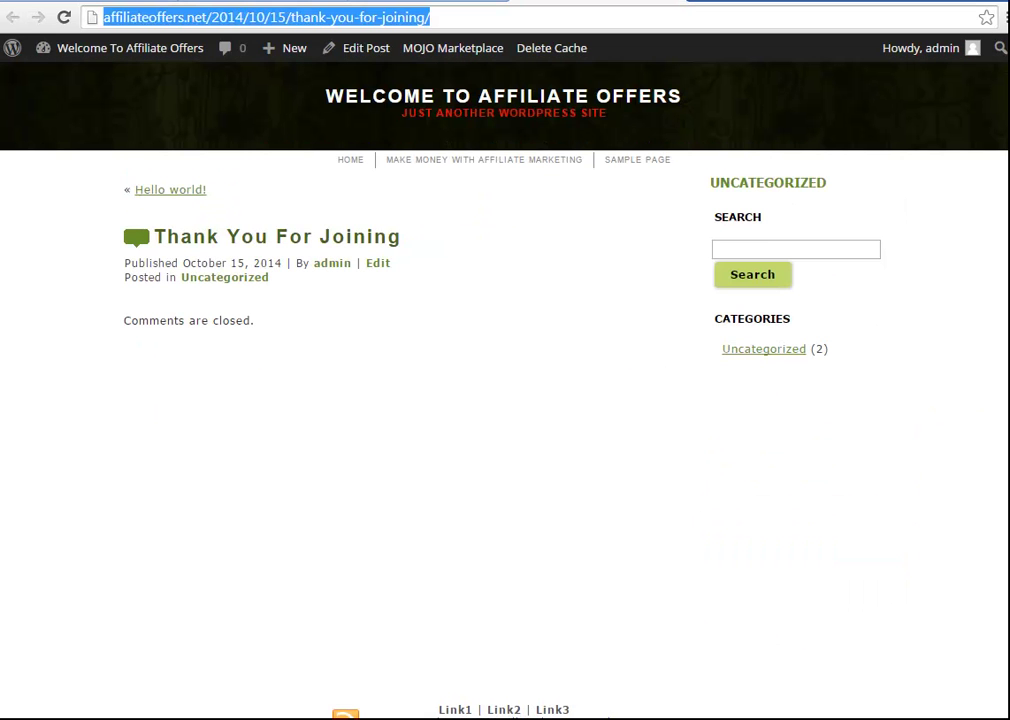
{"action": "right_click", "coordinate": [640, 338]}
{"action": "left_click", "coordinate": [676, 390]}
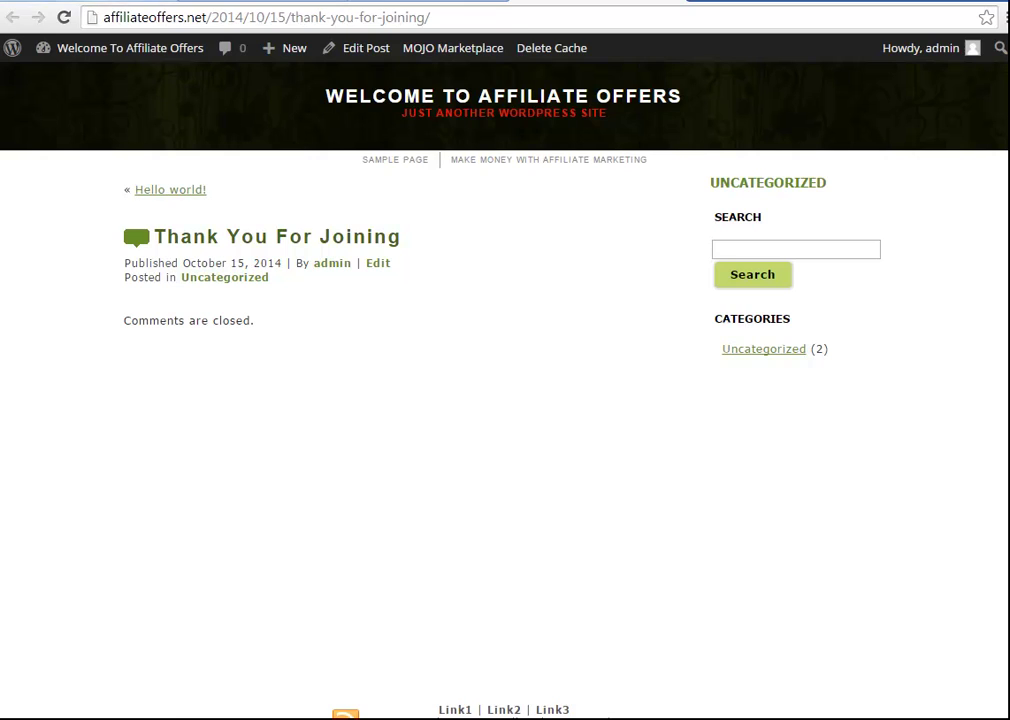
Step: Return to the Widget Control settings and choose Yes for Show in Posts on the Thank you widget
{"action": "left_click", "coordinate": [95, 1]}
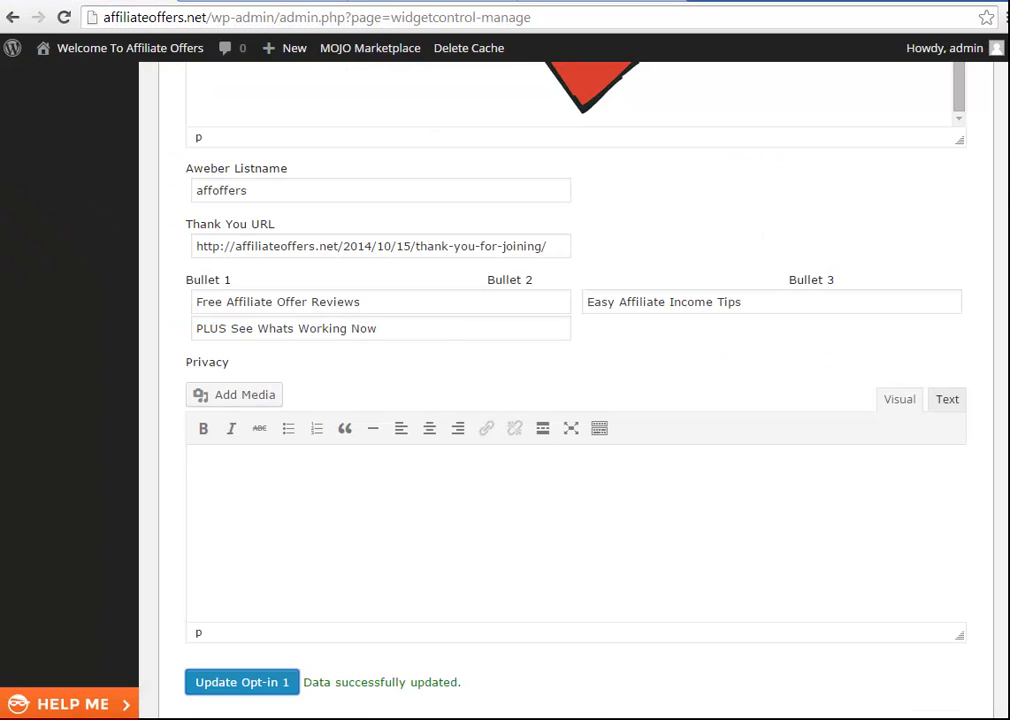
{"action": "scroll", "coordinate": [575, 400], "scroll_direction": "up", "scroll_amount": 1}
{"action": "scroll", "coordinate": [575, 400], "scroll_direction": "up", "scroll_amount": 4}
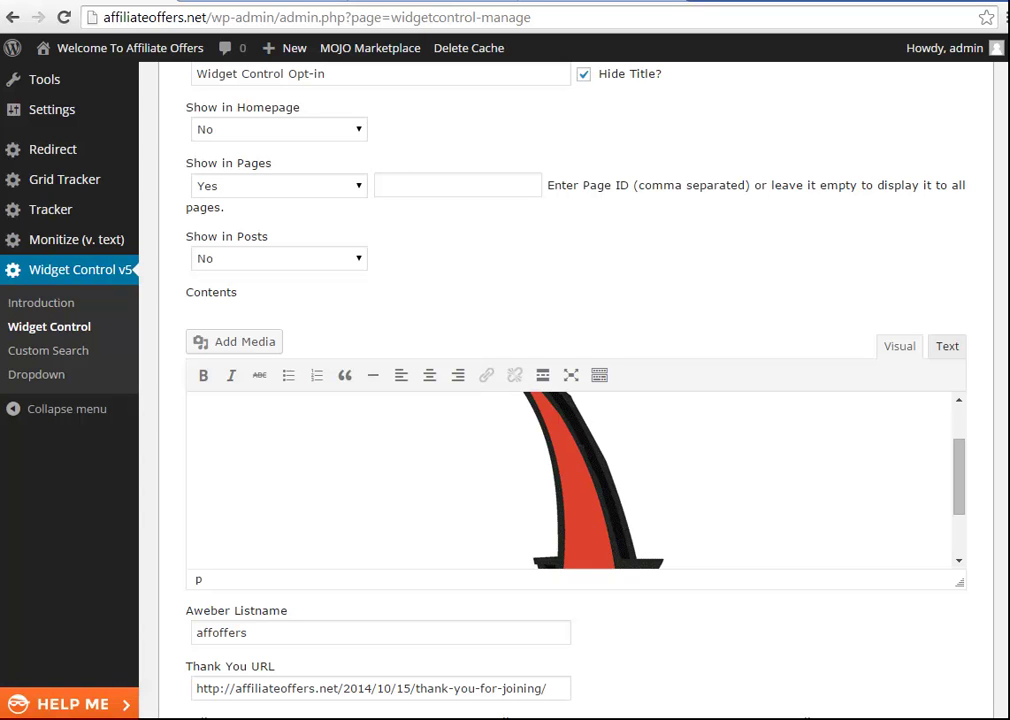
{"action": "scroll", "coordinate": [40, 290], "scroll_direction": "up", "scroll_amount": 4}
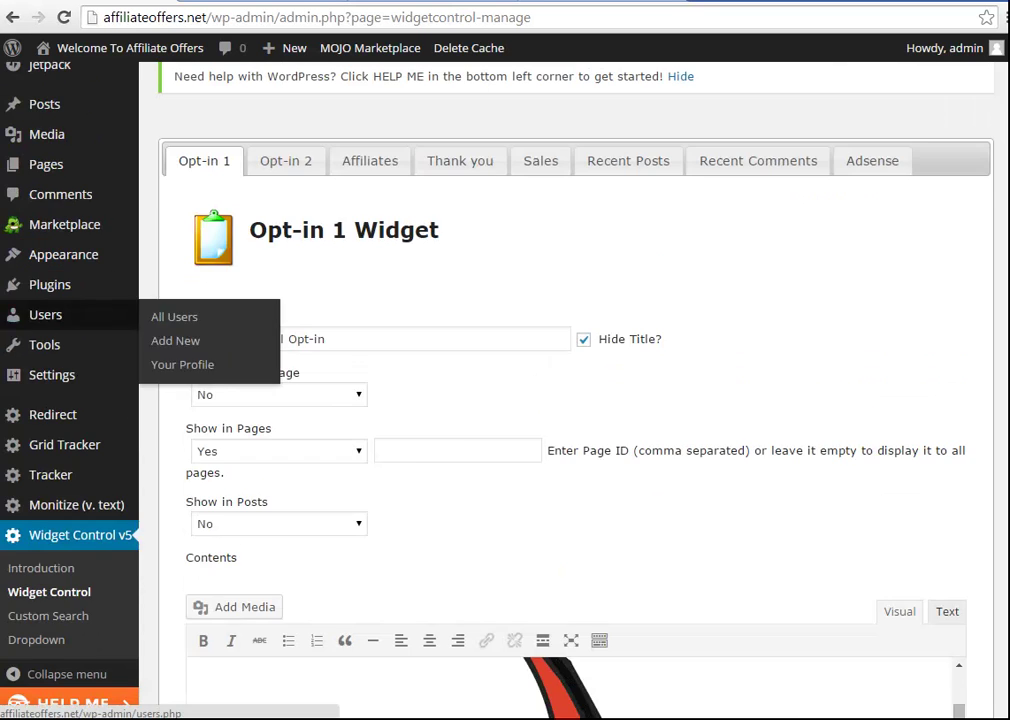
{"action": "left_click", "coordinate": [460, 214]}
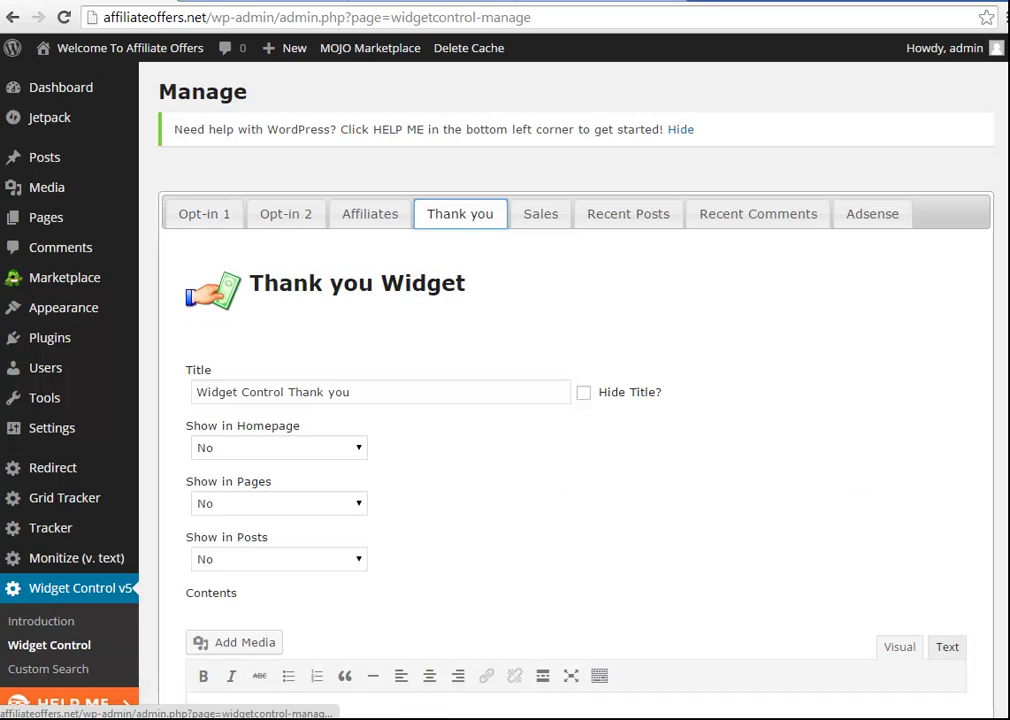
{"action": "scroll", "coordinate": [575, 400], "scroll_direction": "down", "scroll_amount": 2}
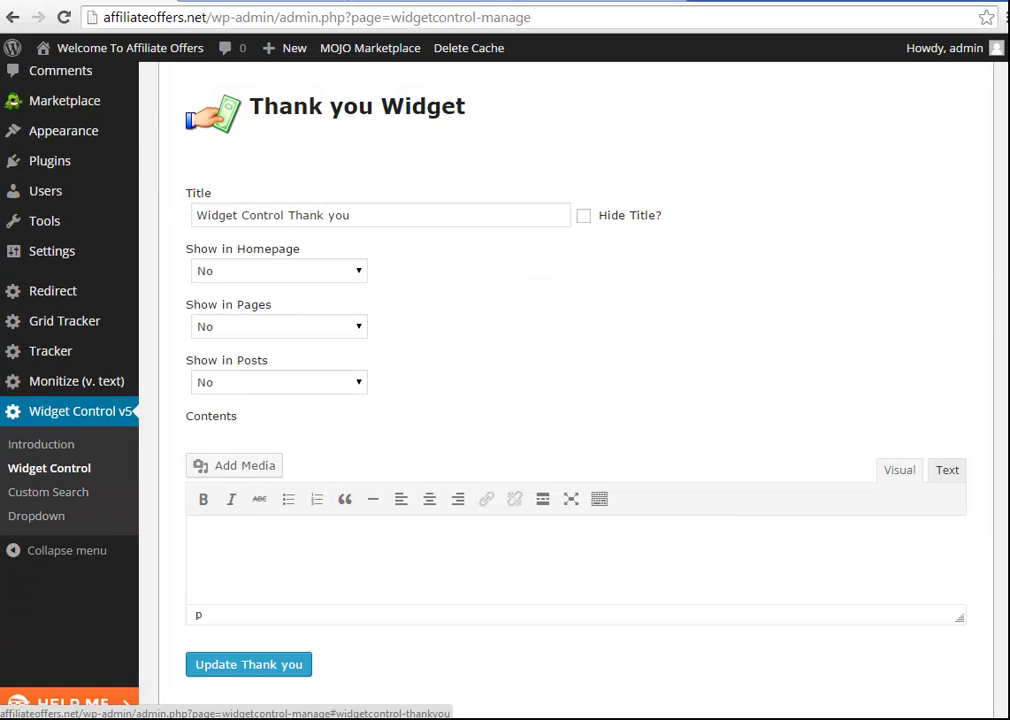
{"action": "left_click_drag", "start_coordinate": [272, 360], "coordinate": [185, 360]}
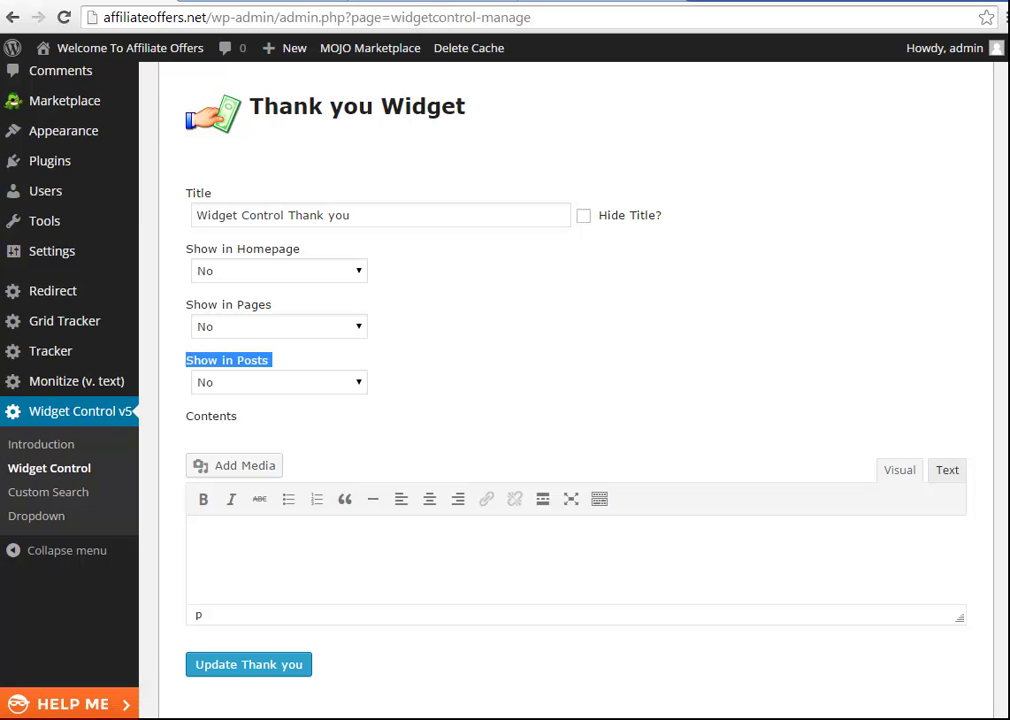
{"action": "left_click", "coordinate": [279, 382]}
{"action": "left_click", "coordinate": [270, 416]}
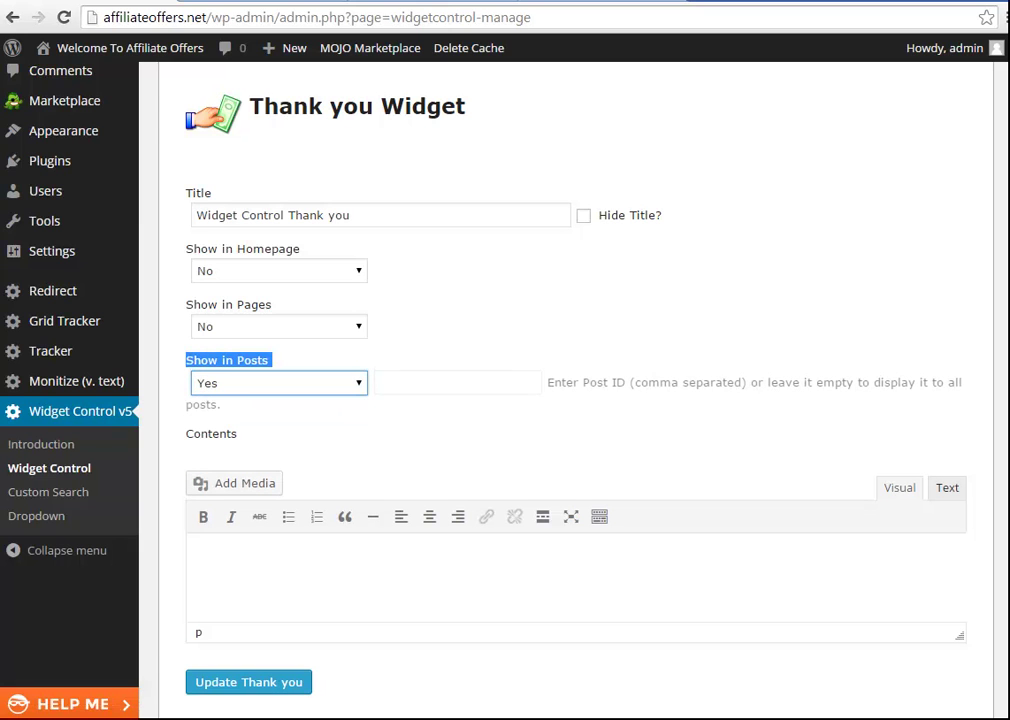
Step: Hide the title of the Thank you widget and browse the media library for content to insert
{"action": "left_click", "coordinate": [583, 215]}
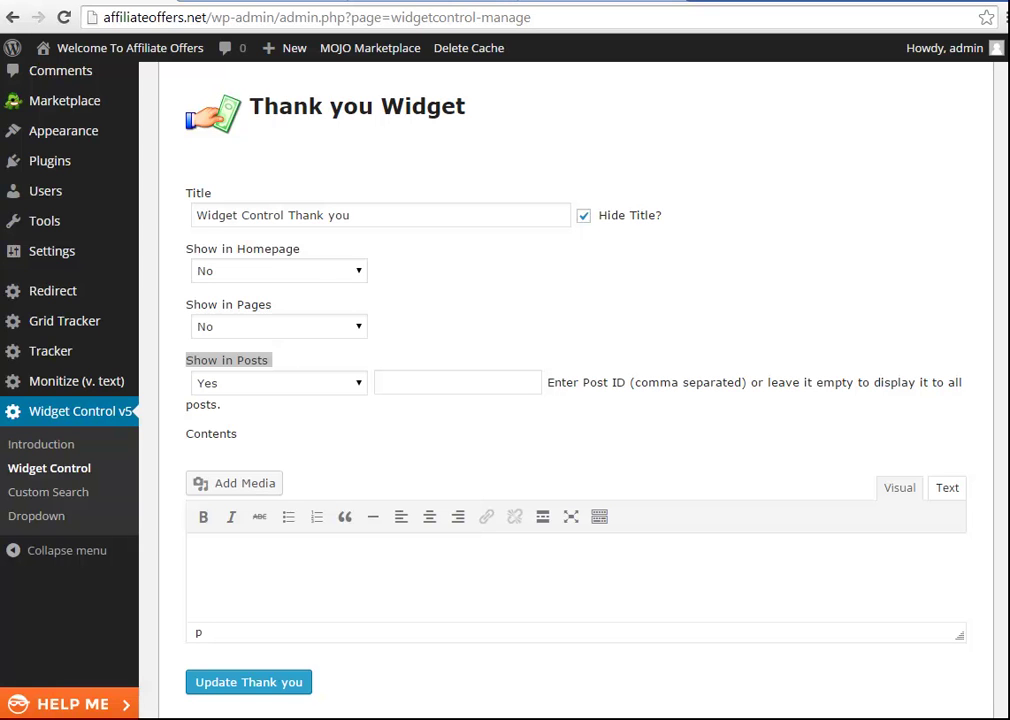
{"action": "left_click", "coordinate": [235, 483]}
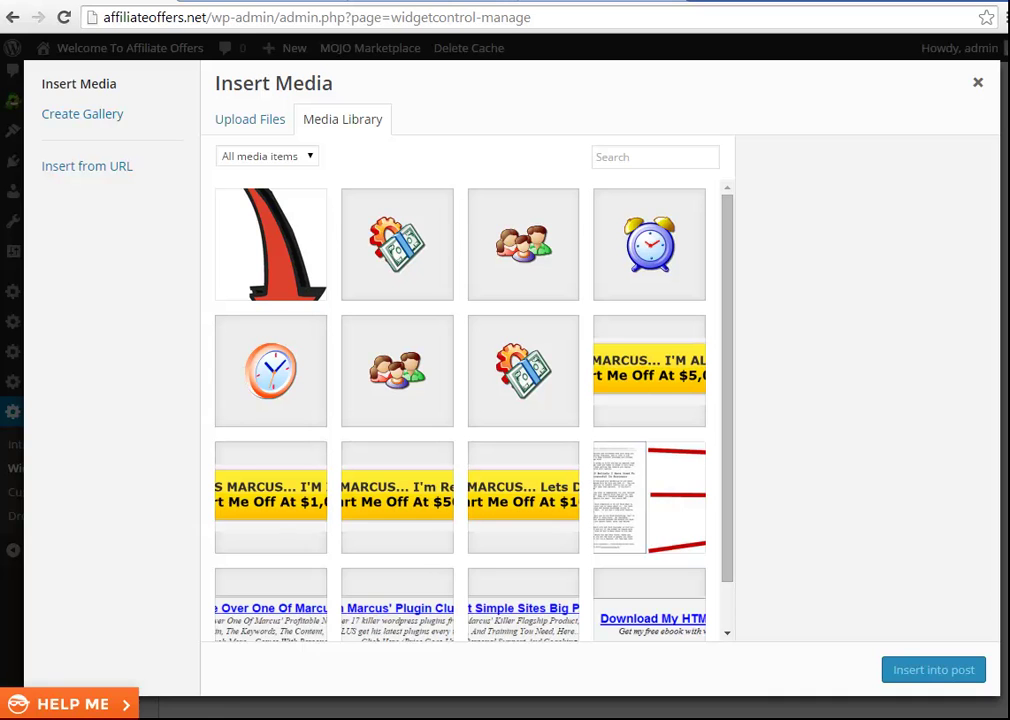
{"action": "scroll", "coordinate": [460, 410], "scroll_direction": "down", "scroll_amount": 1}
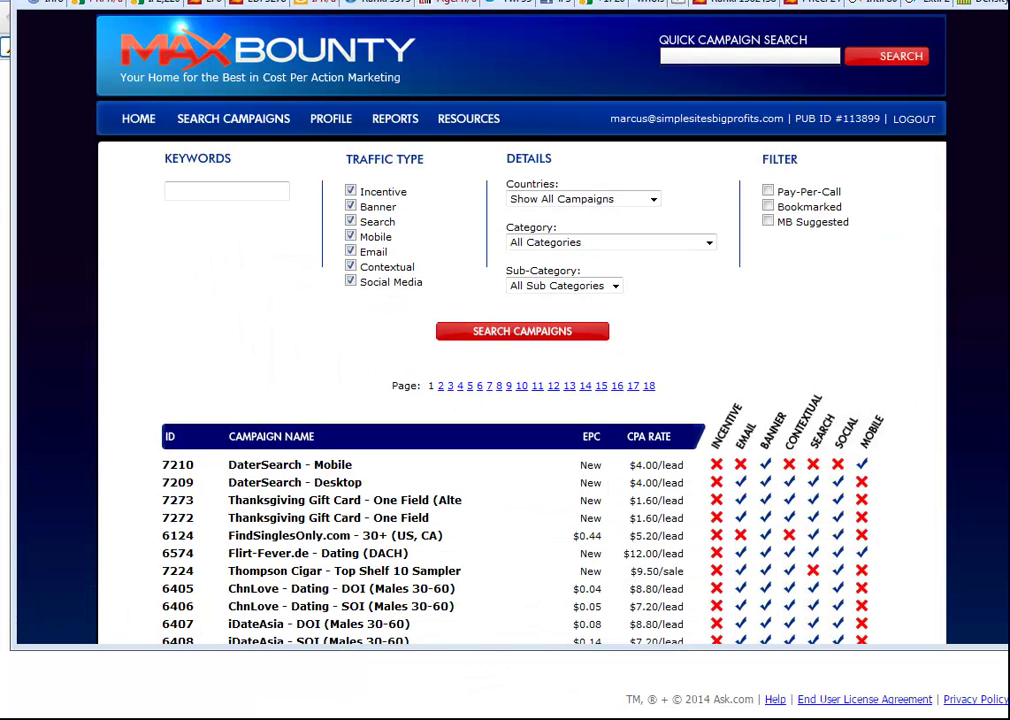
Step: Switch to MaxBounty, filter the campaigns of all countries to the Biz Opp category and open the GoldRush - Biz Opp campaign
{"action": "left_click", "coordinate": [583, 199]}
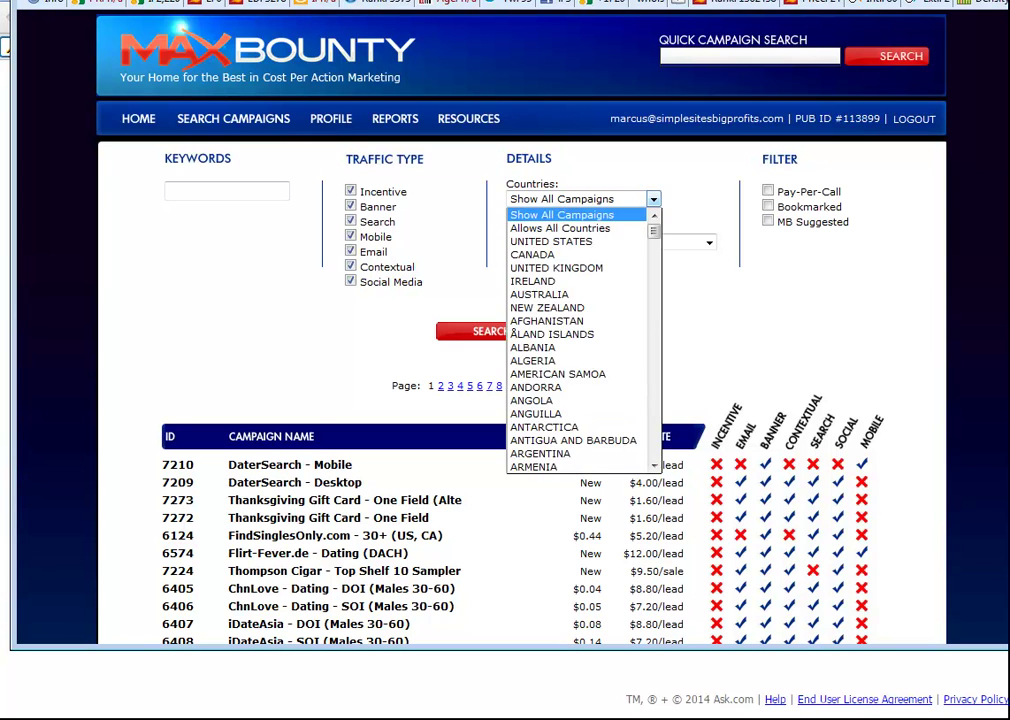
{"action": "left_click", "coordinate": [575, 212]}
{"action": "left_click", "coordinate": [611, 242]}
{"action": "left_click", "coordinate": [545, 284]}
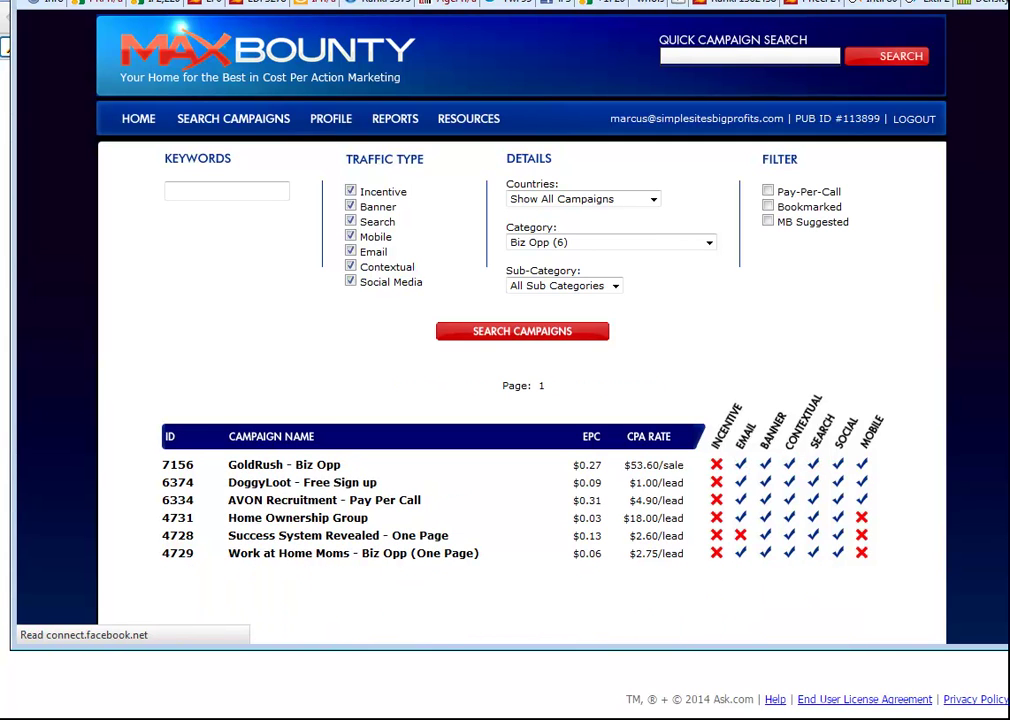
{"action": "left_click", "coordinate": [338, 536]}
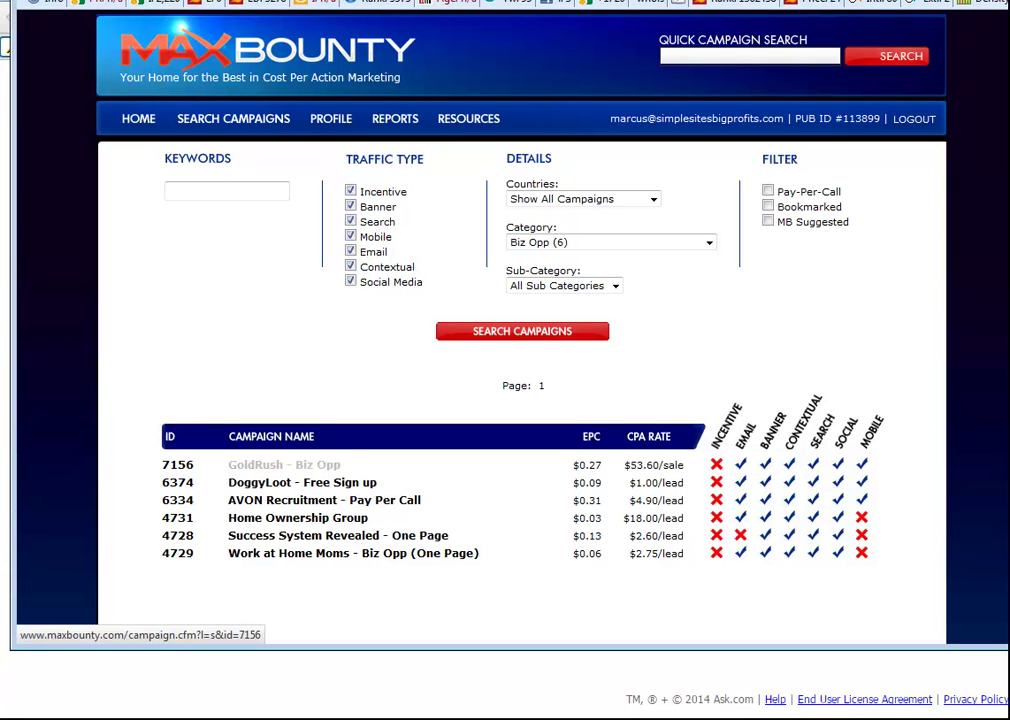
{"action": "left_click", "coordinate": [285, 465]}
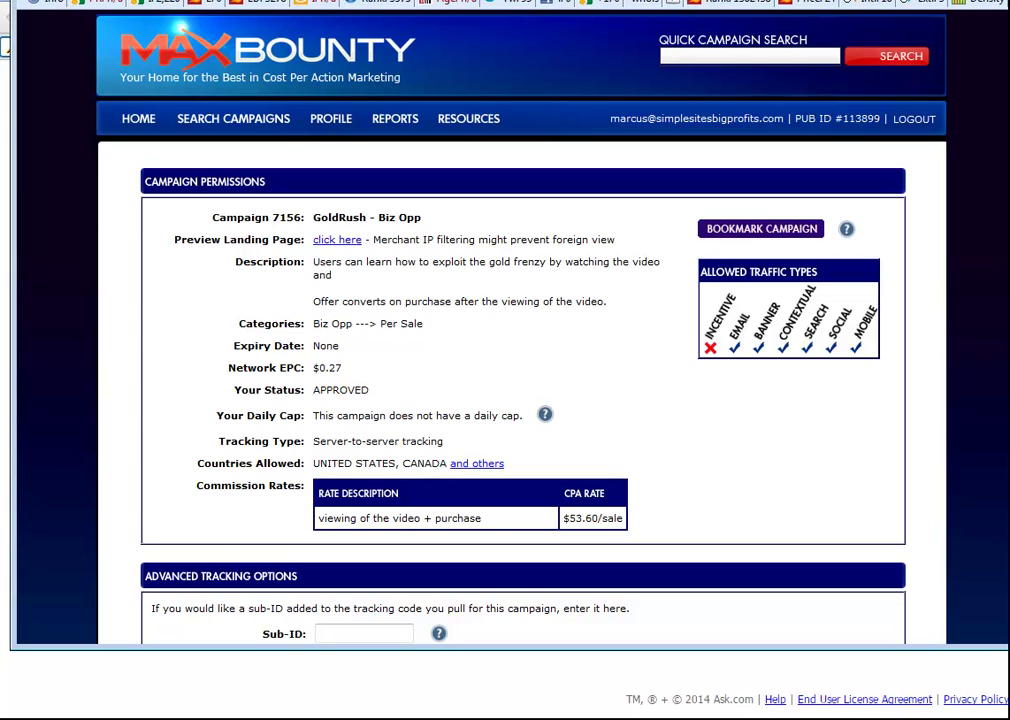
Step: Display the Banners creatives of the GoldRush campaign and look through them for a suitable banner
{"action": "scroll", "coordinate": [520, 400], "scroll_direction": "down", "scroll_amount": 5}
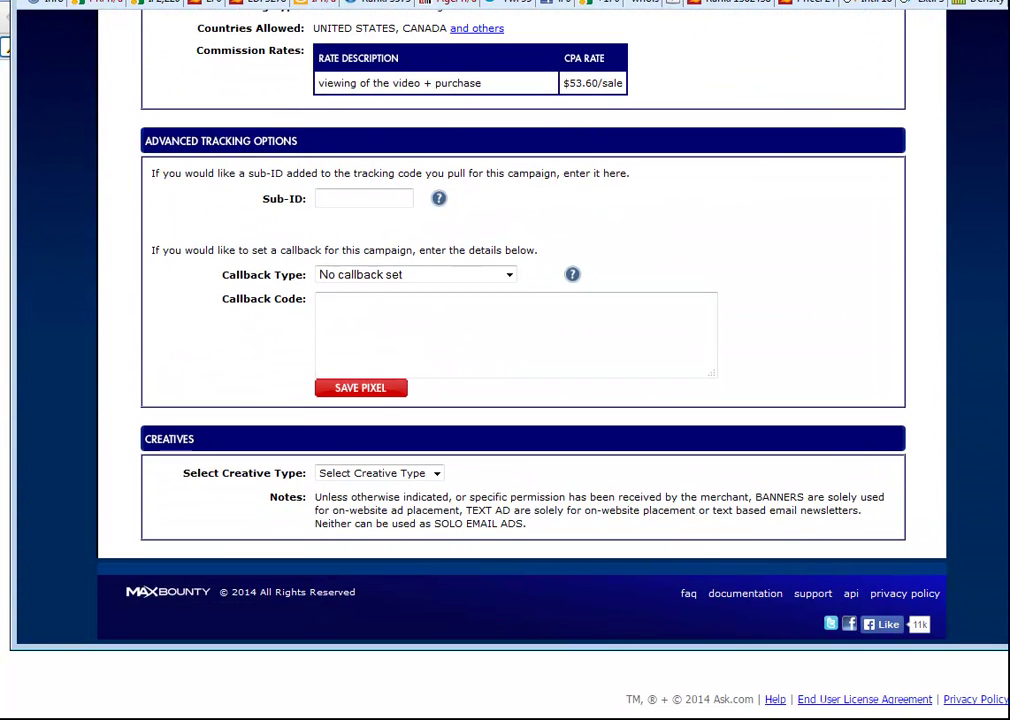
{"action": "left_click", "coordinate": [378, 473]}
{"action": "left_click", "coordinate": [340, 502]}
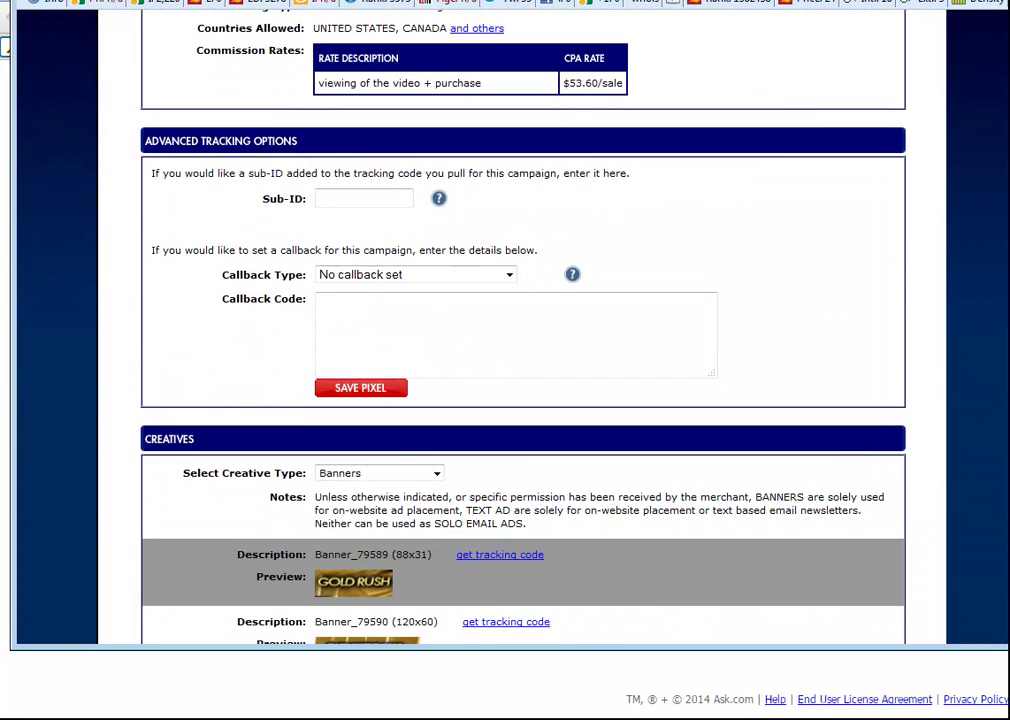
{"action": "scroll", "coordinate": [520, 400], "scroll_direction": "down", "scroll_amount": 4}
{"action": "scroll", "coordinate": [520, 400], "scroll_direction": "down", "scroll_amount": 6}
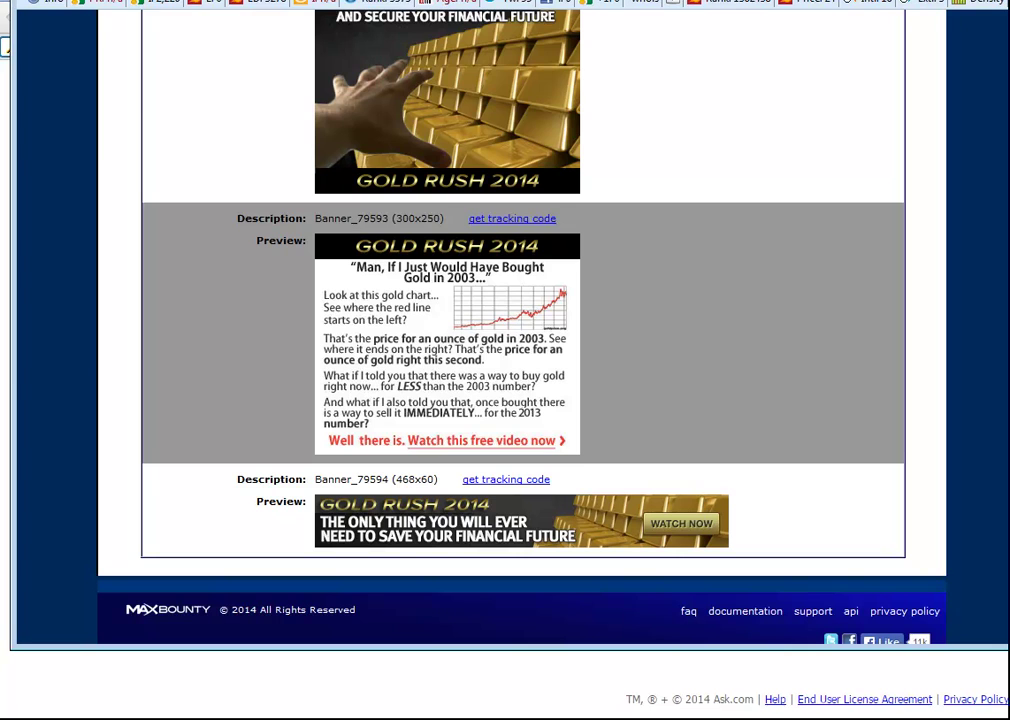
Step: Get the tracking code for the 300x250 banner with the gold price chart and copy all of it
{"action": "left_click", "coordinate": [512, 218]}
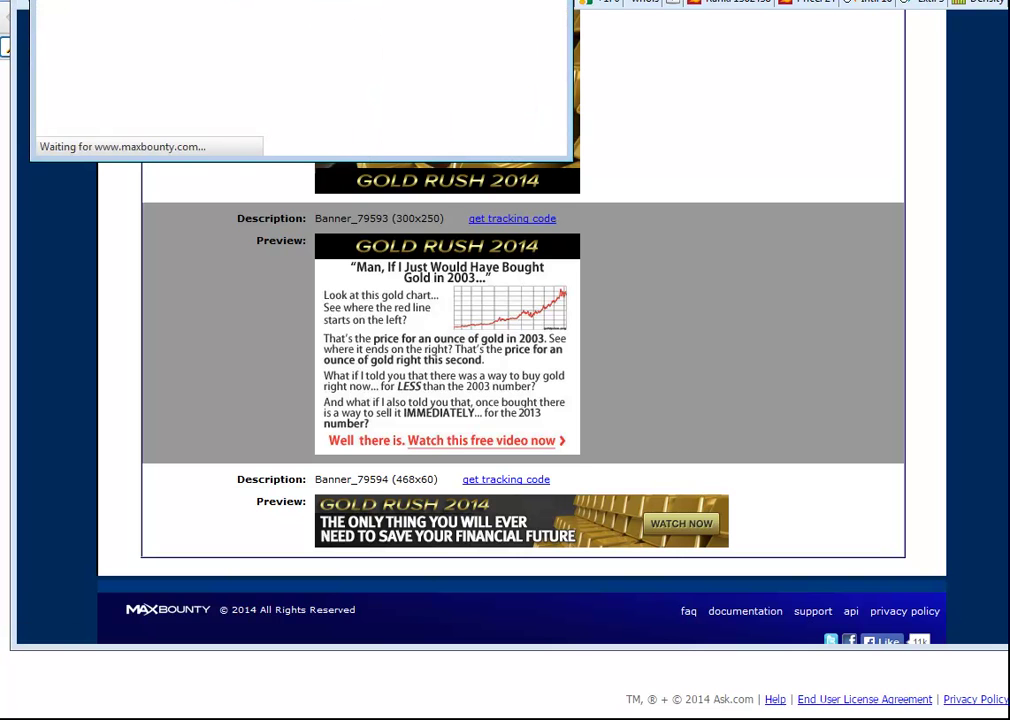
{"action": "left_click_drag", "start_coordinate": [300, 0], "coordinate": [470, 93]}
{"action": "left_click_drag", "start_coordinate": [218, 158], "coordinate": [245, 199]}
{"action": "key", "text": "ctrl+c"}
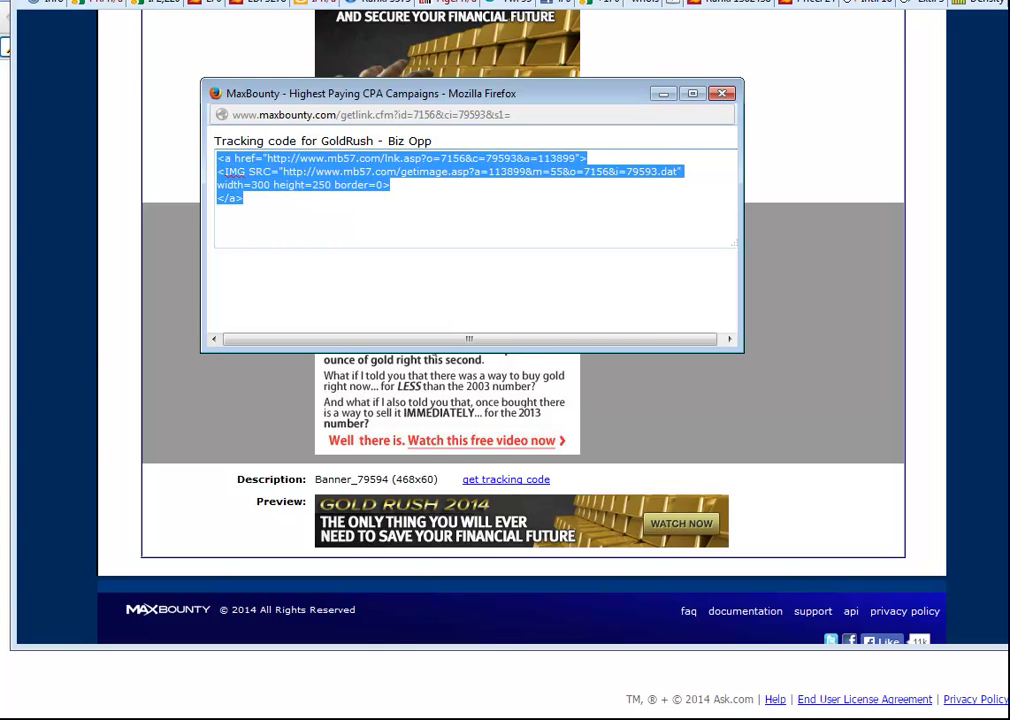
Step: Return to the Widget Control settings in WordPress, paste the banner's tracking code as HTML into the Thank you widget's contents and save
{"action": "key", "text": "alt+Tab"}
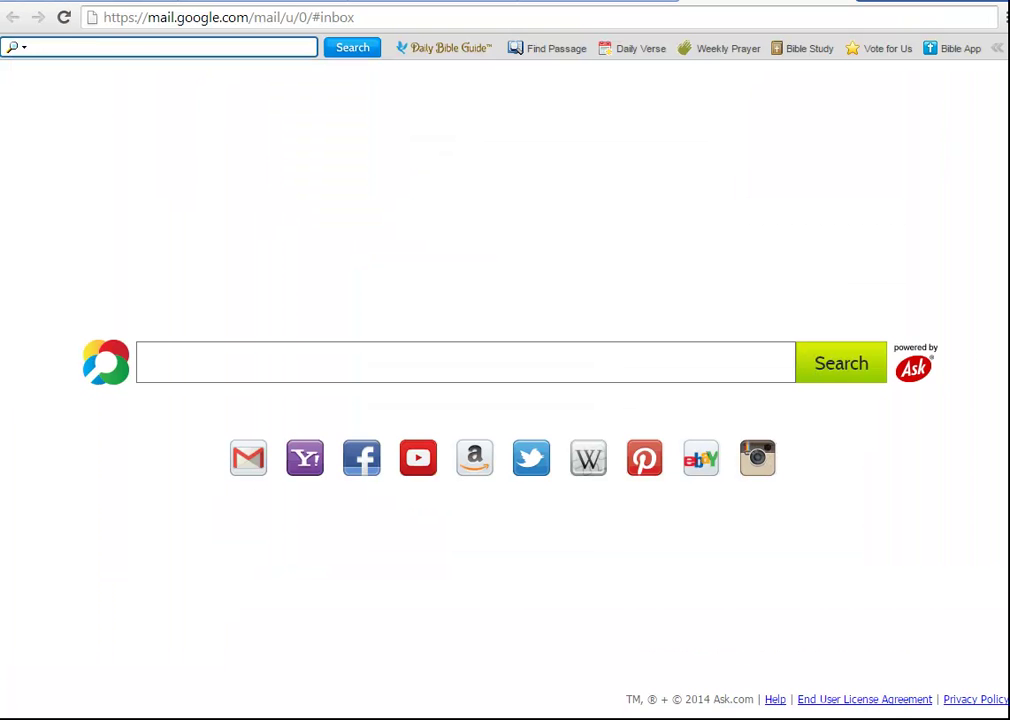
{"action": "left_click", "coordinate": [207, 1]}
{"action": "left_click", "coordinate": [68, 1]}
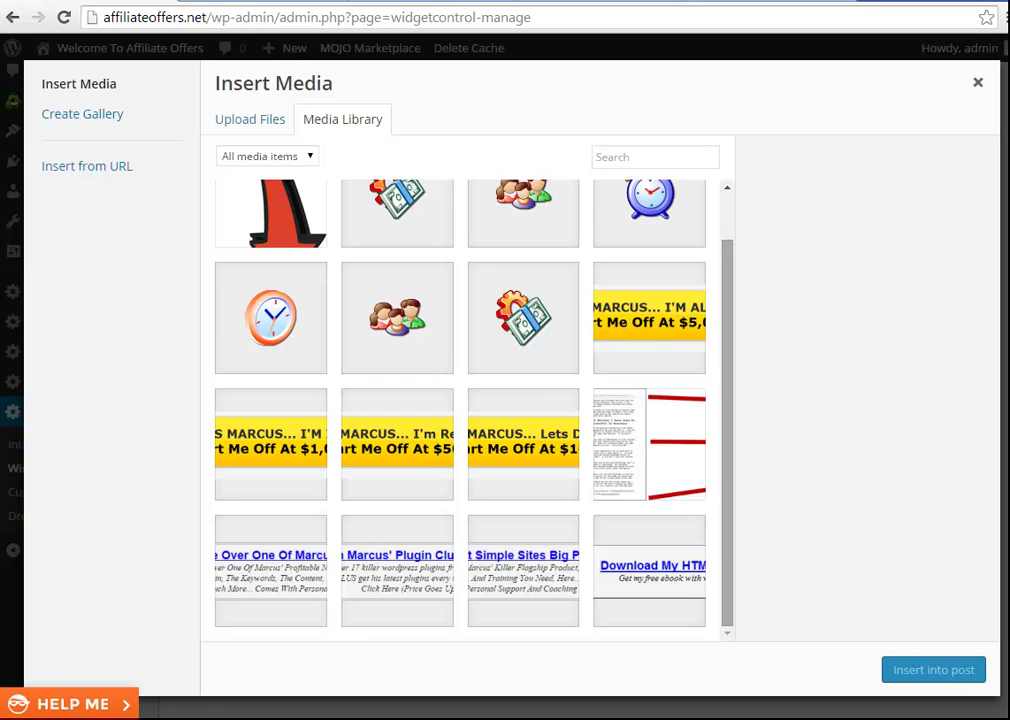
{"action": "key", "text": "Escape"}
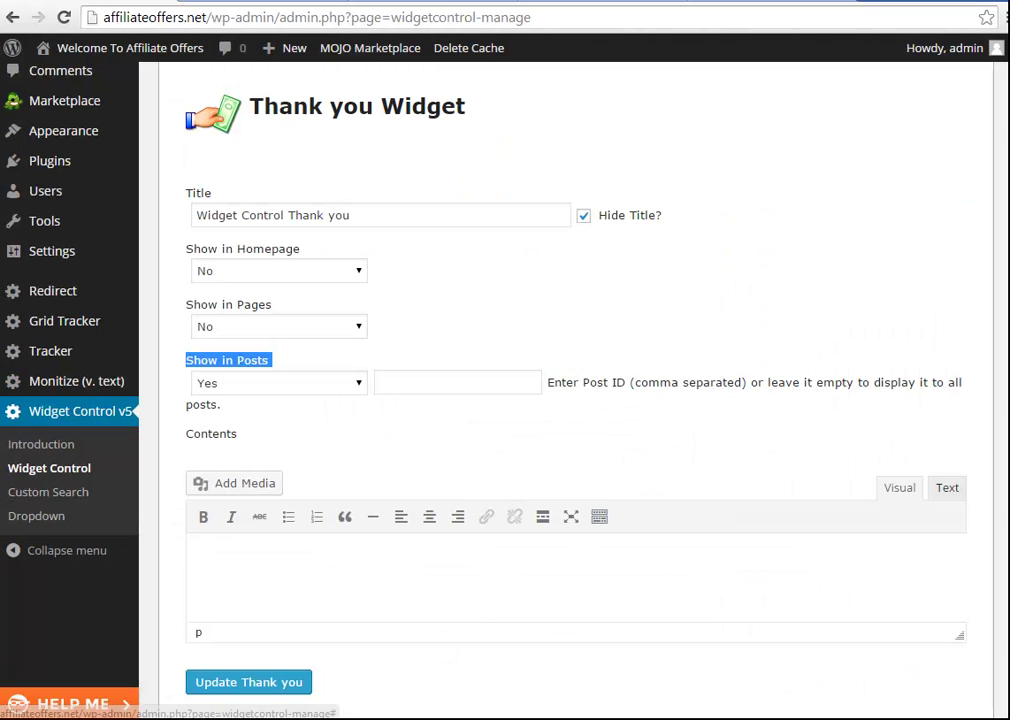
{"action": "left_click", "coordinate": [947, 488]}
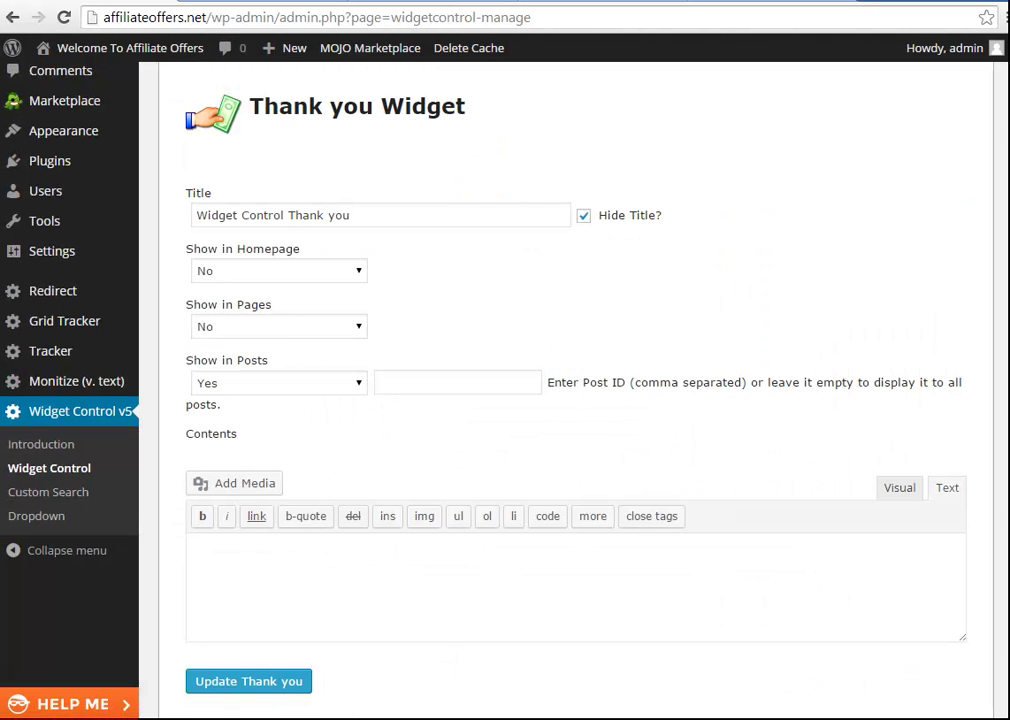
{"action": "left_click", "coordinate": [196, 546]}
{"action": "key", "text": "ctrl+v"}
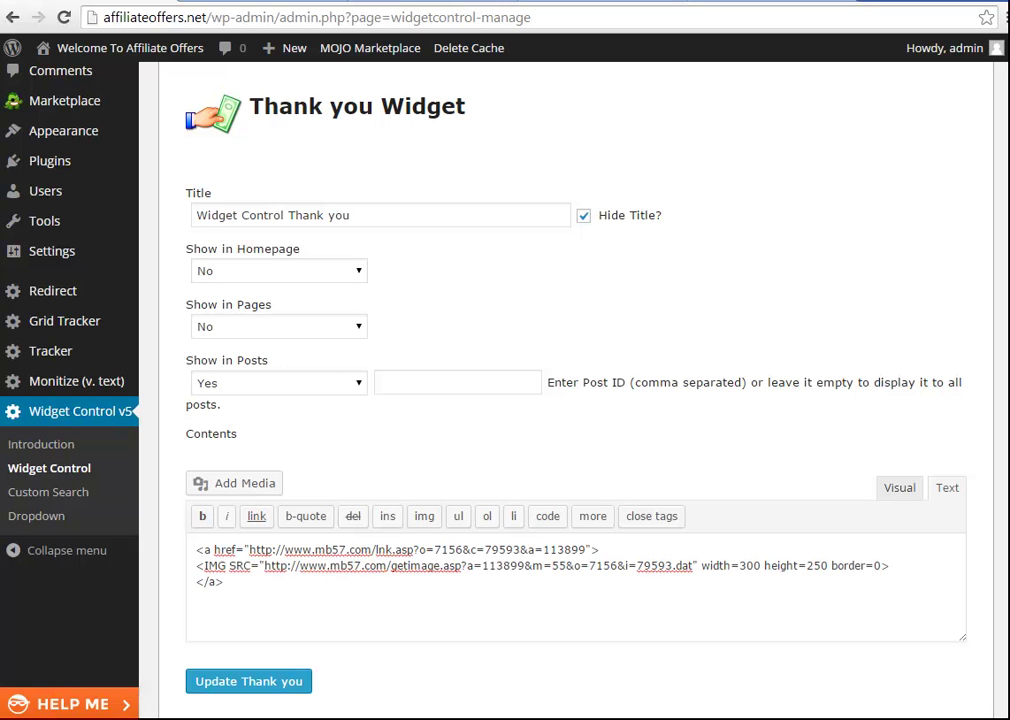
{"action": "left_click", "coordinate": [248, 681]}
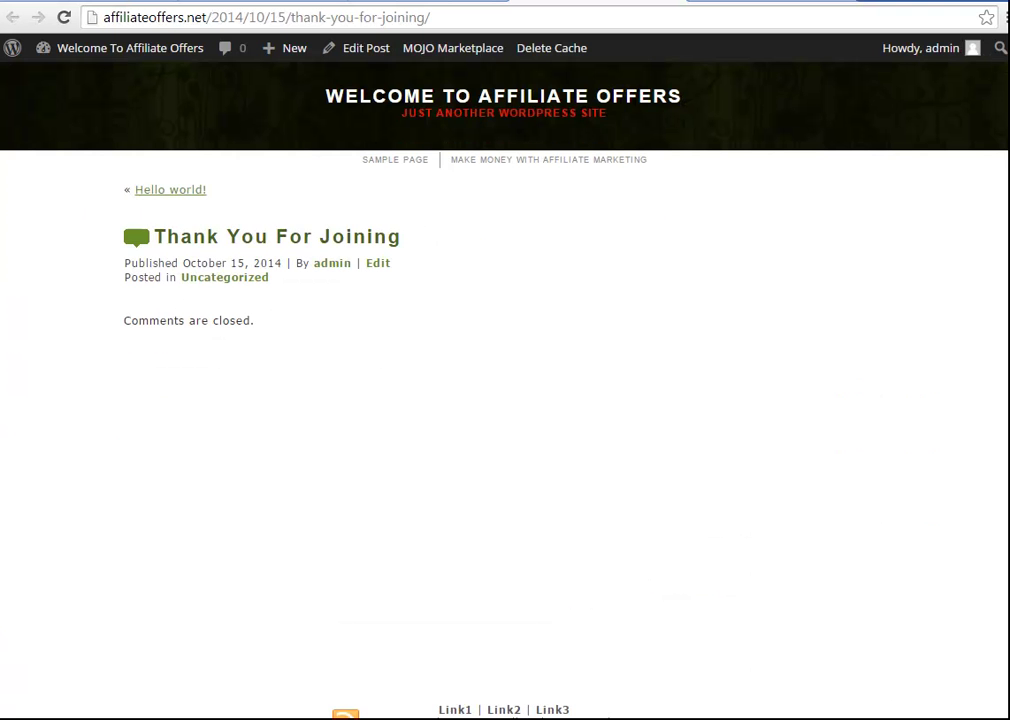
Step: Reload the Thank You For Joining post to check its sidebar banner and compare it with the Sample Page's sidebar
{"action": "right_click", "coordinate": [712, 327]}
{"action": "left_click", "coordinate": [752, 379]}
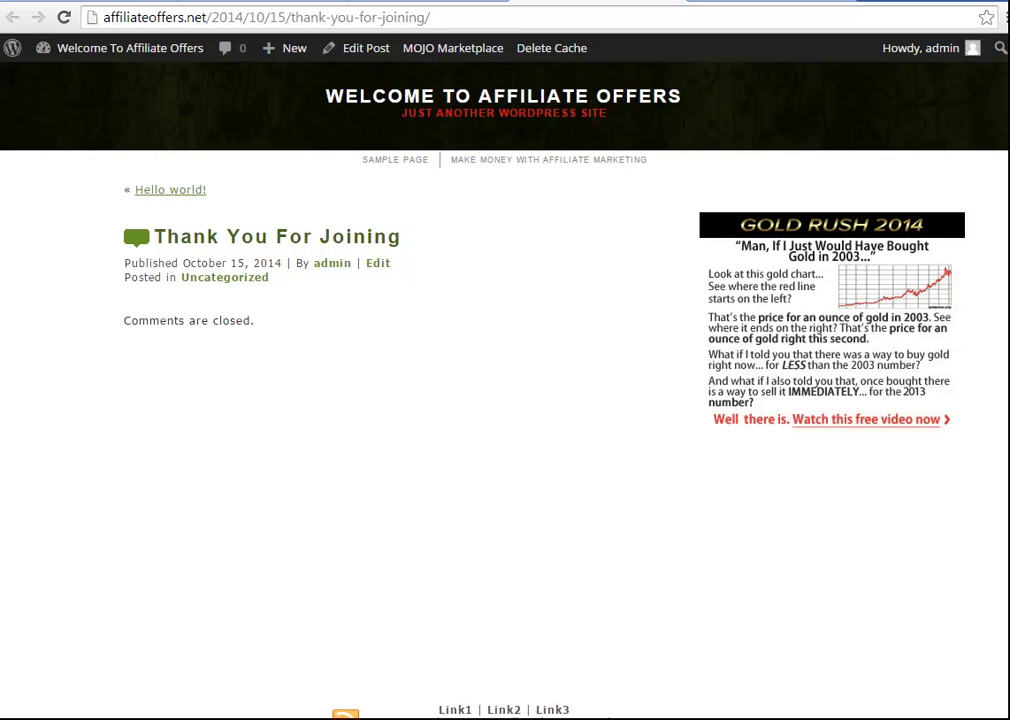
{"action": "left_click", "coordinate": [395, 159]}
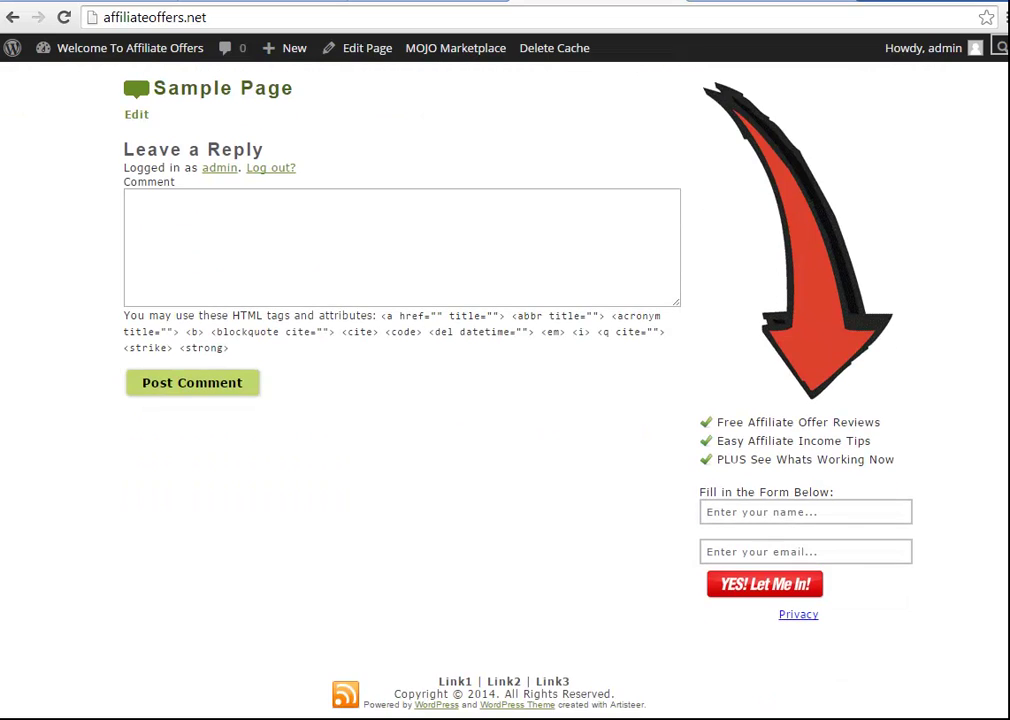
{"action": "scroll", "coordinate": [504, 390], "scroll_direction": "up", "scroll_amount": 2}
{"action": "left_click", "coordinate": [12, 17]}
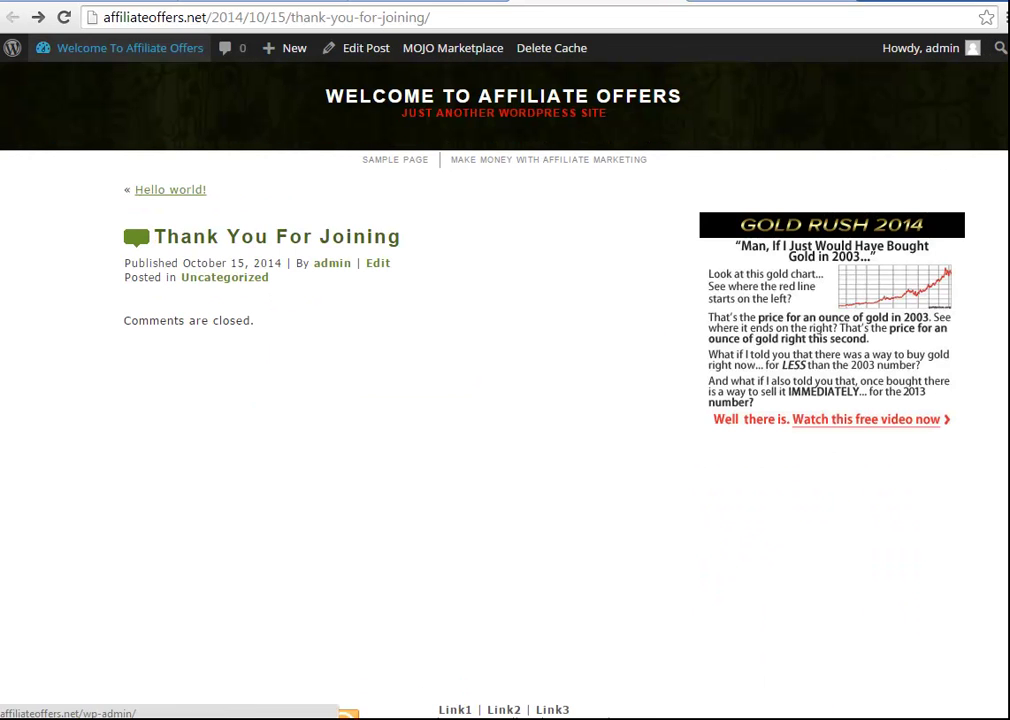
Step: Open the Sample Page for editing and replace its title with "Free Affiliate Marketing Software"
{"action": "left_click", "coordinate": [12, 17]}
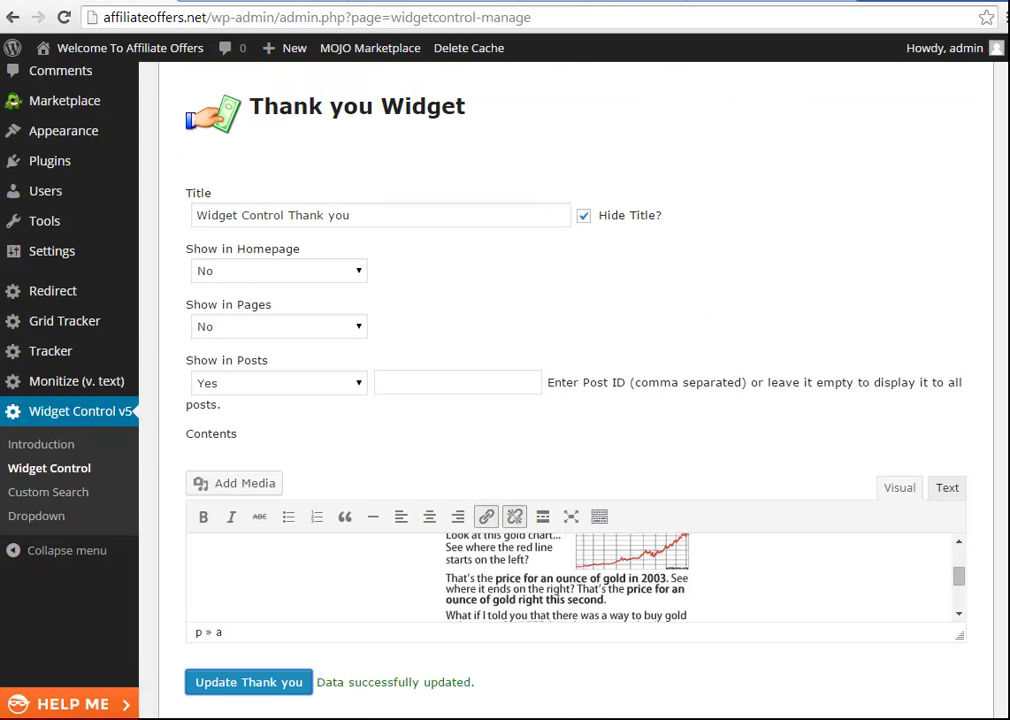
{"action": "key", "text": "alt+Left"}
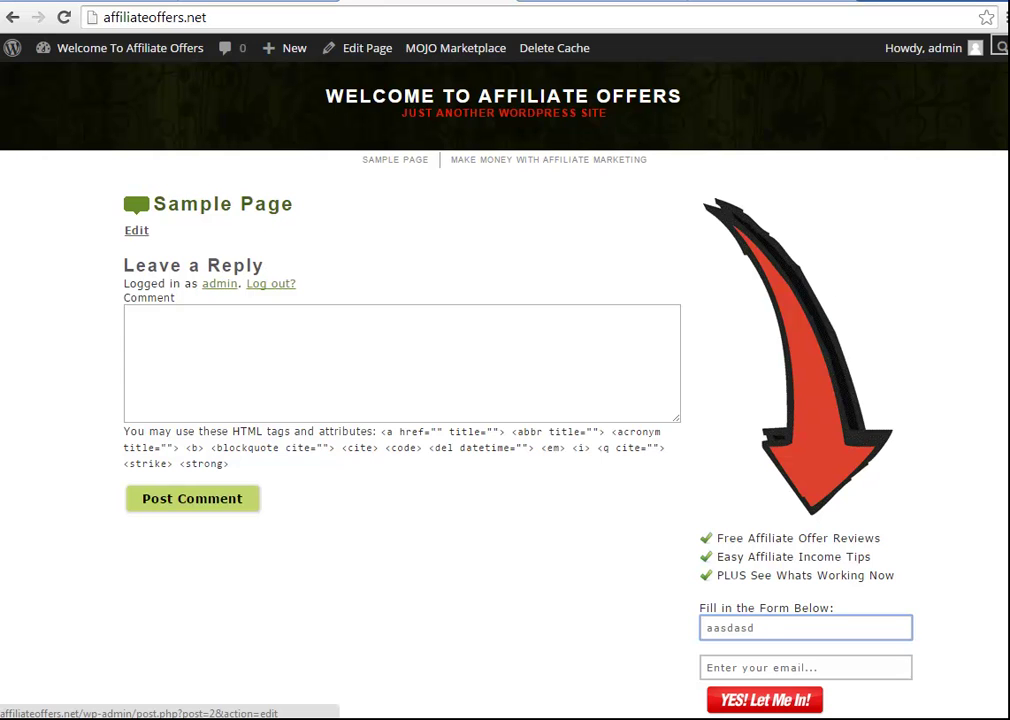
{"action": "left_click", "coordinate": [136, 230]}
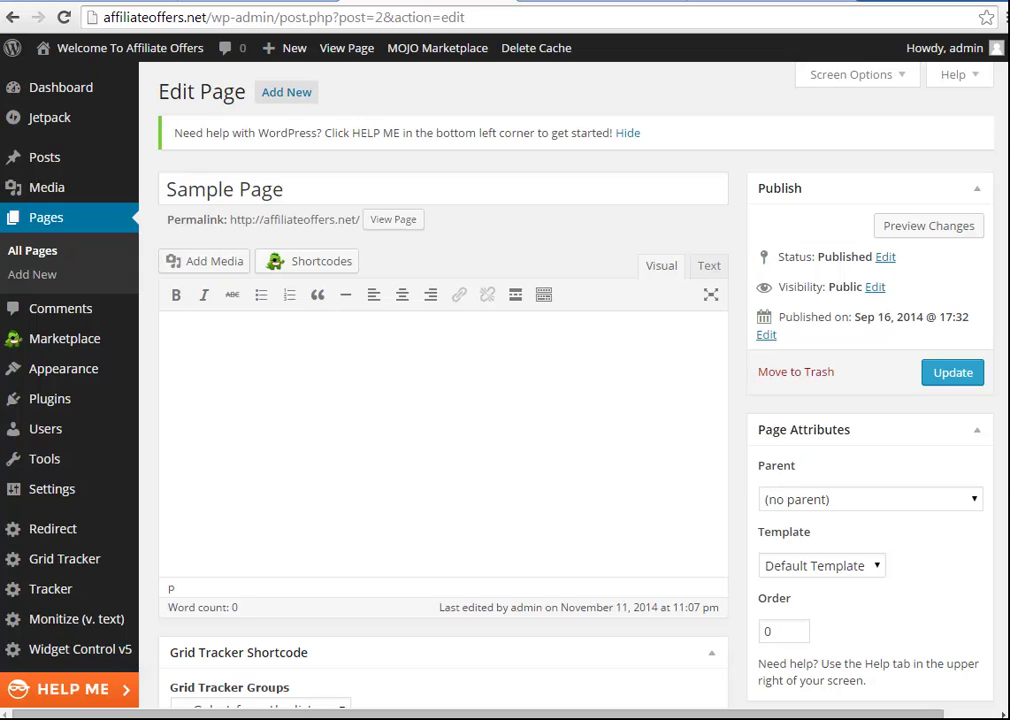
{"action": "left_click_drag", "start_coordinate": [286, 190], "coordinate": [165, 190]}
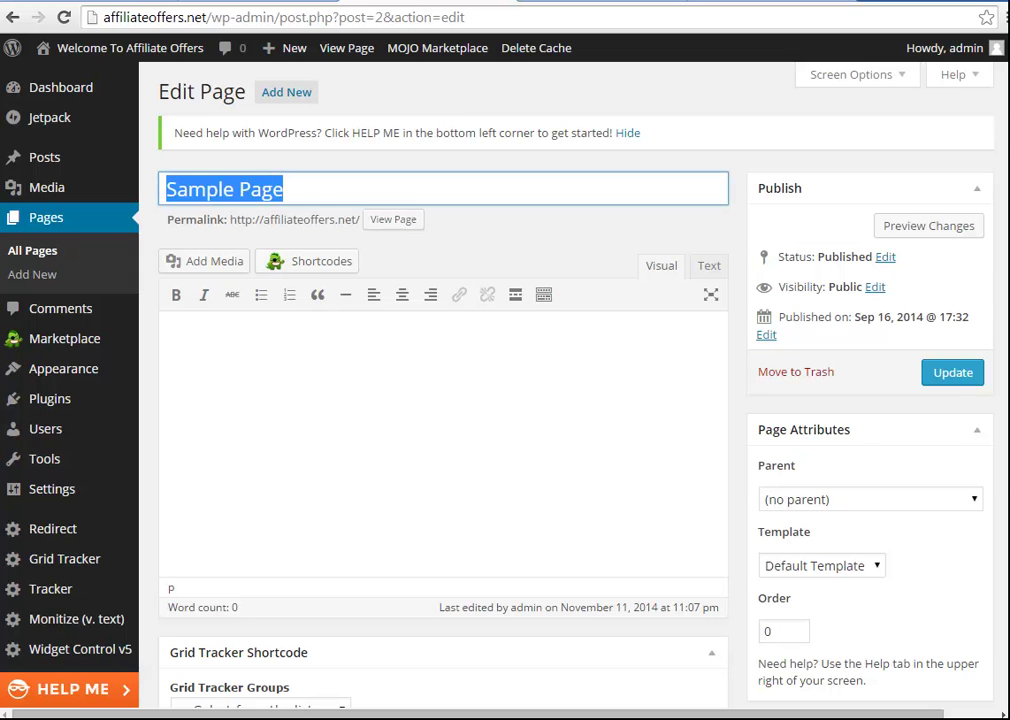
{"action": "type", "text": "Free Affiliate Marketing Software"}
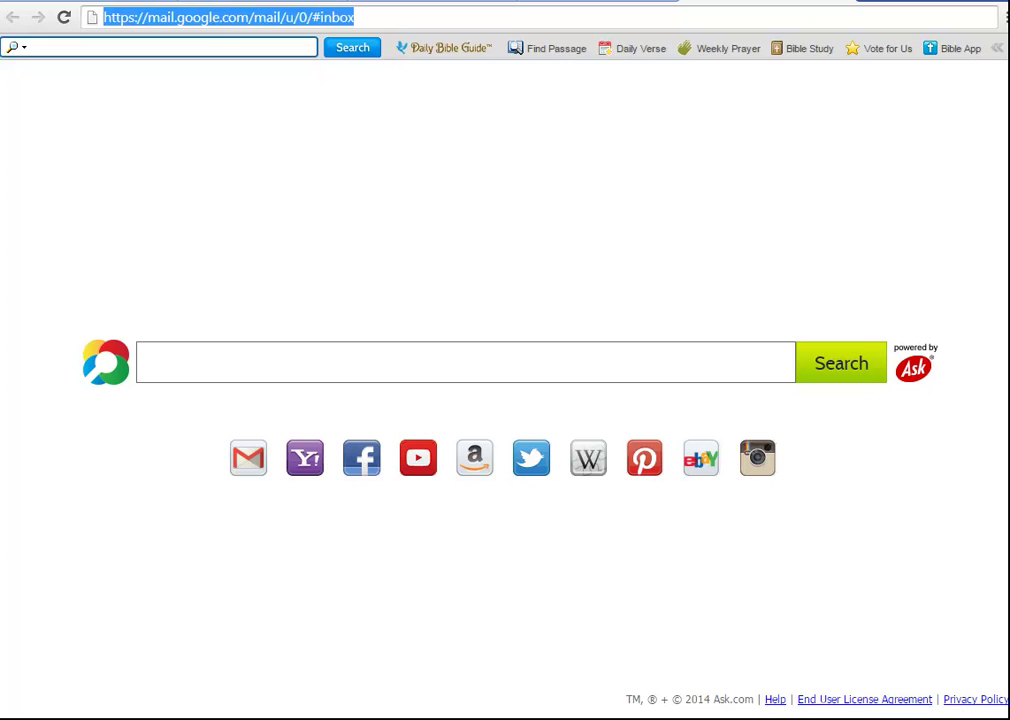
Step: Open the affiliatemarketingmc channel's videos on YouTube, choose the Free Affiliate Marketing Software video and pause it
{"action": "type", "text": "youtube.com"}
{"action": "key", "text": "Down"}
{"action": "key", "text": "Down"}
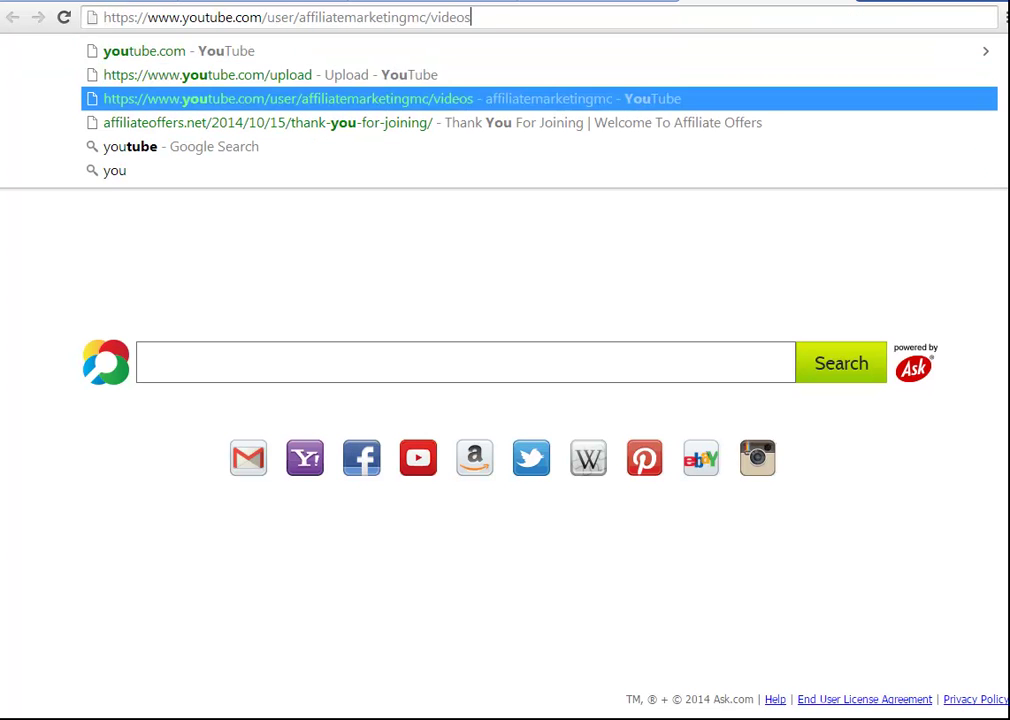
{"action": "key", "text": "Return"}
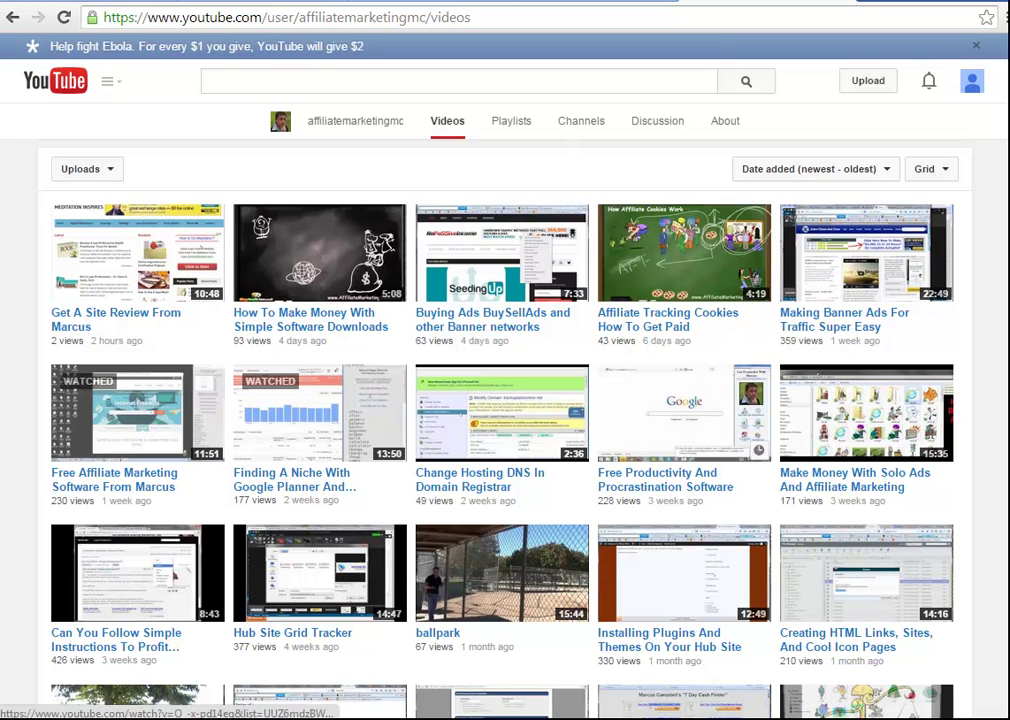
{"action": "left_click", "coordinate": [138, 413]}
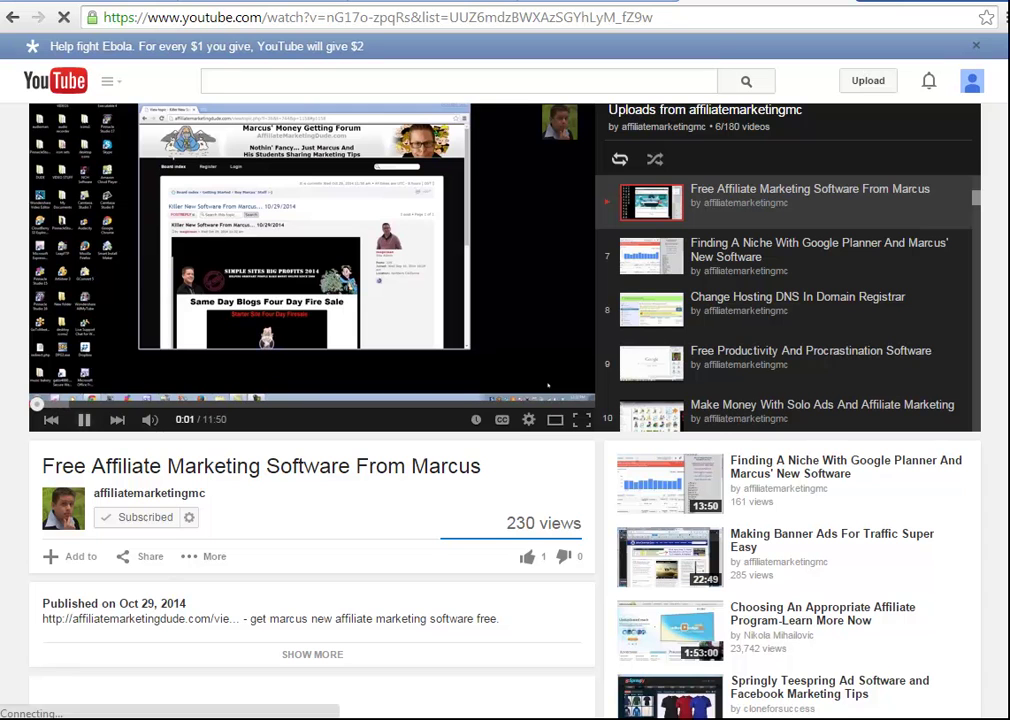
{"action": "left_click", "coordinate": [84, 420]}
{"action": "scroll", "coordinate": [140, 470], "scroll_direction": "down", "scroll_amount": 1}
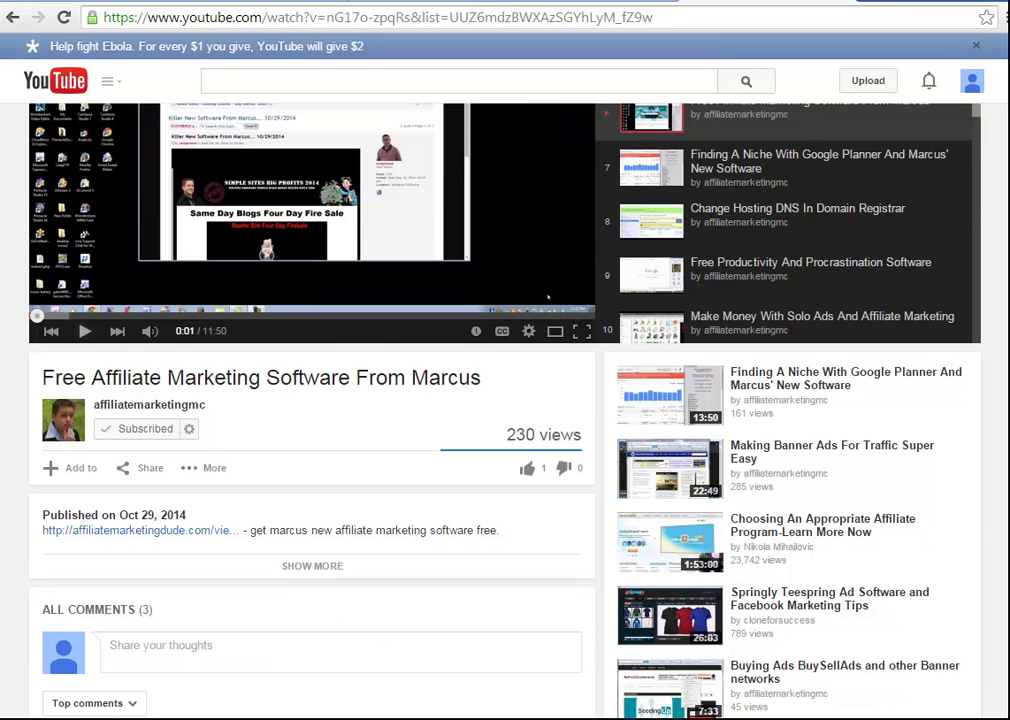
Step: Open the video's embed code without the playlist and expand its additional embed options
{"action": "left_click", "coordinate": [140, 467]}
{"action": "scroll", "coordinate": [135, 427], "scroll_direction": "down", "scroll_amount": 1}
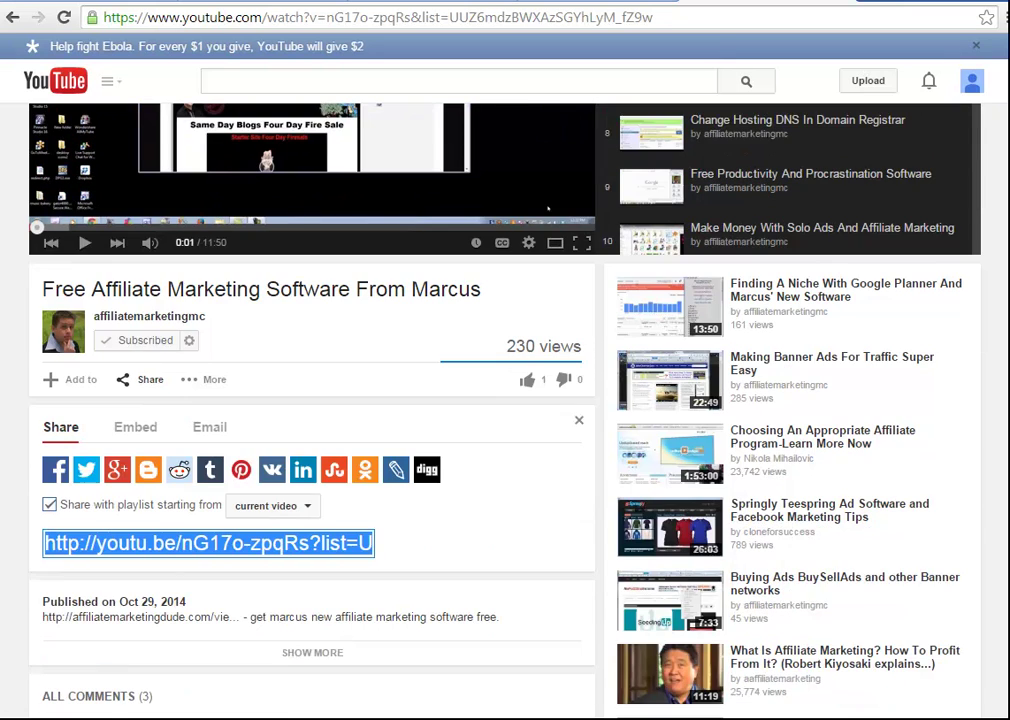
{"action": "left_click", "coordinate": [135, 427]}
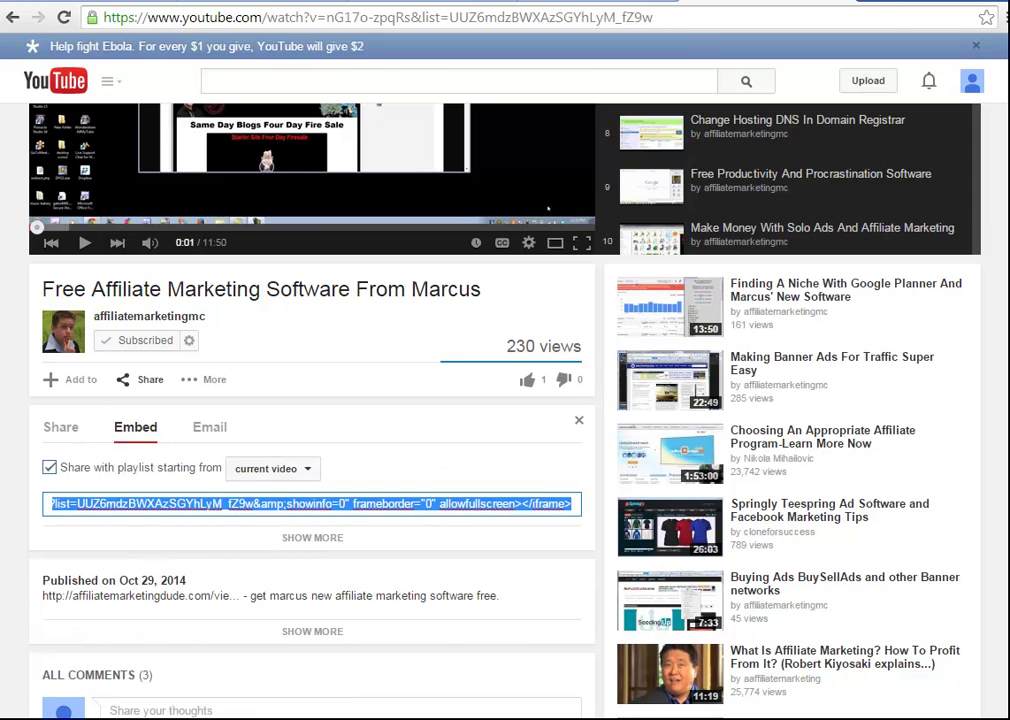
{"action": "left_click", "coordinate": [49, 467]}
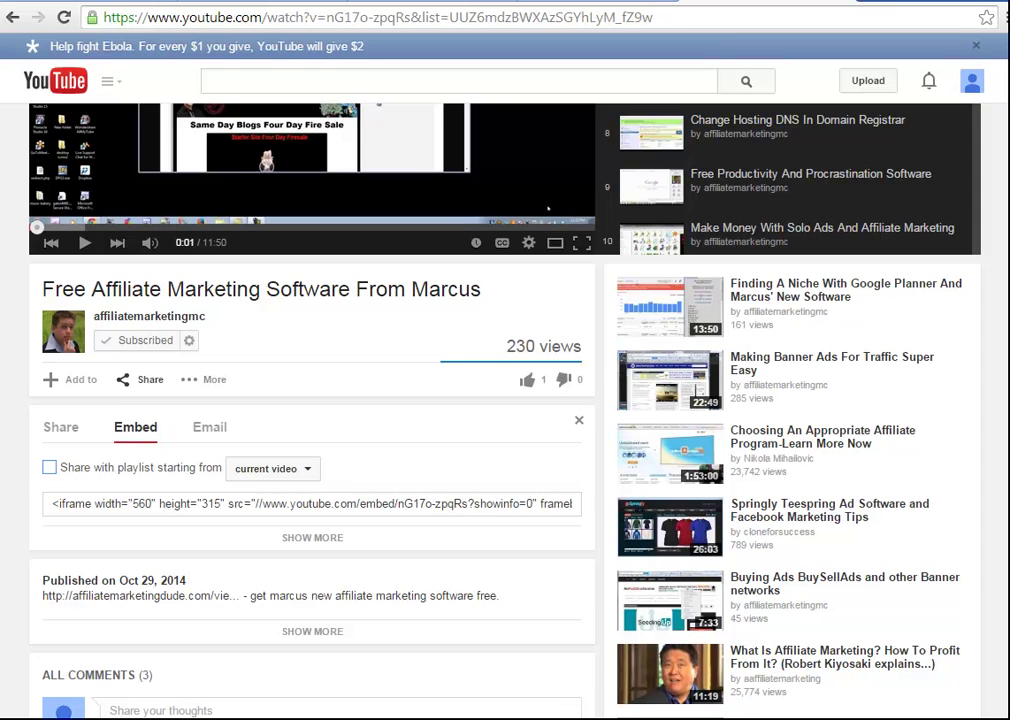
{"action": "left_click", "coordinate": [312, 537]}
{"action": "scroll", "coordinate": [312, 537], "scroll_direction": "down", "scroll_amount": 3}
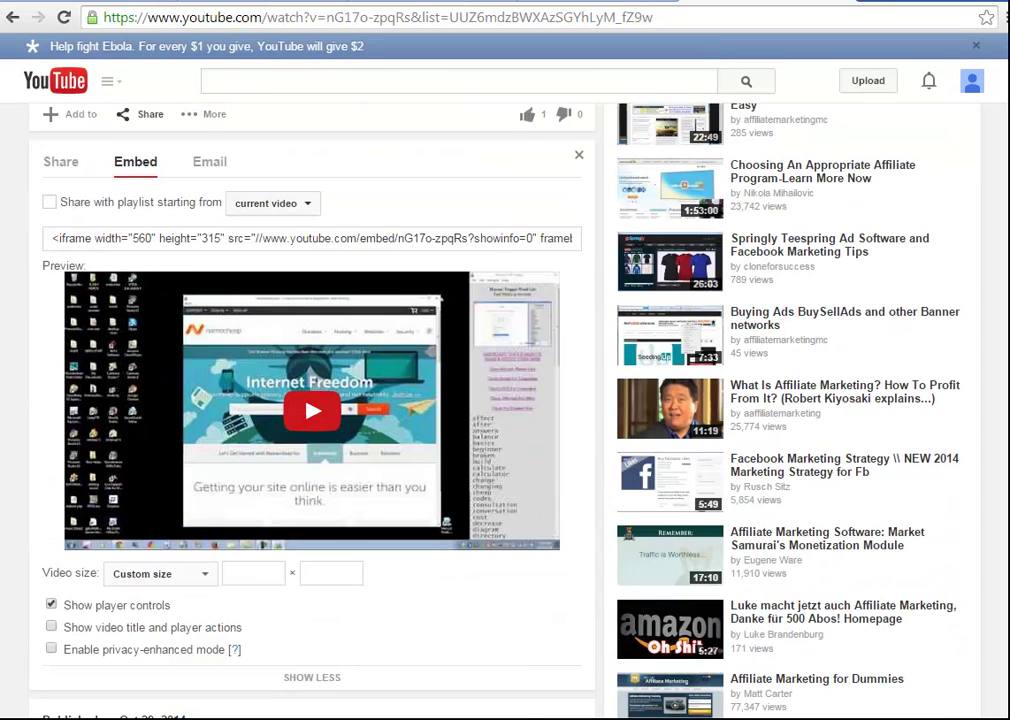
Step: Set the embedded video to a custom width of 700 and copy the resulting embed code
{"action": "left_click", "coordinate": [160, 573]}
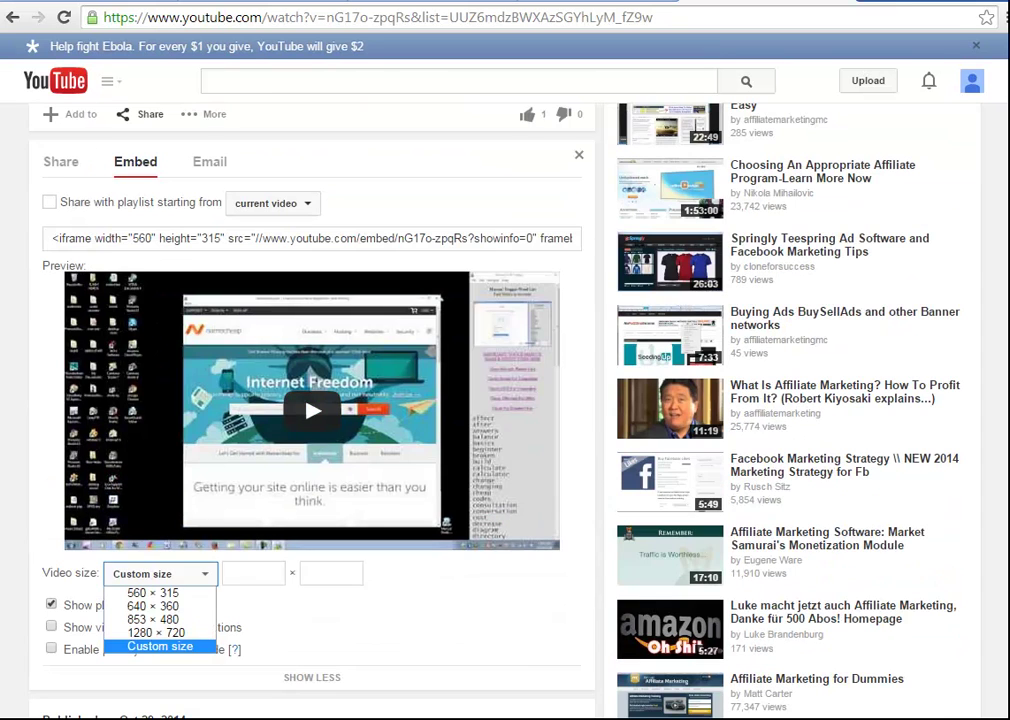
{"action": "left_click", "coordinate": [153, 606]}
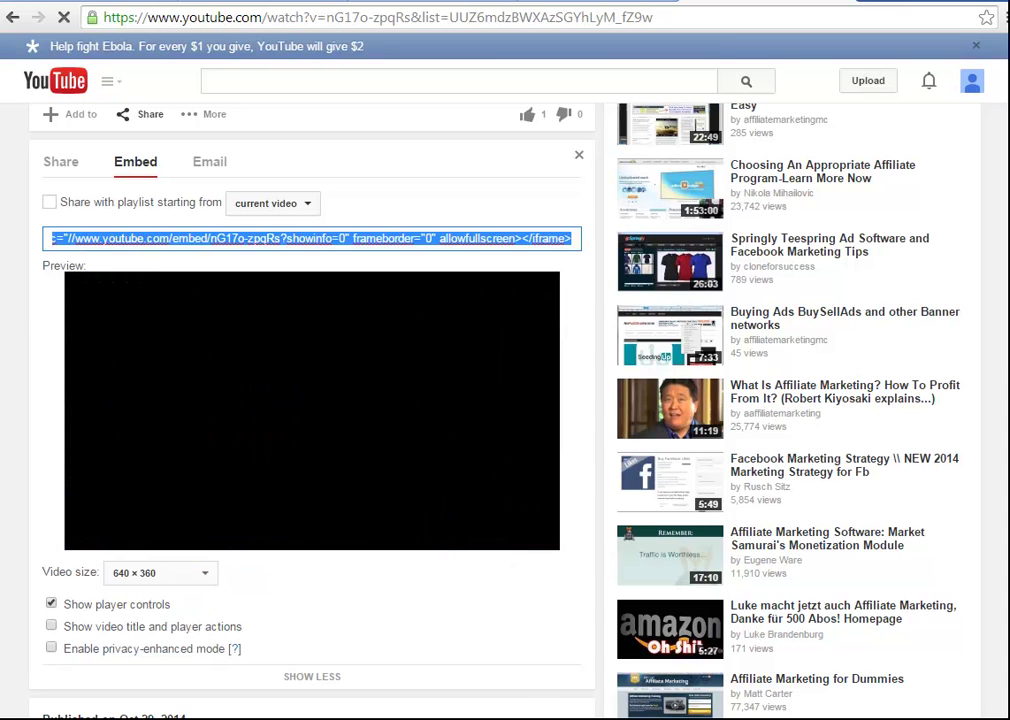
{"action": "left_click", "coordinate": [160, 573]}
{"action": "left_click", "coordinate": [160, 645]}
{"action": "left_click", "coordinate": [238, 573]}
{"action": "type", "text": "700"}
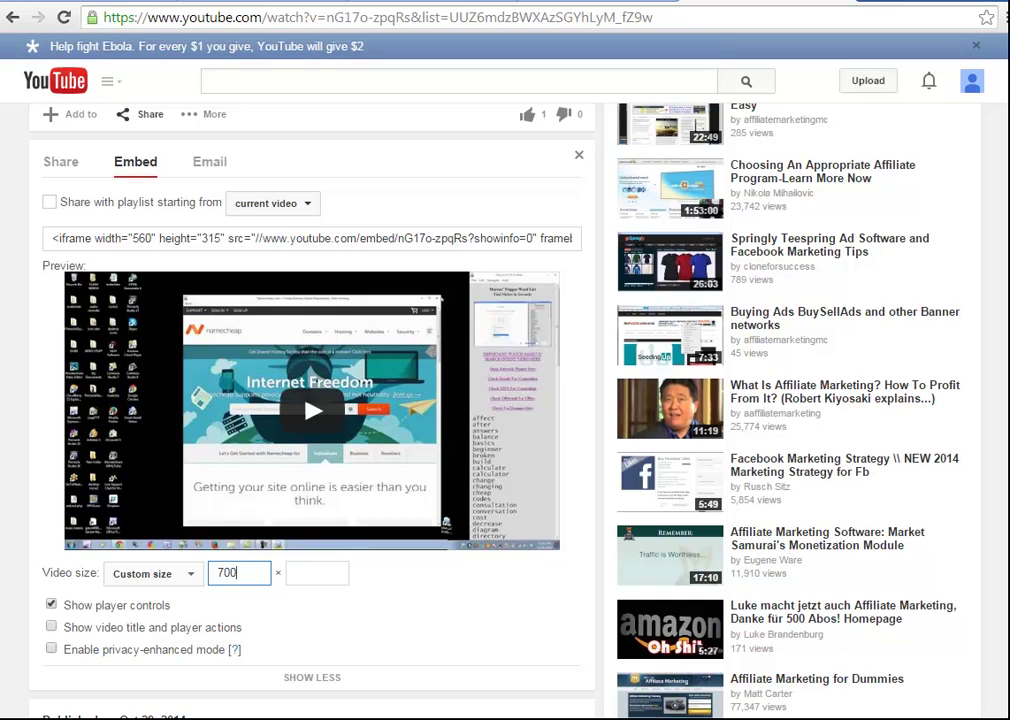
{"action": "key", "text": "Tab"}
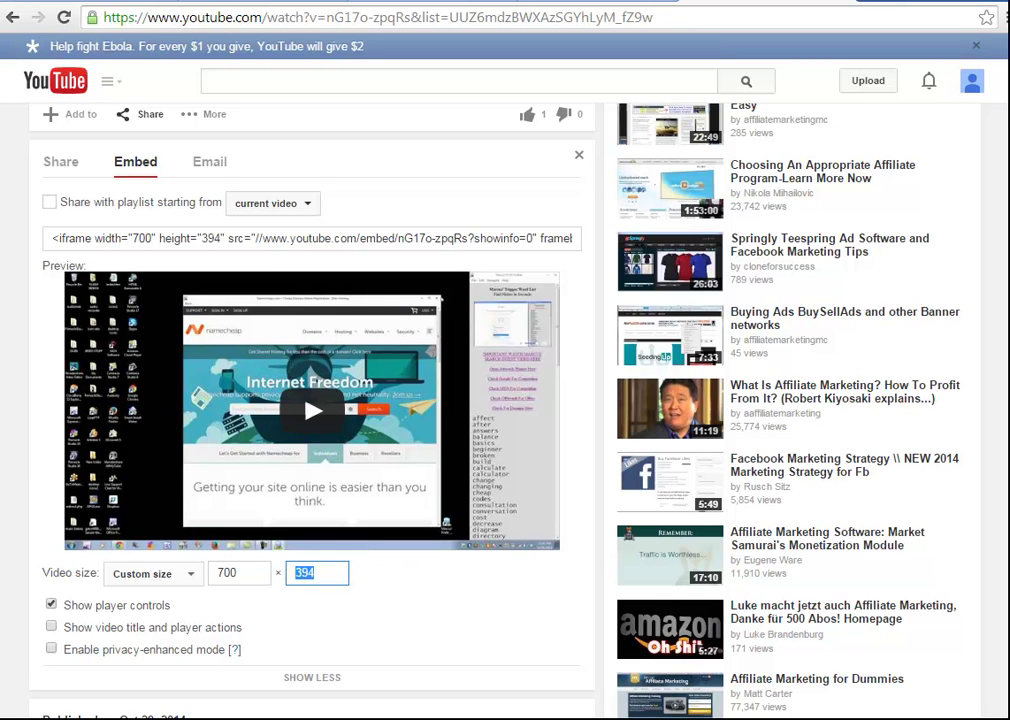
{"action": "scroll", "coordinate": [500, 400], "scroll_direction": "down", "scroll_amount": 1}
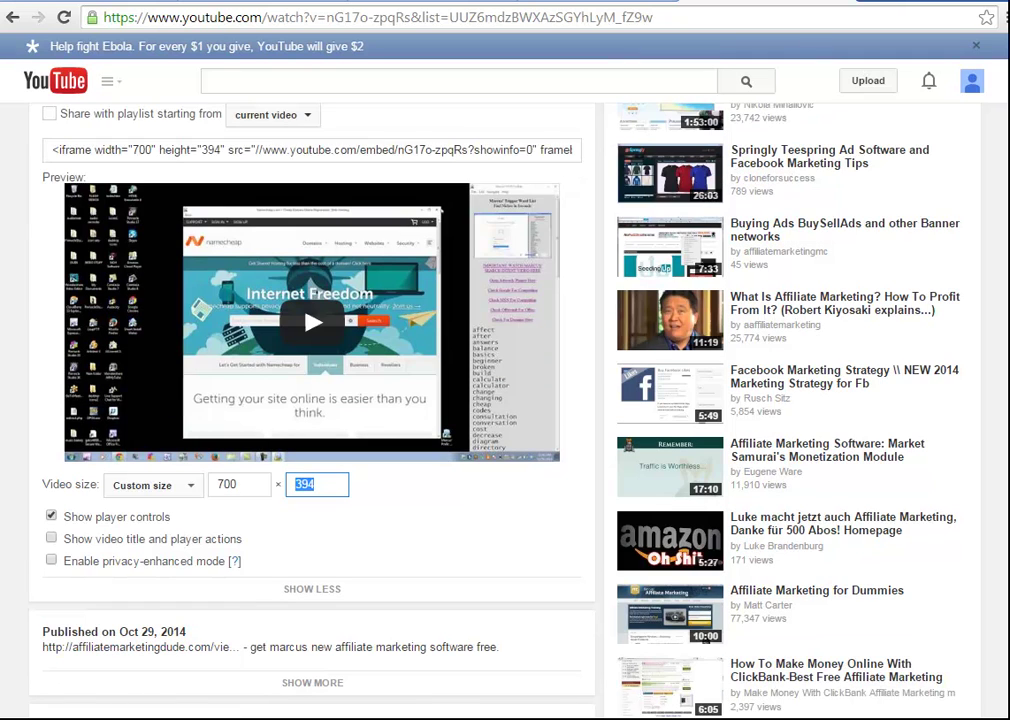
{"action": "left_click", "coordinate": [427, 150]}
{"action": "key", "text": "ctrl+a"}
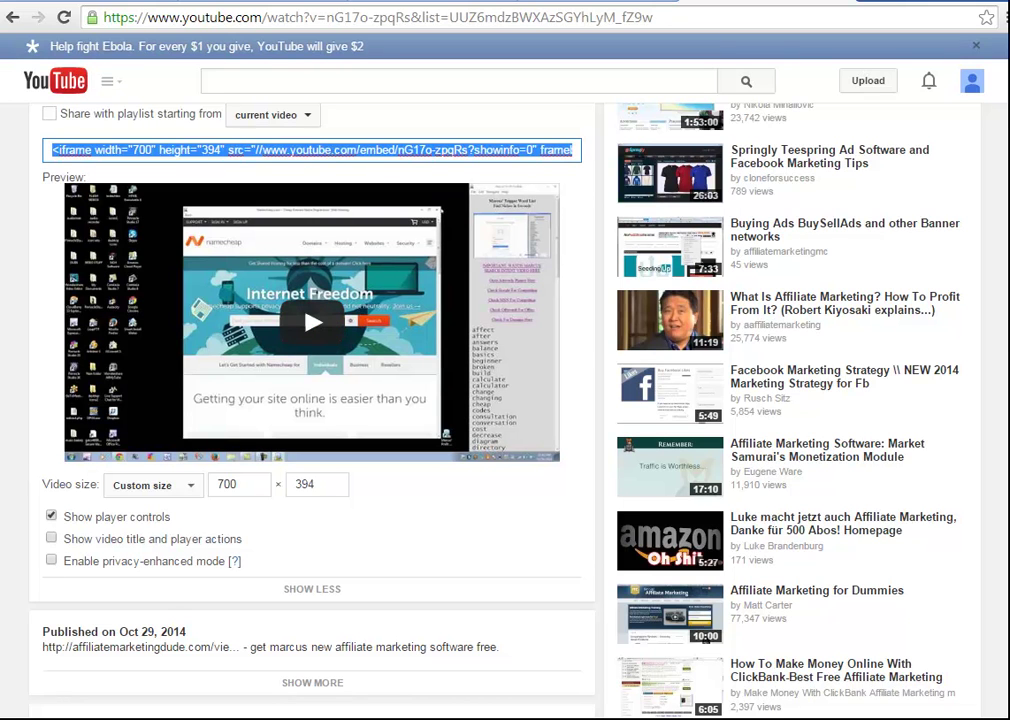
Step: Return to the WordPress page editor, paste the 700-wide iframe code as HTML into the Free Affiliate Marketing Software page and update it
{"action": "key", "text": "ctrl+Tab"}
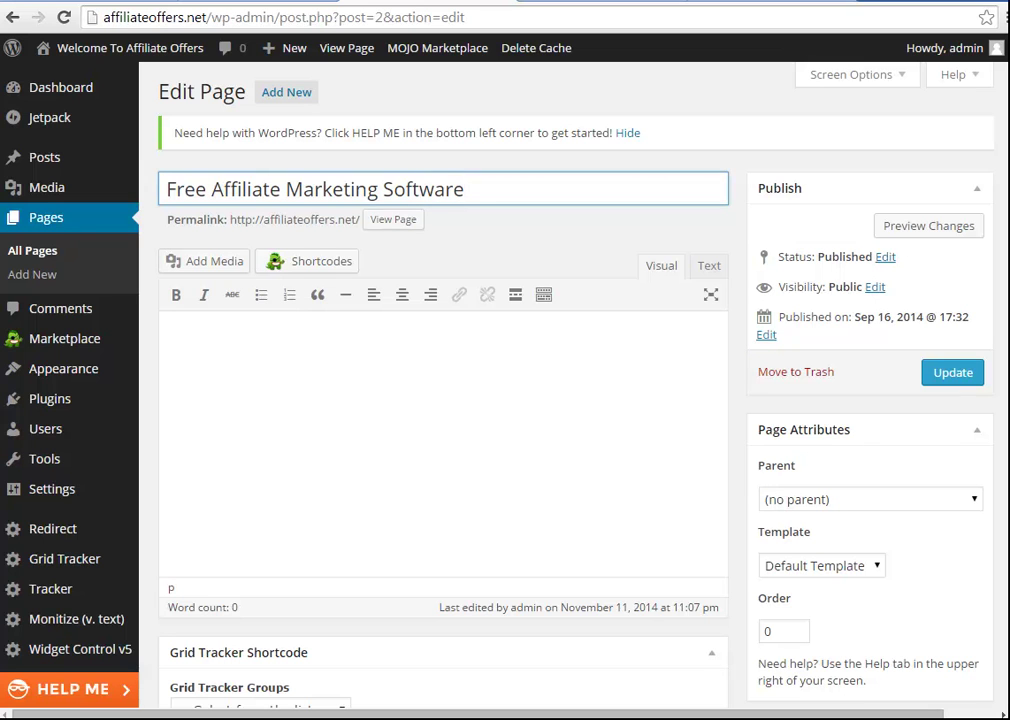
{"action": "left_click", "coordinate": [709, 265]}
{"action": "type", "text": "<iframe width=\"700\" height=\"394\" src=\"//www.youtube.com/embed/nG17o-zpqRs?showinfo=0\" frameborder=\"0\" allowfullscreen></iframe>"}
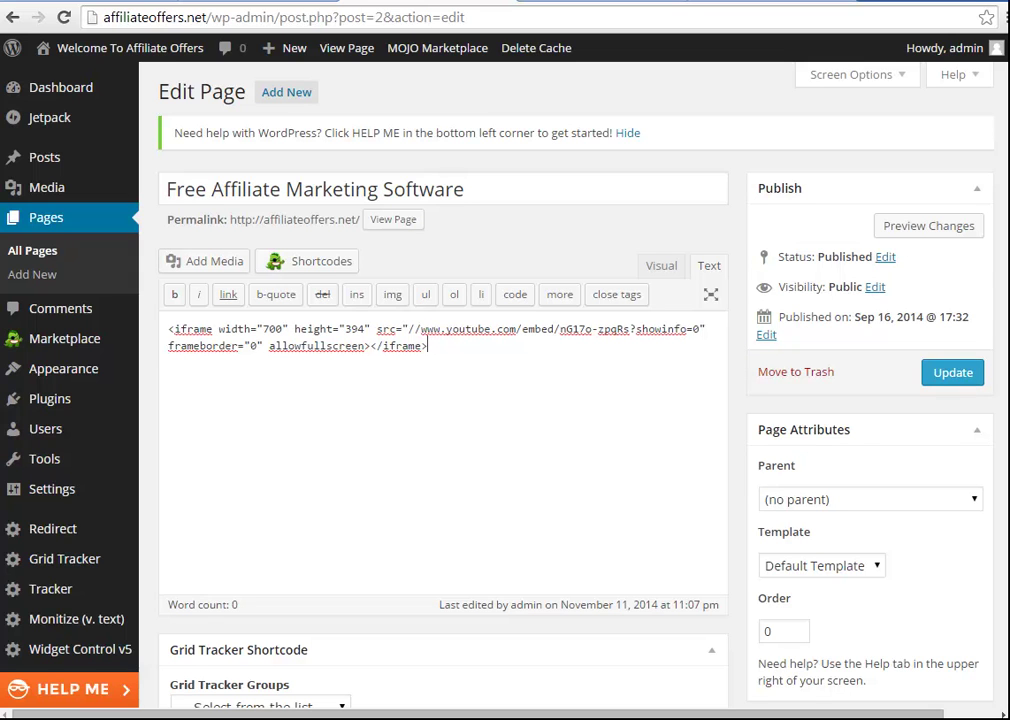
{"action": "left_click", "coordinate": [952, 372]}
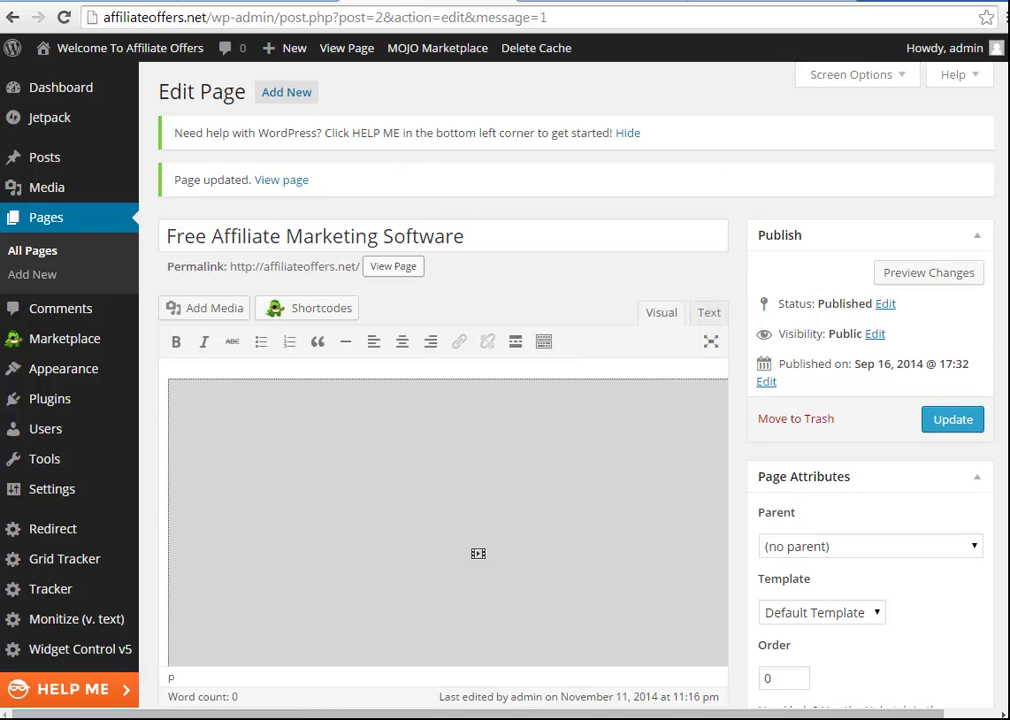
Step: Open the live Free Affiliate Marketing Software page in a separate tab and check how the video fits beside the sidebar
{"action": "right_click", "coordinate": [391, 268]}
{"action": "left_click", "coordinate": [459, 283]}
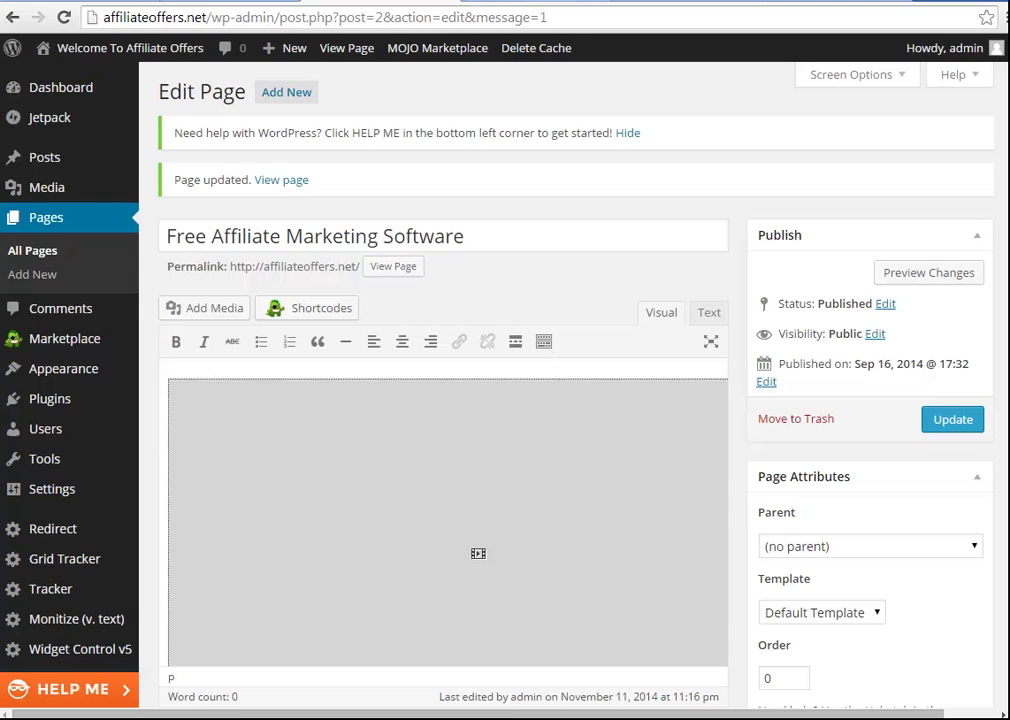
{"action": "left_click", "coordinate": [600, 2]}
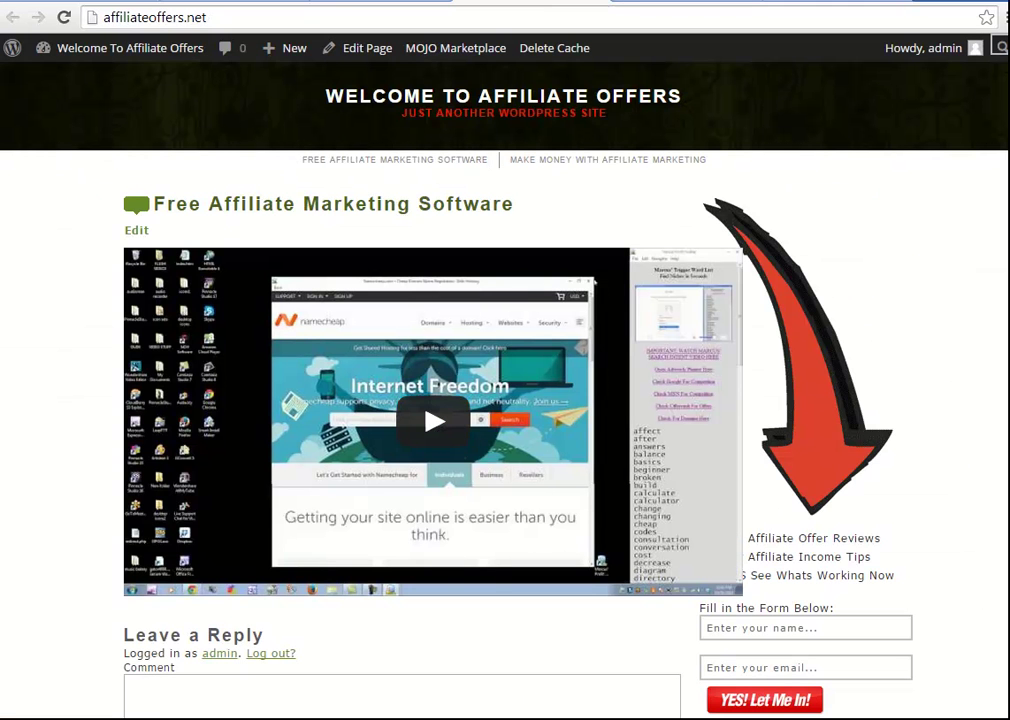
Step: Return to the YouTube video, set its embed size to 640 × 360 and copy the embed code
{"action": "left_click", "coordinate": [540, 2]}
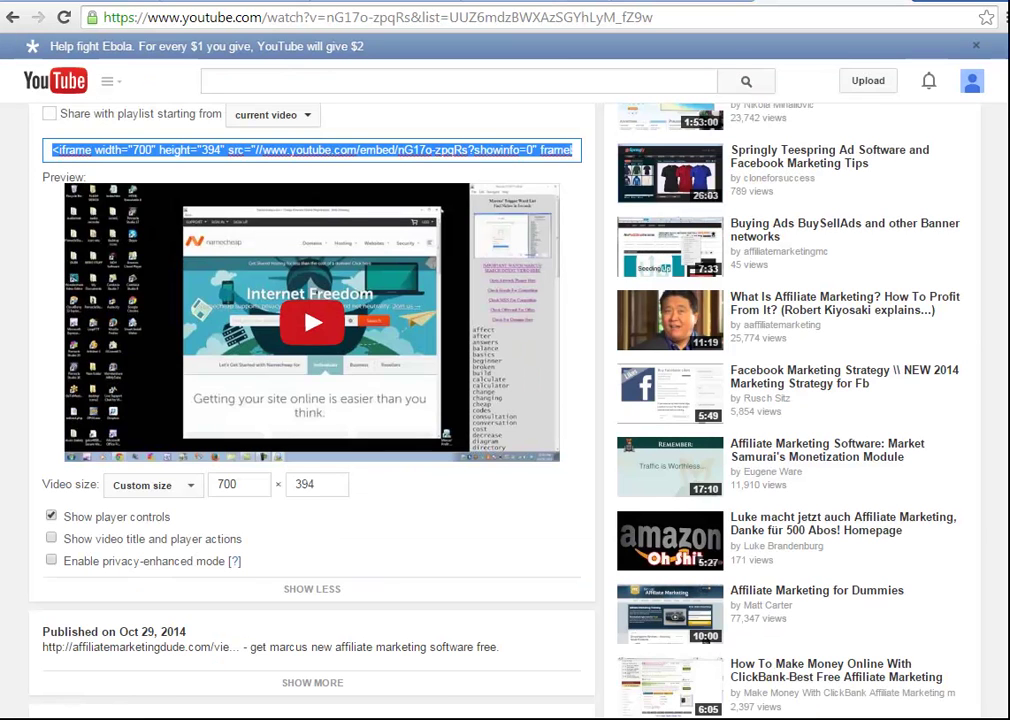
{"action": "left_click", "coordinate": [153, 485]}
{"action": "left_click", "coordinate": [150, 582]}
{"action": "right_click", "coordinate": [288, 149]}
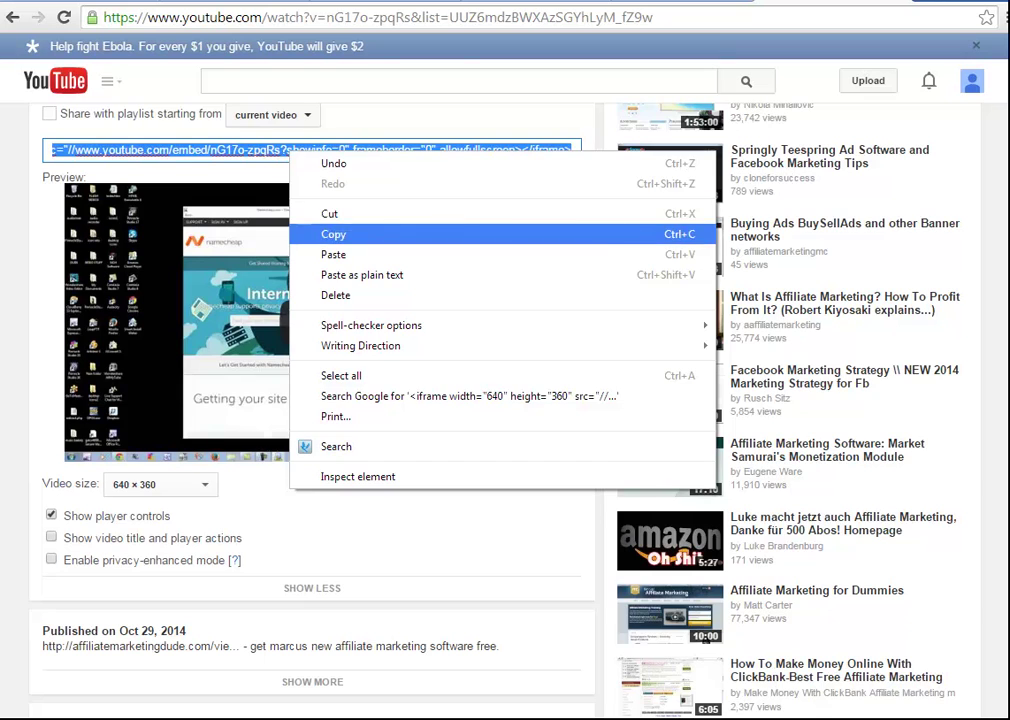
{"action": "left_click", "coordinate": [318, 230]}
Step: Replace the iframe code in the WordPress page's HTML with the copied 640 × 360 code and update the page
{"action": "left_click", "coordinate": [300, 1]}
{"action": "left_click", "coordinate": [709, 312]}
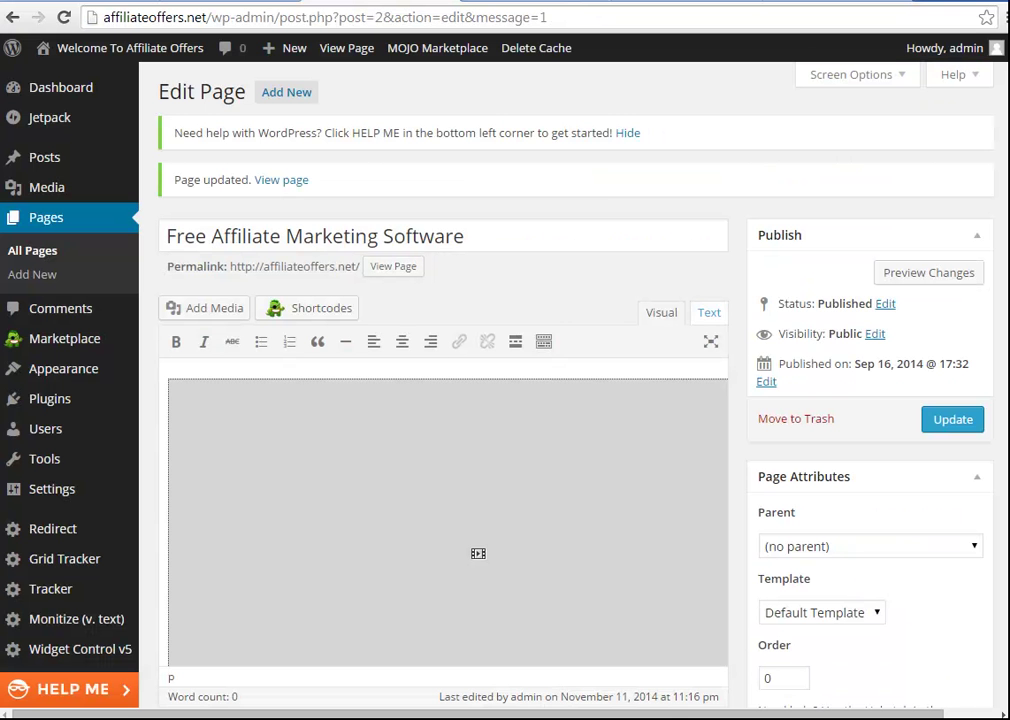
{"action": "key", "text": "ctrl+a"}
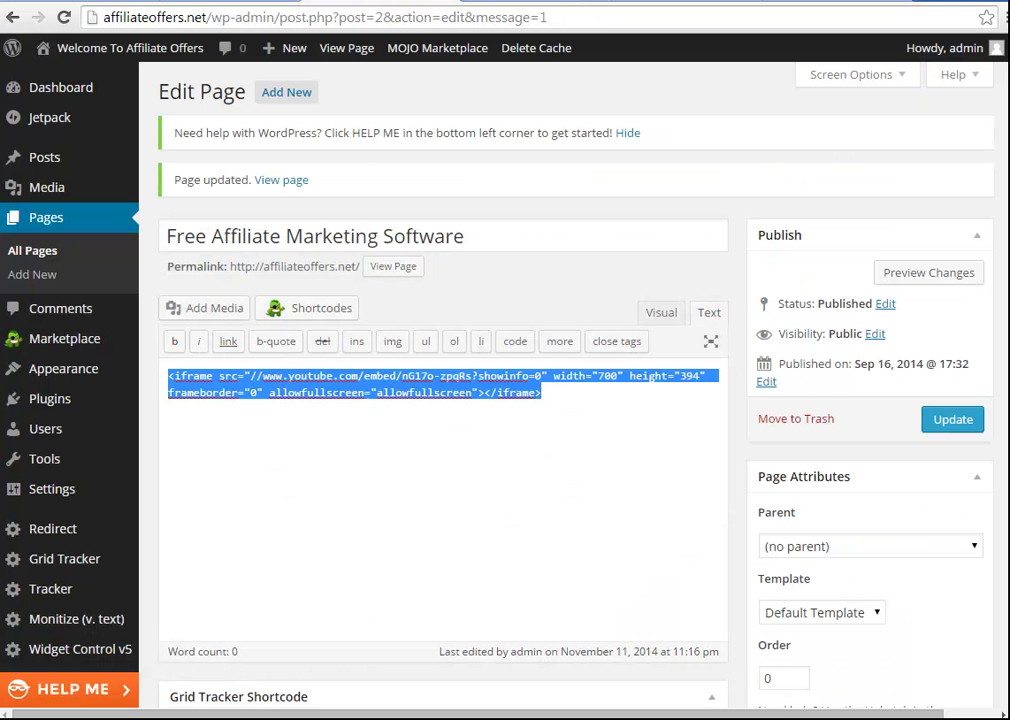
{"action": "key", "text": "ctrl+v"}
{"action": "left_click", "coordinate": [661, 312]}
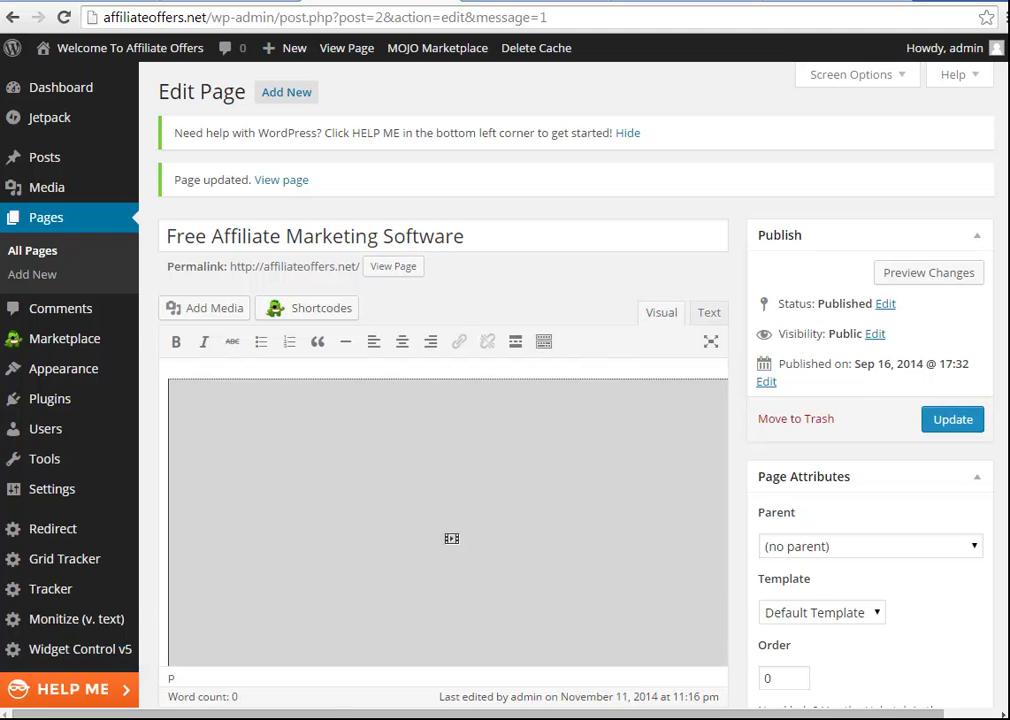
{"action": "left_click", "coordinate": [952, 419]}
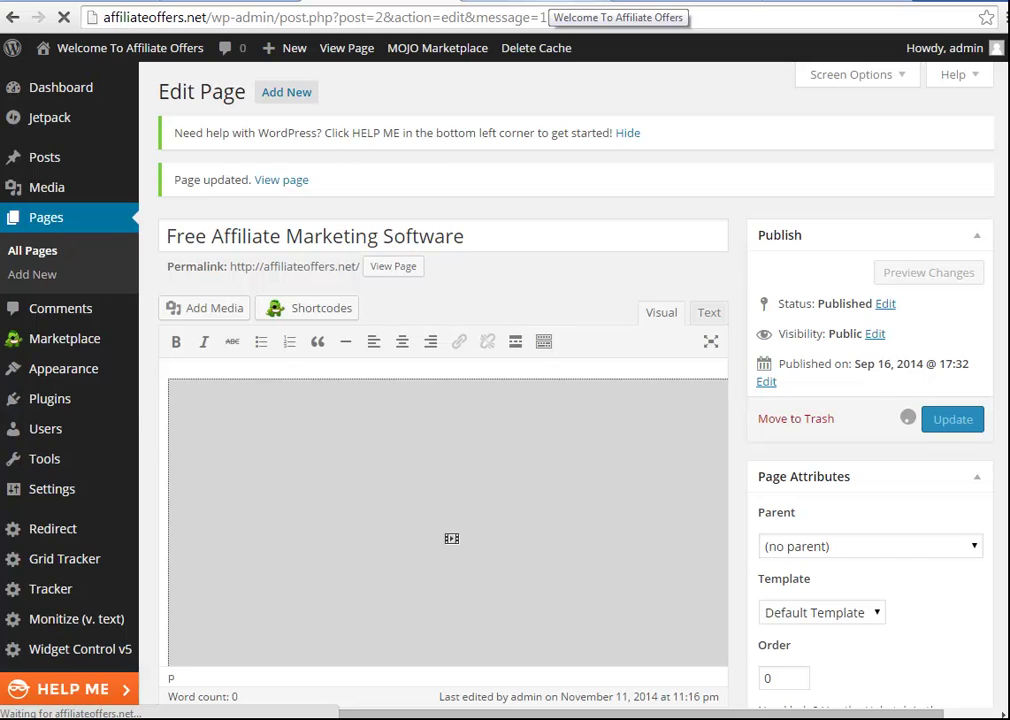
Step: Reload the live page and check the video's fit beside the opt-in sidebar down to the comment form
{"action": "left_click", "coordinate": [608, 5]}
{"action": "right_click", "coordinate": [866, 212]}
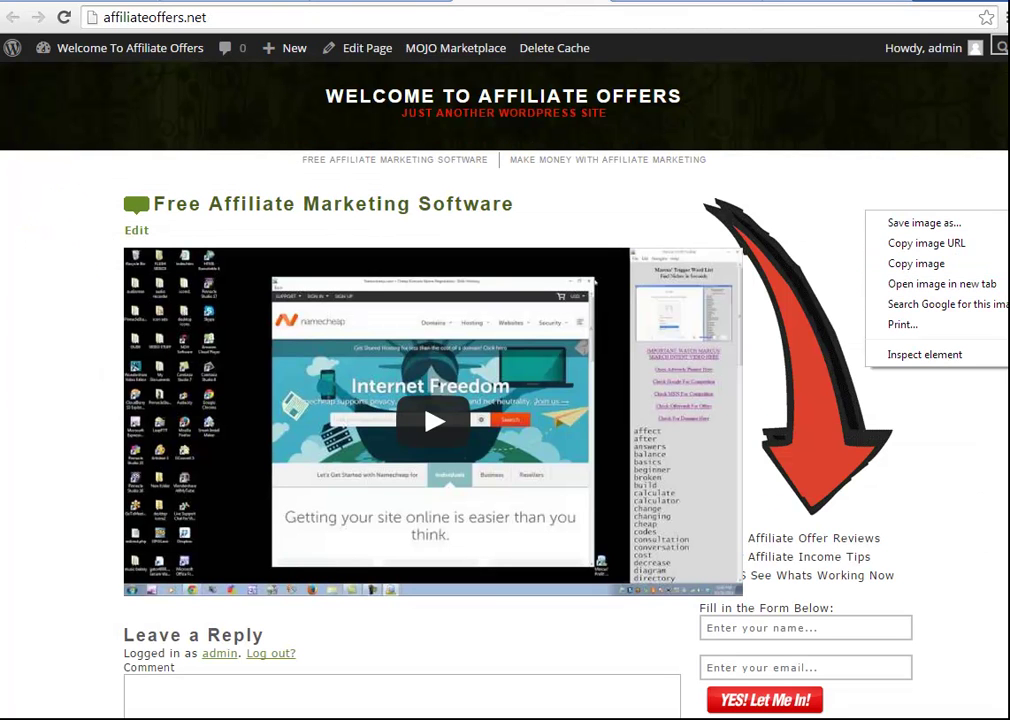
{"action": "right_click", "coordinate": [943, 380]}
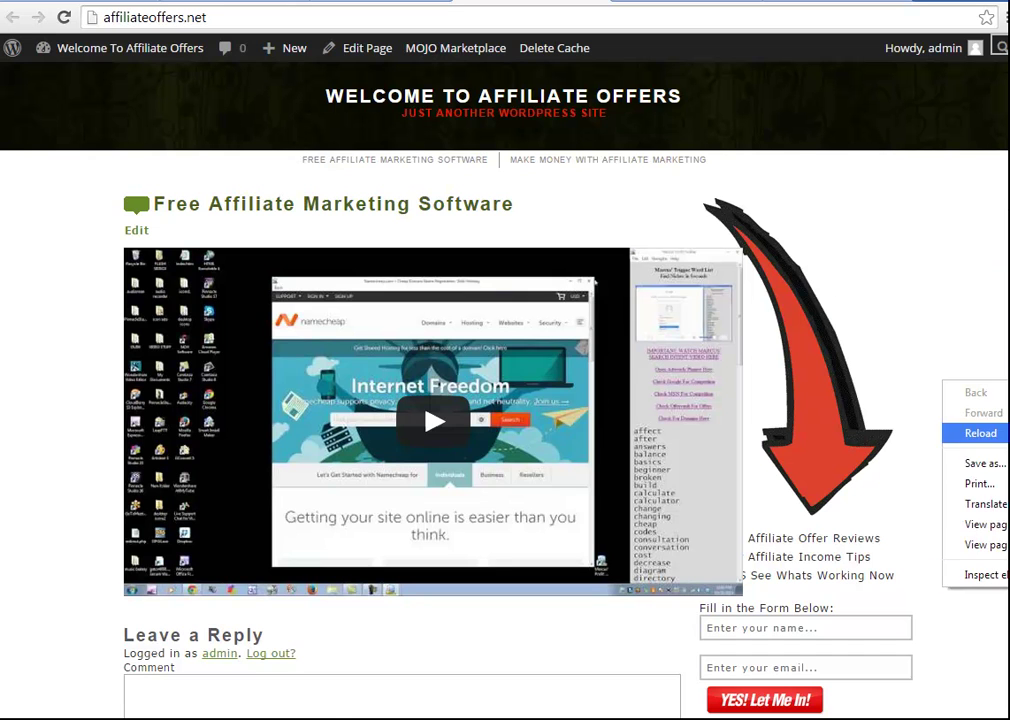
{"action": "left_click", "coordinate": [955, 431]}
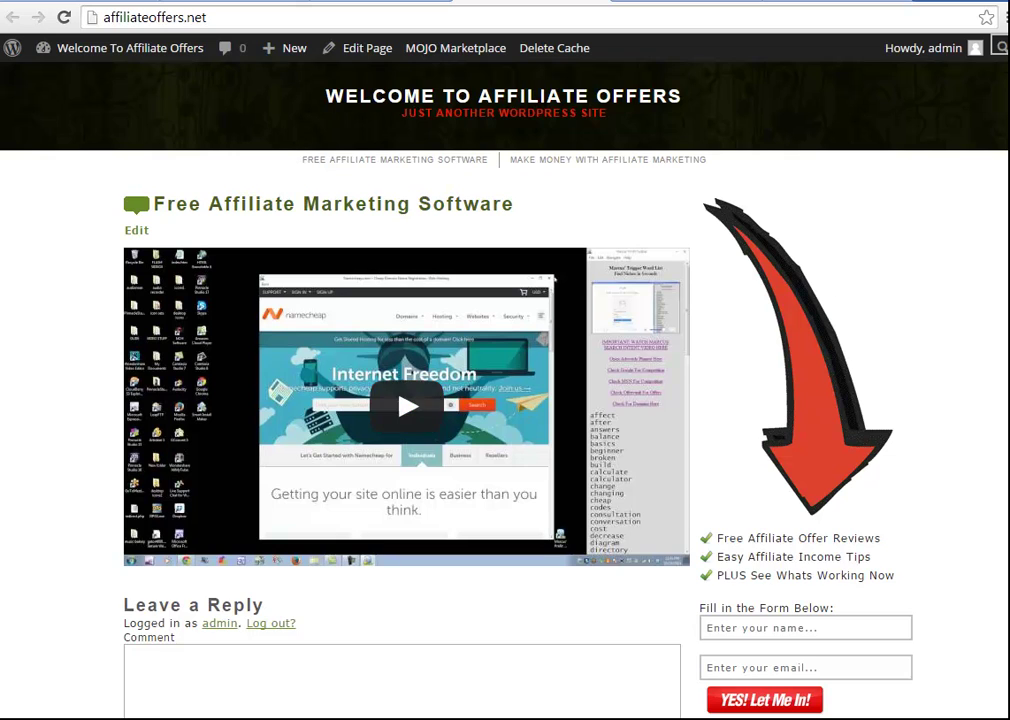
{"action": "scroll", "coordinate": [505, 400], "scroll_direction": "down", "scroll_amount": 1}
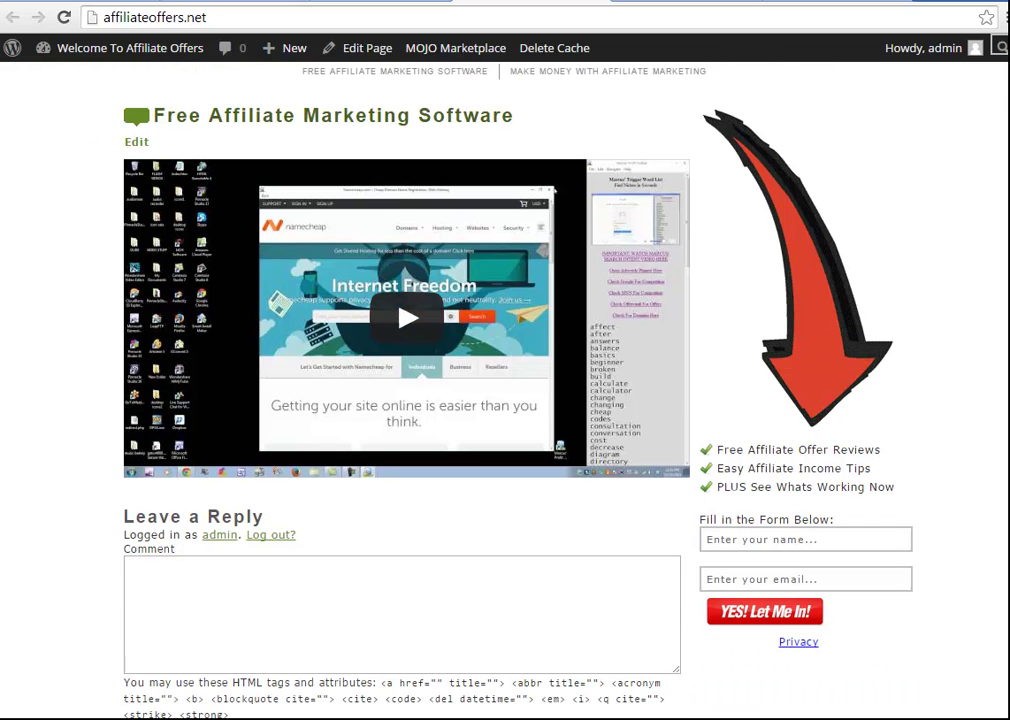
{"action": "scroll", "coordinate": [505, 400], "scroll_direction": "down", "scroll_amount": 1}
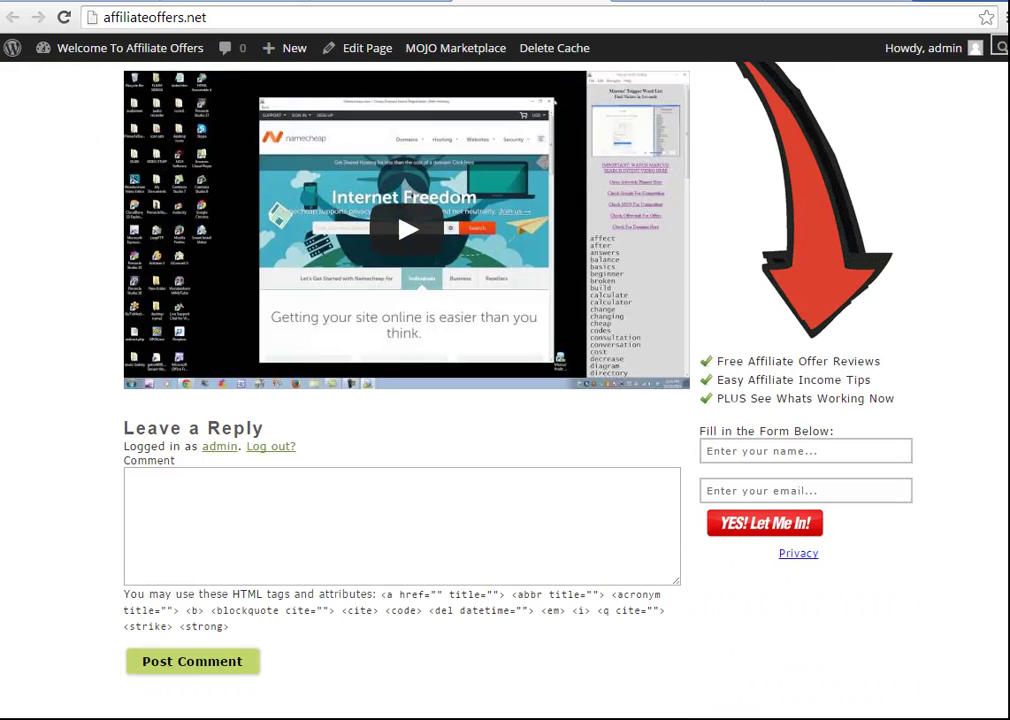
{"action": "scroll", "coordinate": [505, 400], "scroll_direction": "up", "scroll_amount": 2}
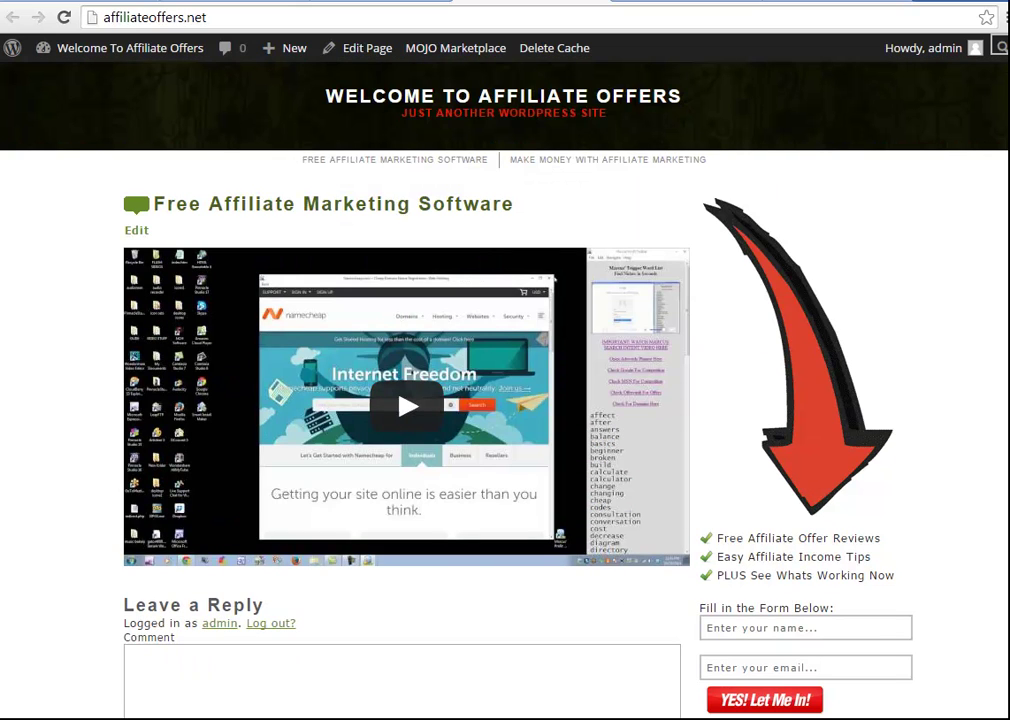
Step: Shrink the red arrow image in the Opt-in 1 widget's contents in Widget Control and save the widget
{"action": "left_click", "coordinate": [85, 1]}
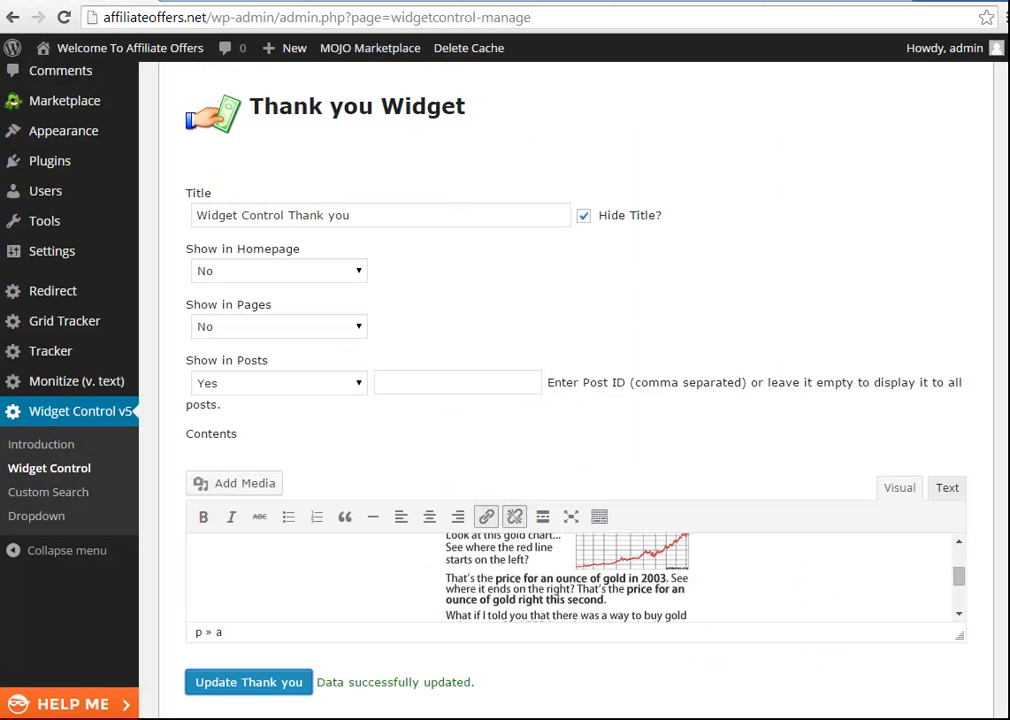
{"action": "scroll", "coordinate": [576, 391], "scroll_direction": "up", "scroll_amount": 2}
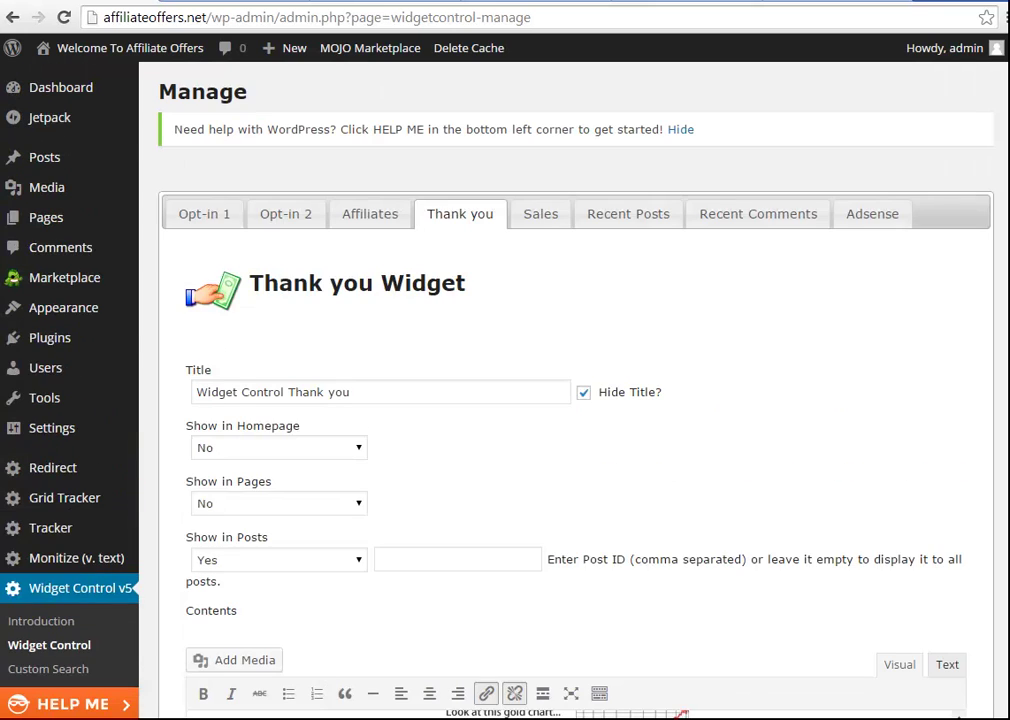
{"action": "left_click", "coordinate": [204, 214]}
{"action": "scroll", "coordinate": [576, 391], "scroll_direction": "down", "scroll_amount": 3}
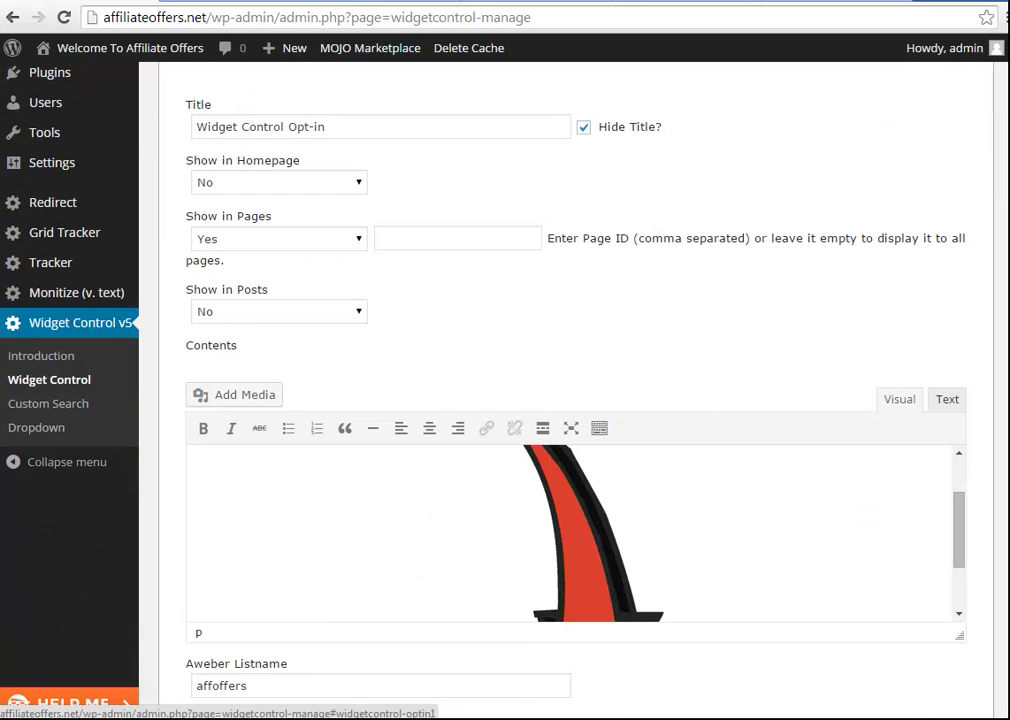
{"action": "left_click", "coordinate": [580, 540]}
{"action": "scroll", "coordinate": [476, 548], "scroll_direction": "up", "scroll_amount": 1}
{"action": "left_click_drag", "start_coordinate": [473, 545], "coordinate": [572, 633]}
{"action": "scroll", "coordinate": [576, 400], "scroll_direction": "down", "scroll_amount": 5}
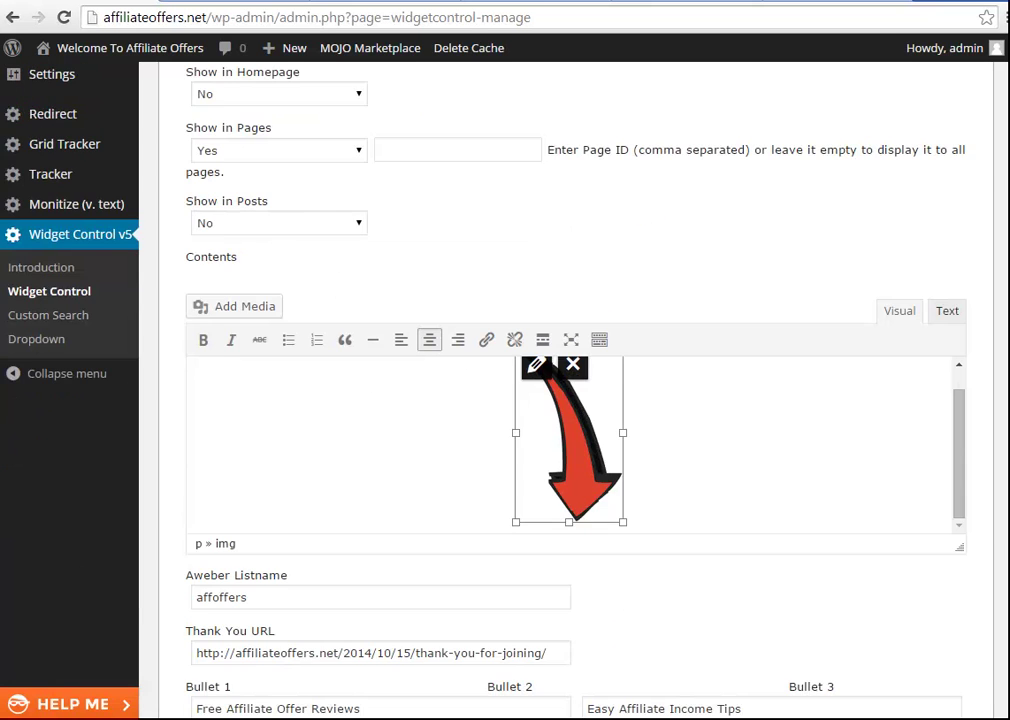
{"action": "scroll", "coordinate": [576, 400], "scroll_direction": "down", "scroll_amount": 3}
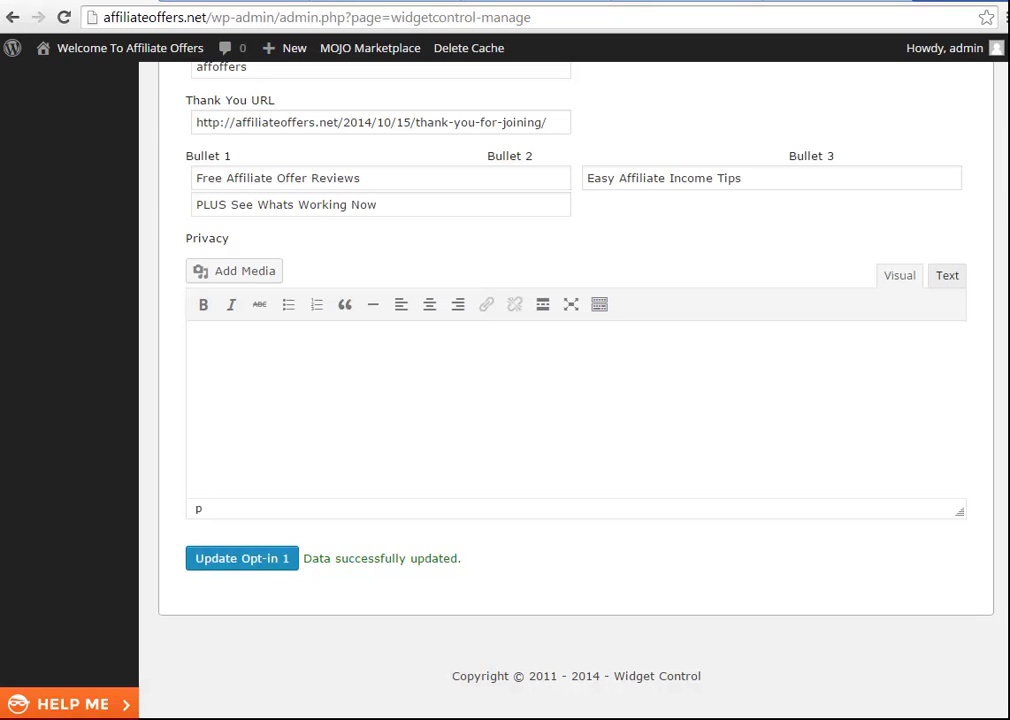
{"action": "left_click", "coordinate": [241, 558]}
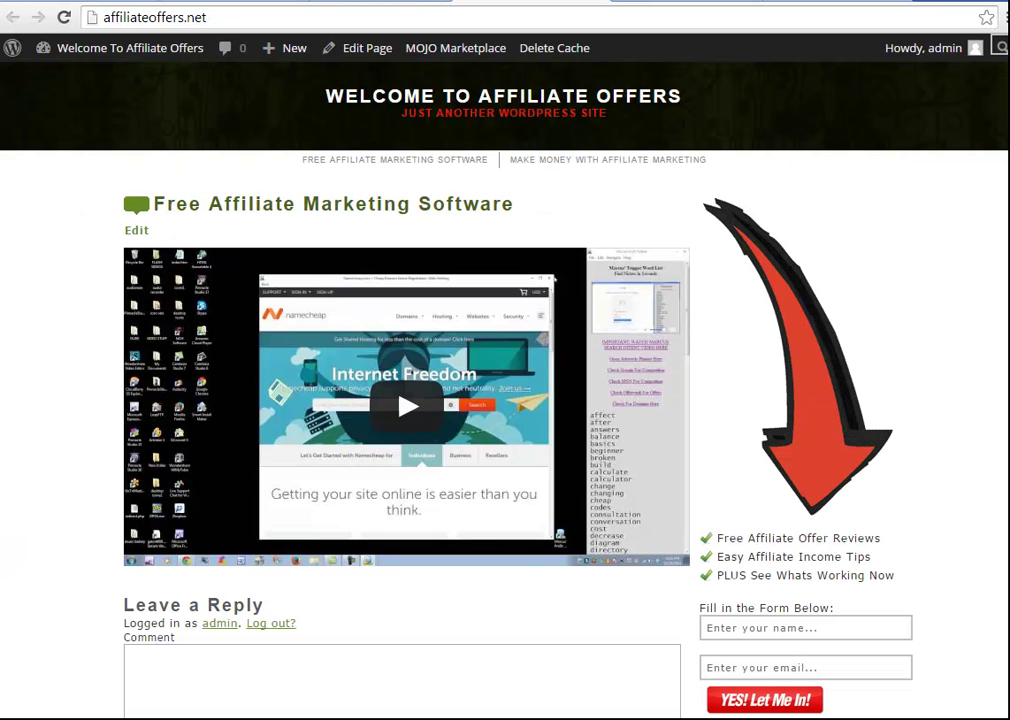
Step: Reload the live page to check the resized arrow above the opt-in form, including the area further down
{"action": "right_click", "coordinate": [905, 256]}
{"action": "left_click", "coordinate": [935, 304]}
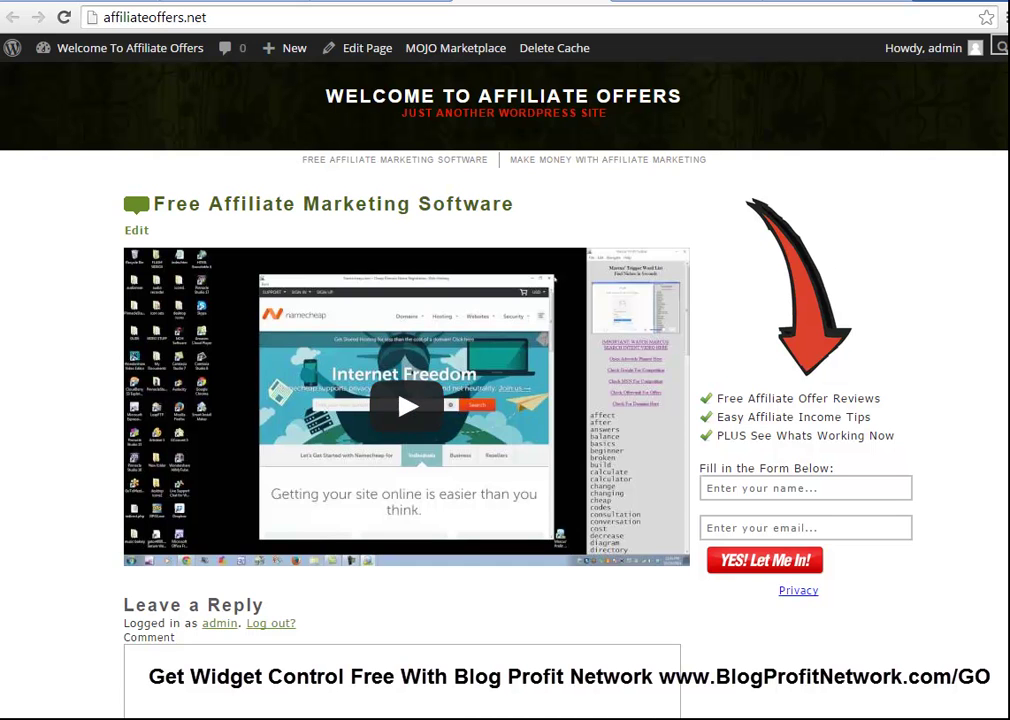
{"action": "scroll", "coordinate": [505, 400], "scroll_direction": "down", "scroll_amount": 2}
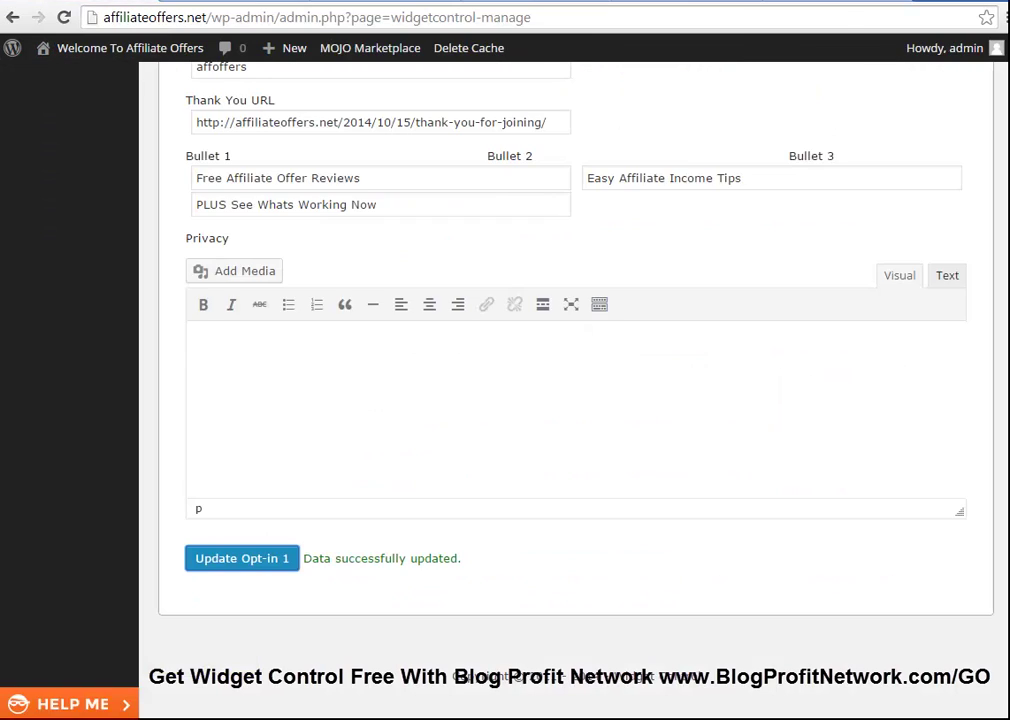
Step: Open the blackred theme's Page Template (page.php) in the WordPress theme editor
{"action": "scroll", "coordinate": [575, 400], "scroll_direction": "up", "scroll_amount": 9}
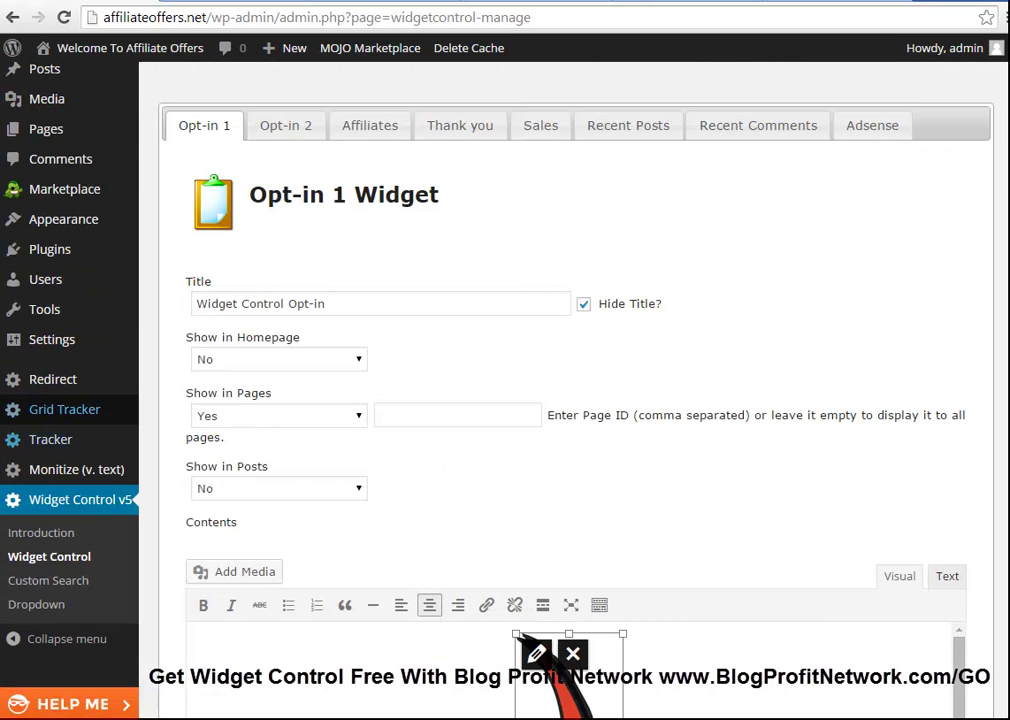
{"action": "mouse_move", "coordinate": [51, 339]}
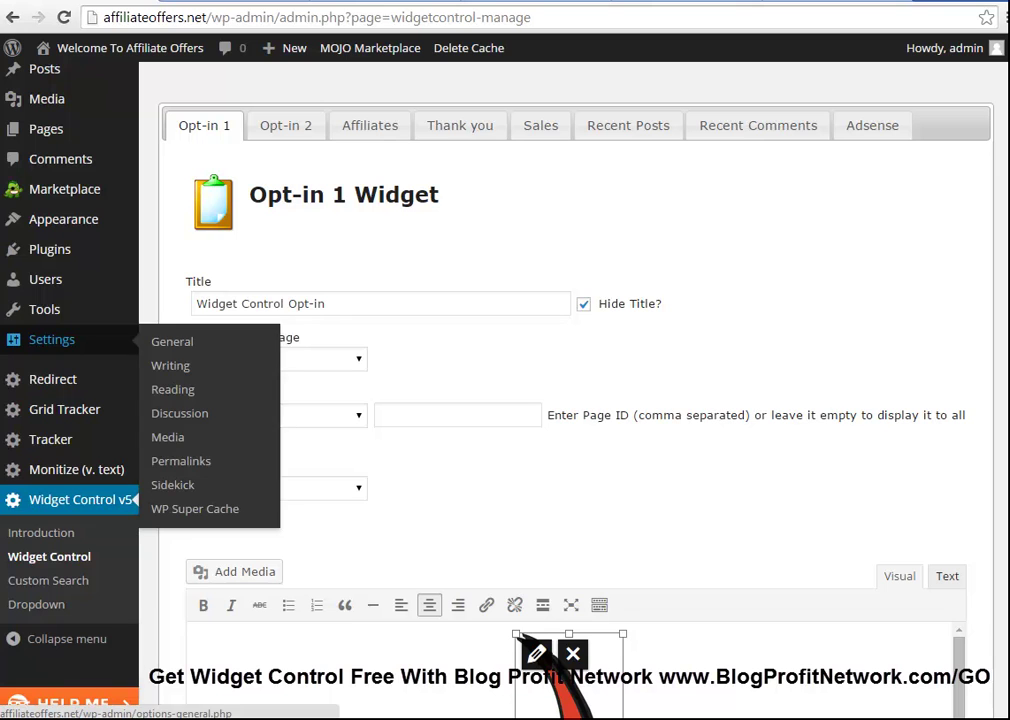
{"action": "mouse_move", "coordinate": [63, 219]}
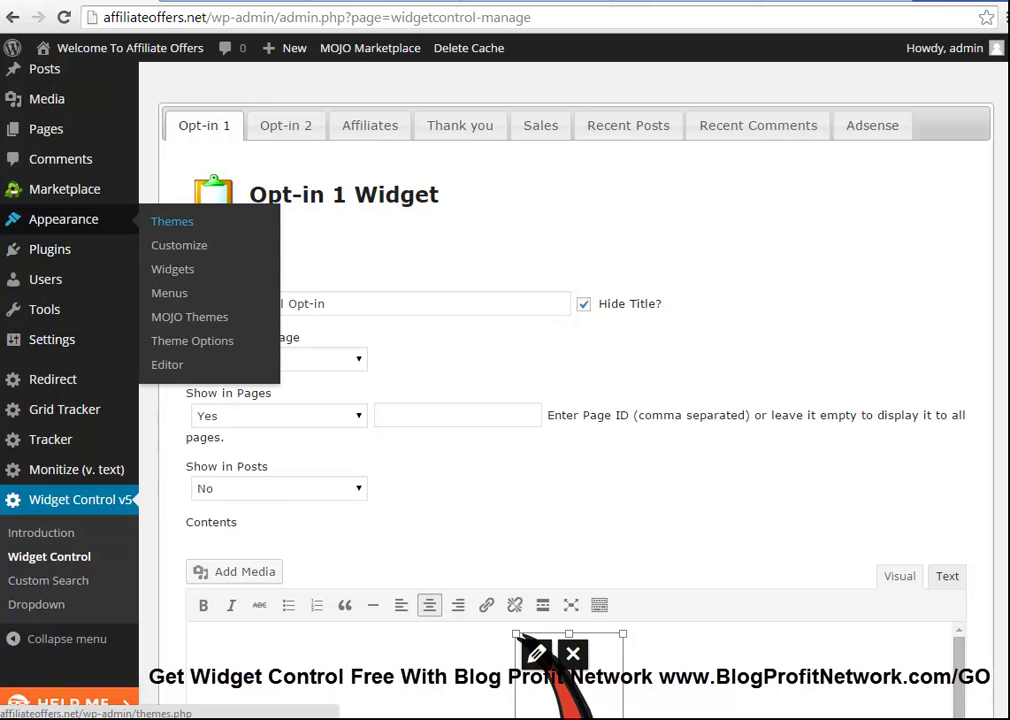
{"action": "left_click", "coordinate": [172, 221]}
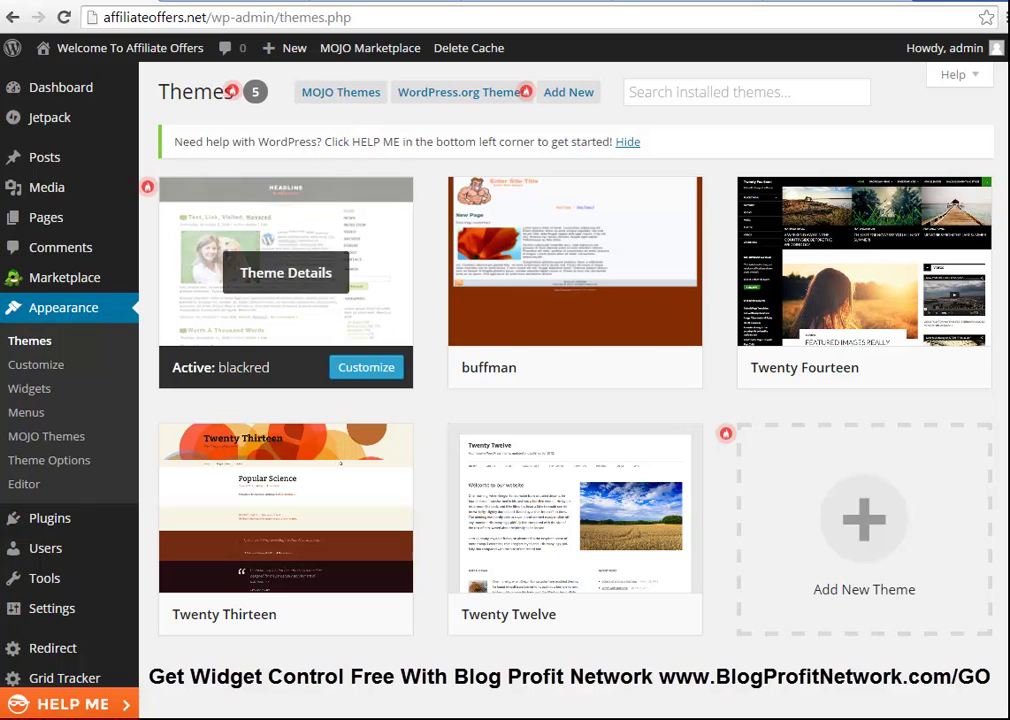
{"action": "left_click", "coordinate": [24, 484]}
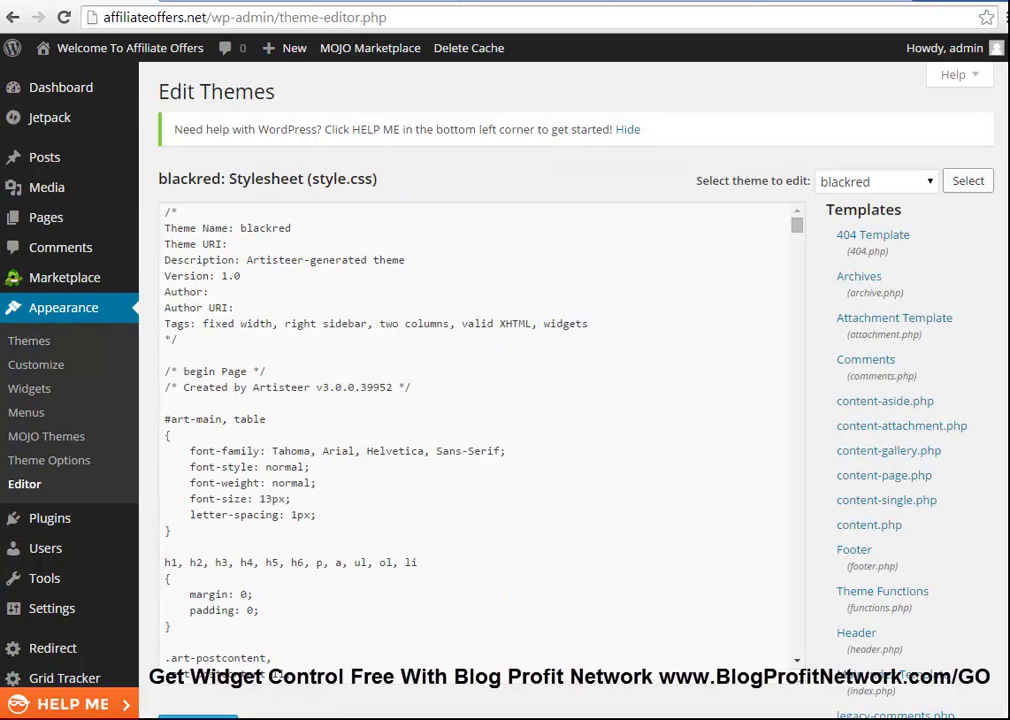
{"action": "scroll", "coordinate": [865, 275], "scroll_direction": "down", "scroll_amount": 1}
{"action": "scroll", "coordinate": [865, 275], "scroll_direction": "down", "scroll_amount": 4}
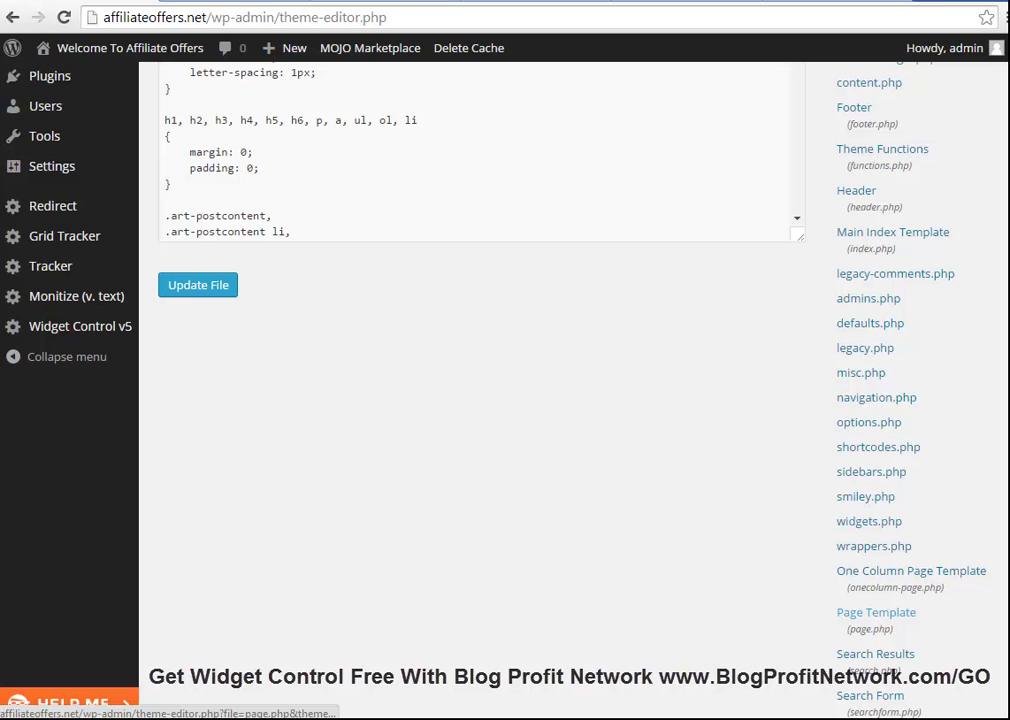
{"action": "left_click", "coordinate": [876, 612]}
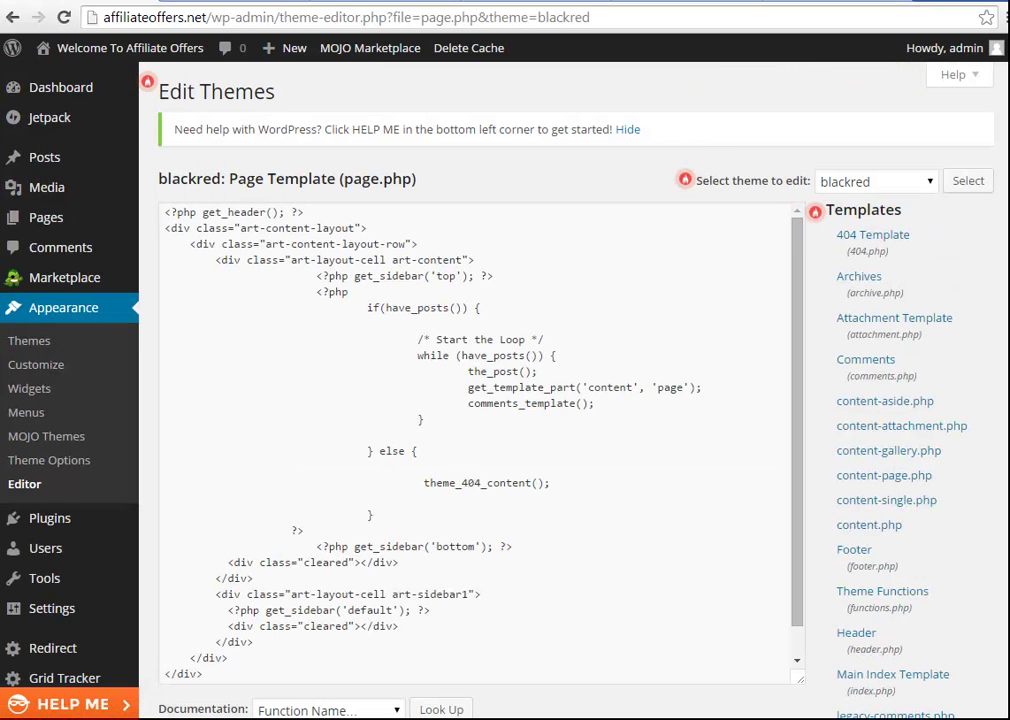
Step: Delete the comments_template(); call from the loop in page.php and update the file
{"action": "left_click_drag", "start_coordinate": [594, 403], "coordinate": [468, 403]}
{"action": "key", "text": "Delete"}
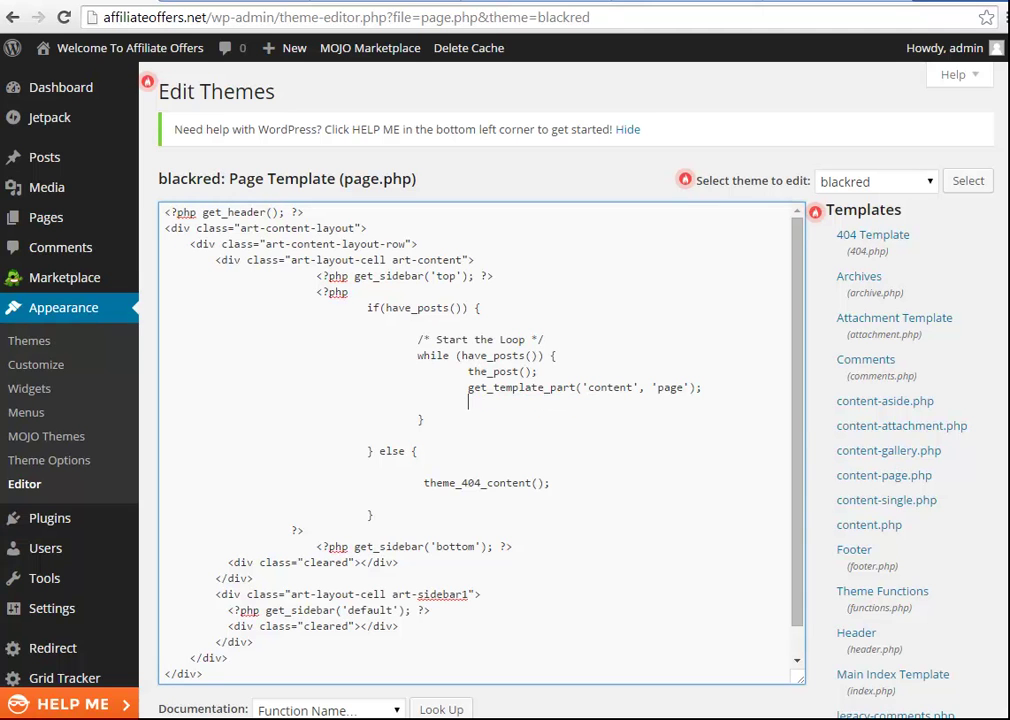
{"action": "scroll", "coordinate": [480, 440], "scroll_direction": "down", "scroll_amount": 3}
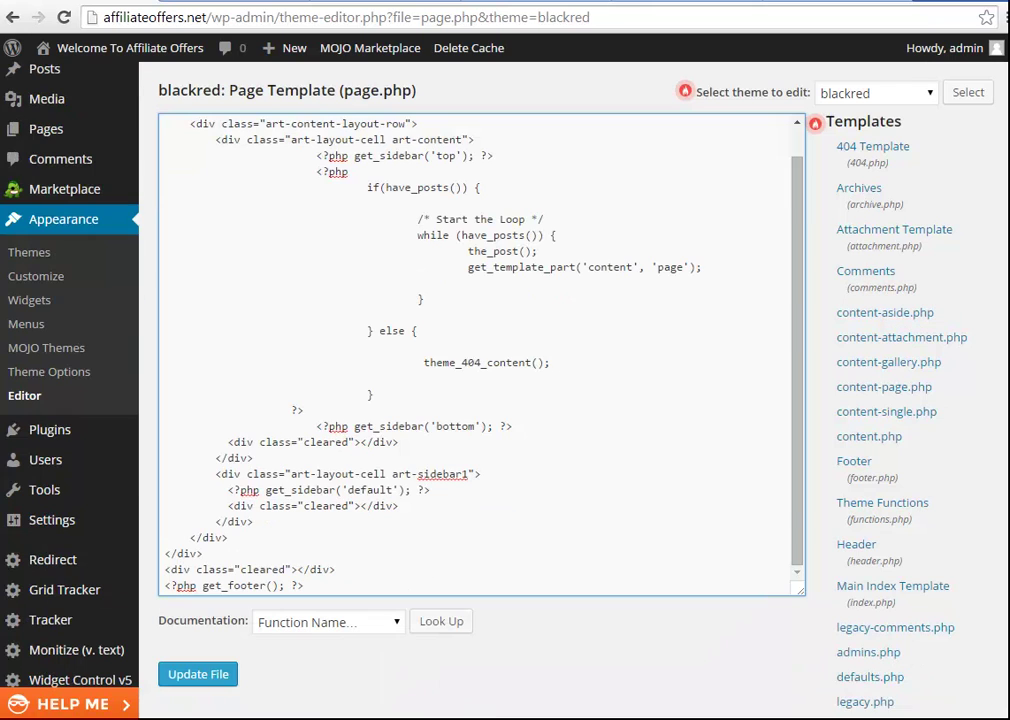
{"action": "left_click", "coordinate": [198, 674]}
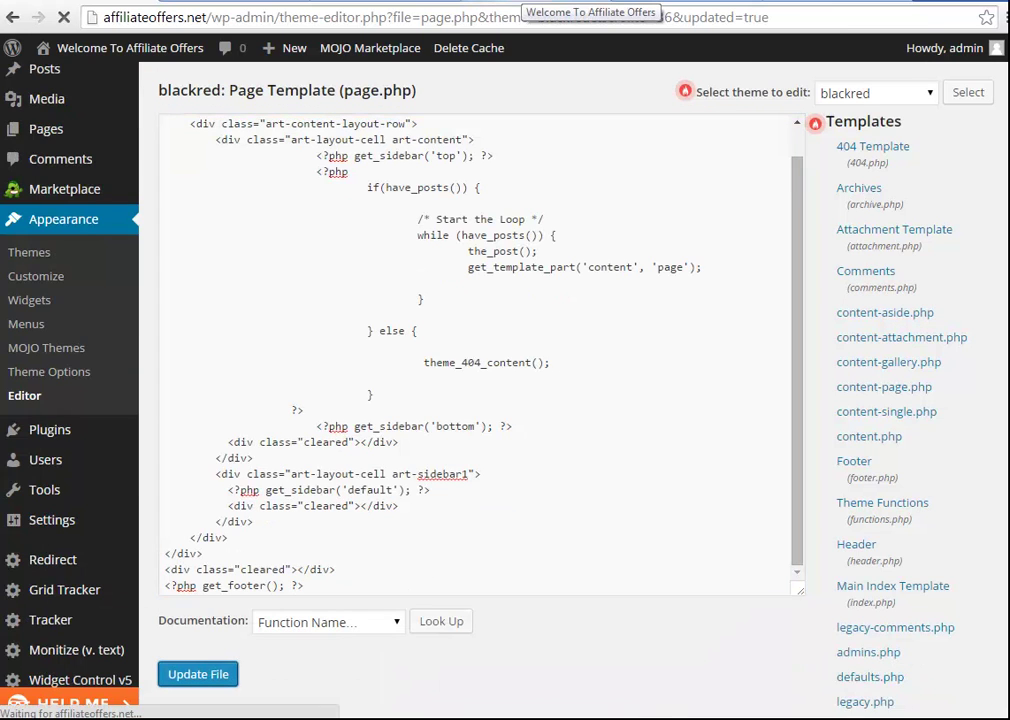
Step: Reload the live Free Affiliate Marketing Software page to check the area below the video for a comment form
{"action": "left_click", "coordinate": [560, 1]}
{"action": "right_click", "coordinate": [820, 361]}
{"action": "left_click", "coordinate": [858, 412]}
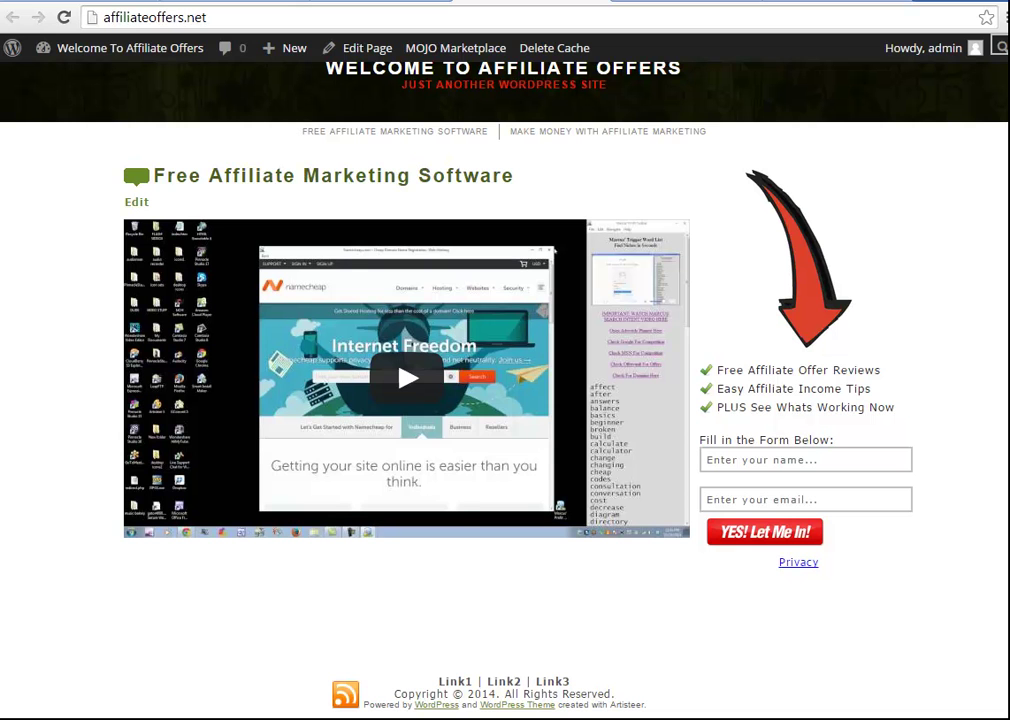
Step: Return to the WordPress admin and open the Recent Posts widget settings in Widget Control
{"action": "left_click", "coordinate": [68, 1]}
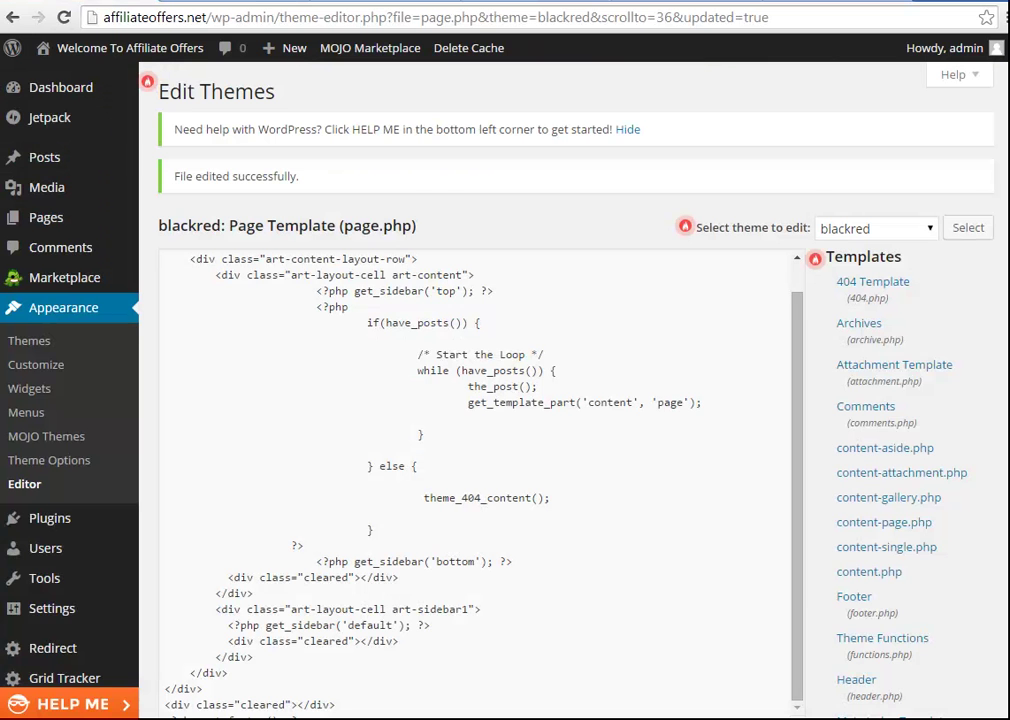
{"action": "scroll", "coordinate": [100, 400], "scroll_direction": "down", "scroll_amount": 2}
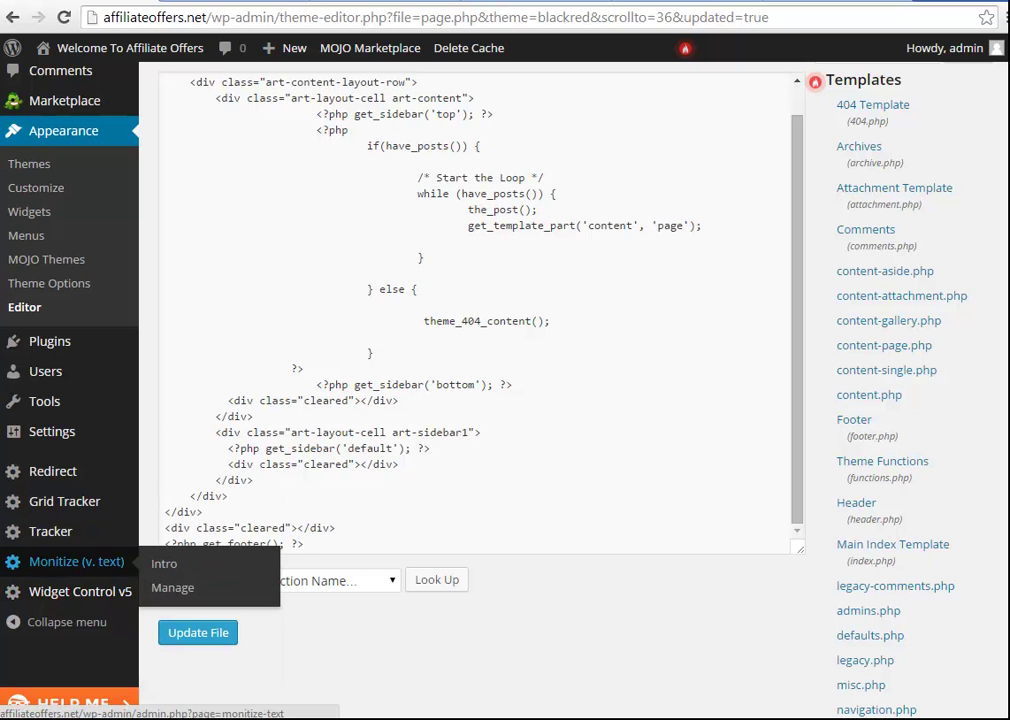
{"action": "mouse_move", "coordinate": [70, 591]}
{"action": "left_click", "coordinate": [191, 617]}
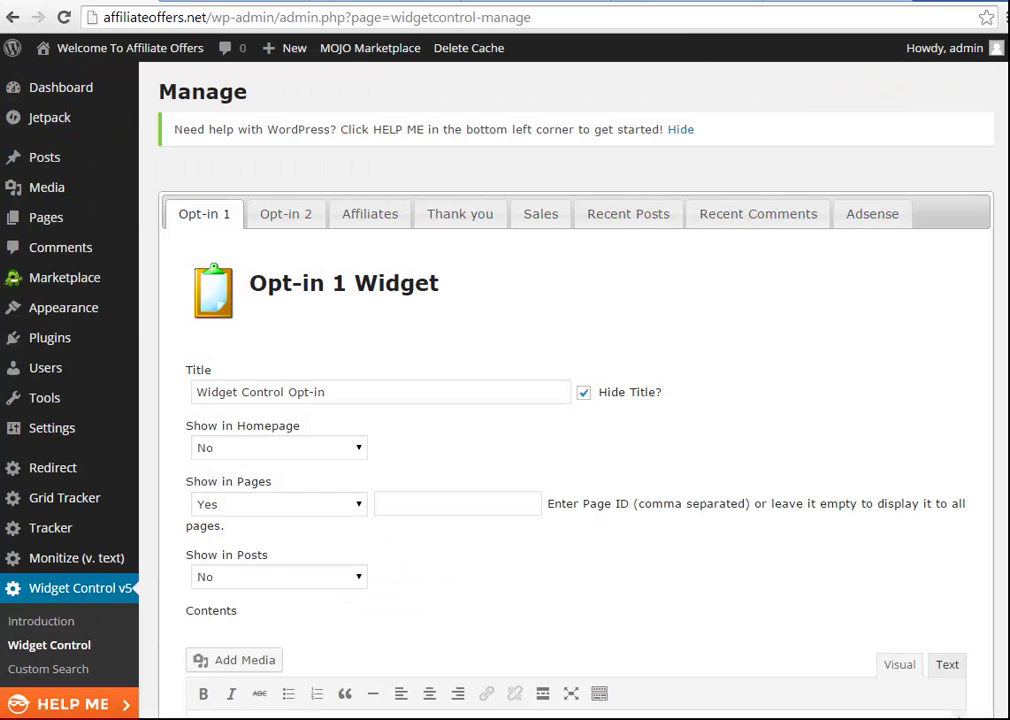
{"action": "left_click", "coordinate": [628, 214]}
{"action": "left_click", "coordinate": [757, 214]}
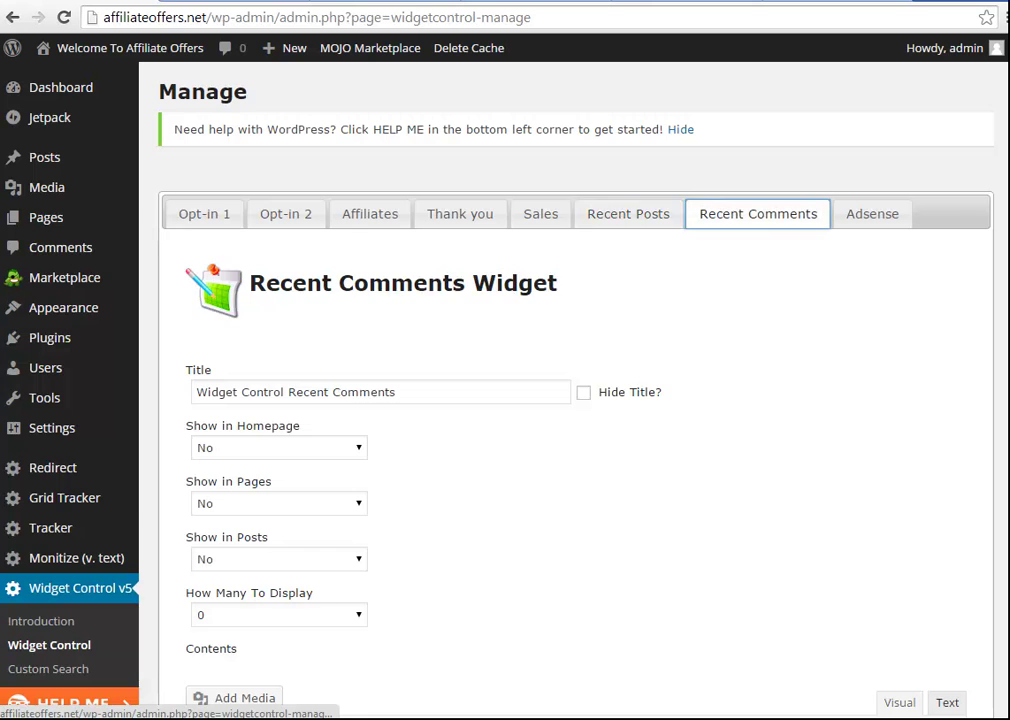
{"action": "left_click", "coordinate": [628, 214]}
{"action": "scroll", "coordinate": [575, 400], "scroll_direction": "down", "scroll_amount": 1}
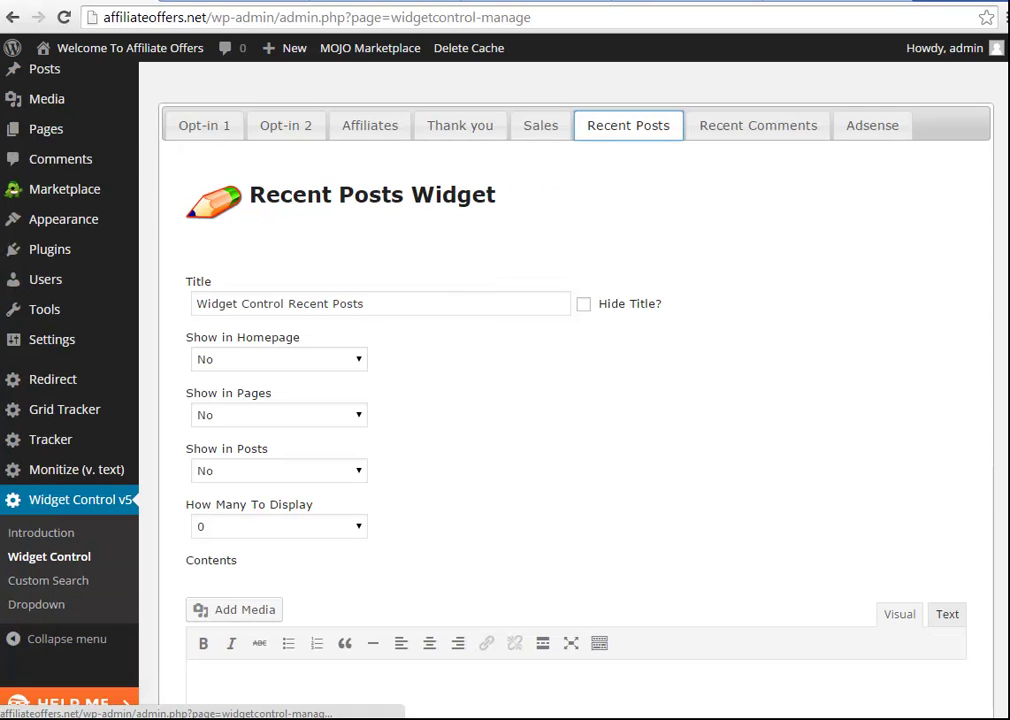
{"action": "scroll", "coordinate": [575, 400], "scroll_direction": "down", "scroll_amount": 1}
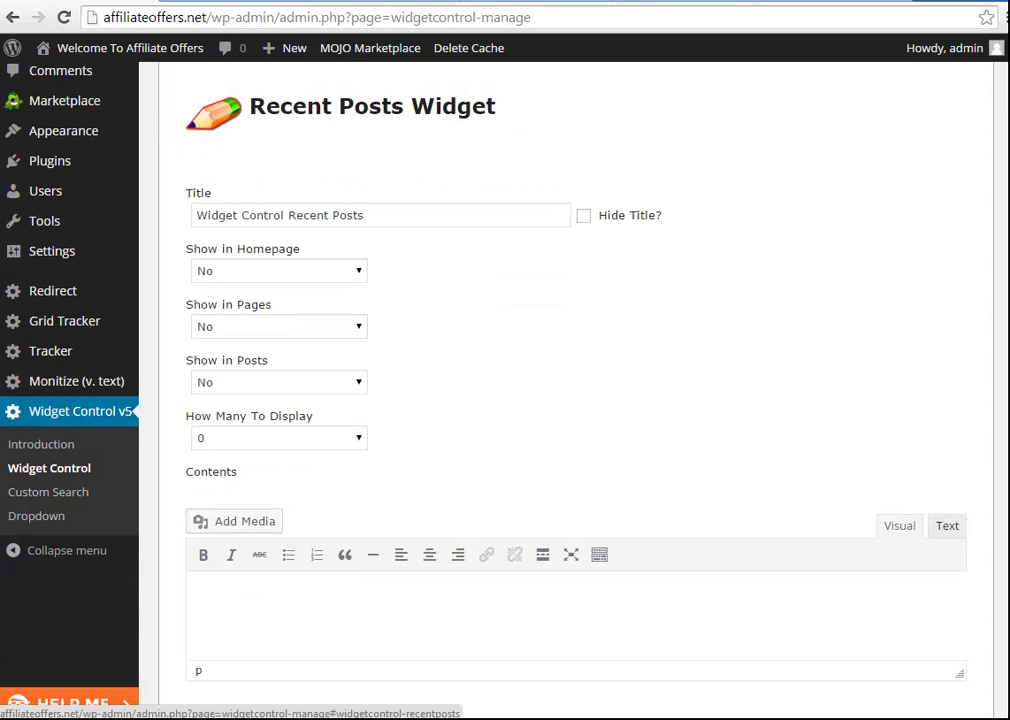
Step: Replace the Recent Posts widget's title with "Cool Free Content"
{"action": "triple_click", "coordinate": [300, 215]}
{"action": "mouse_move", "coordinate": [50, 161]}
{"action": "key", "text": "BackSpace"}
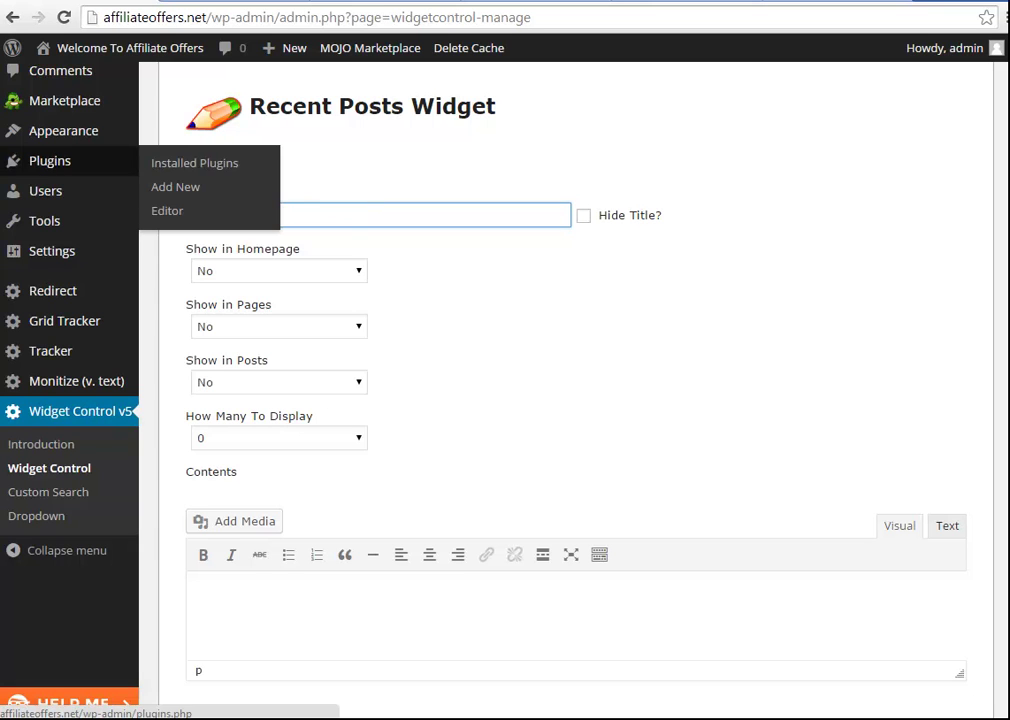
{"action": "type", "text": "Cool F"}
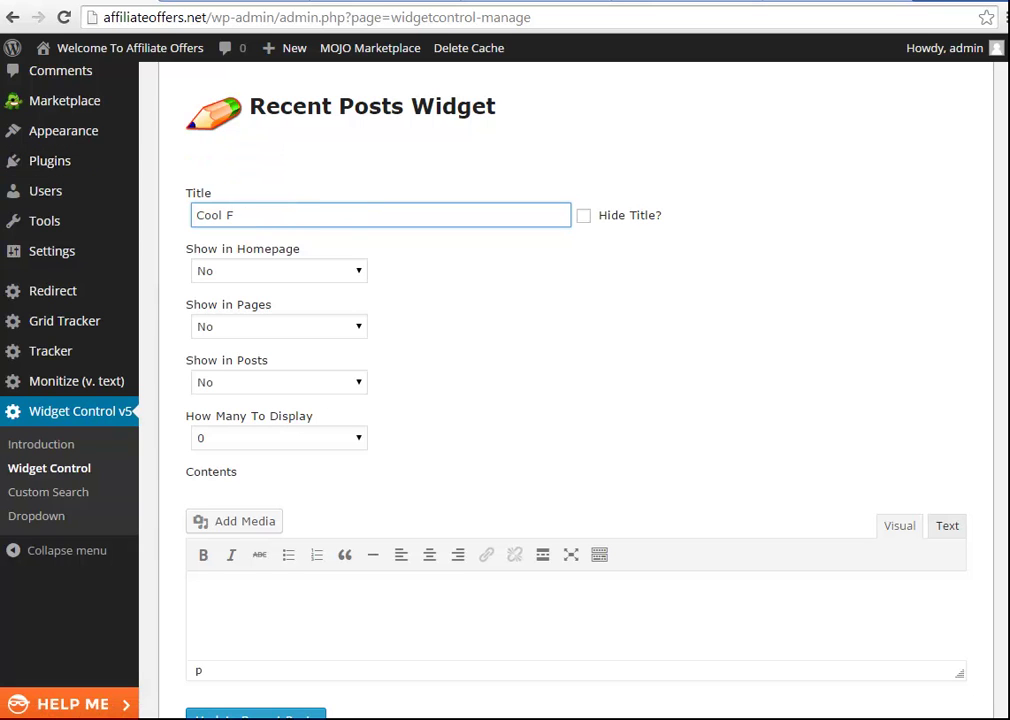
{"action": "type", "text": "ree Content"}
Step: Set the Recent Posts widget to show in posts, with 5 as the number to display, and save it
{"action": "left_click", "coordinate": [278, 382]}
{"action": "key", "text": "Return"}
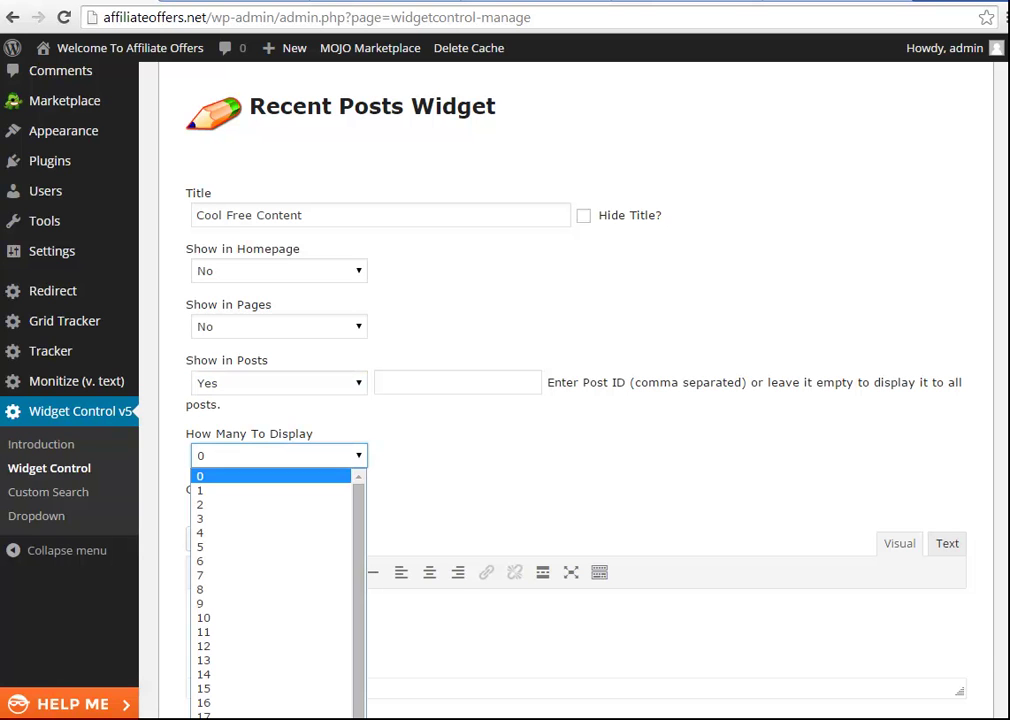
{"action": "key", "text": "Escape"}
{"action": "left_click", "coordinate": [240, 537]}
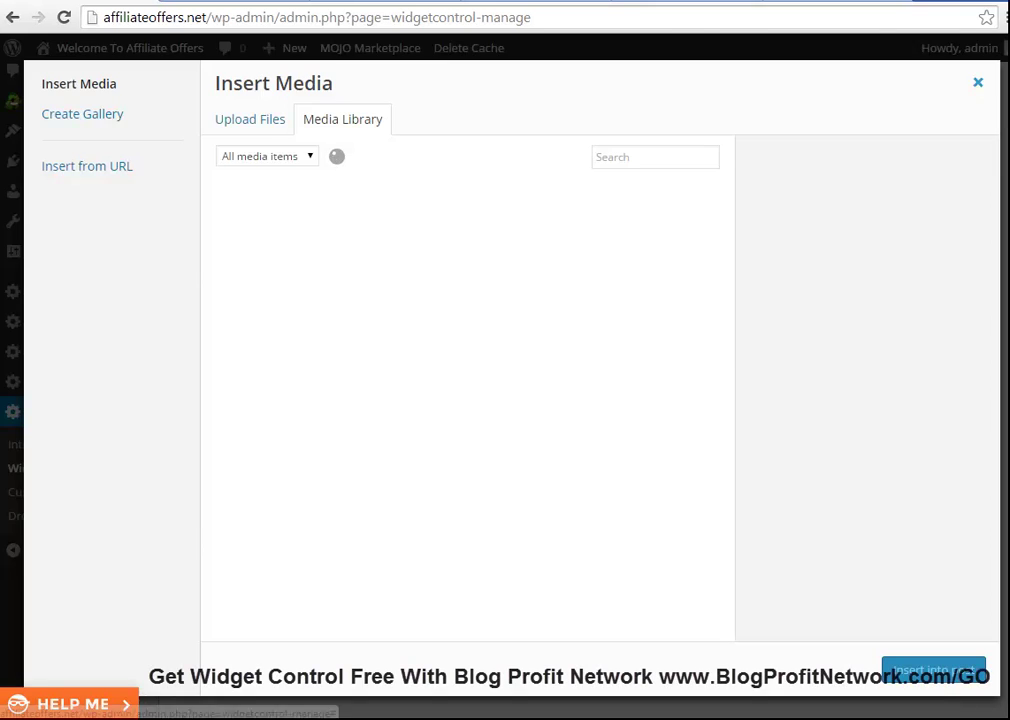
{"action": "key", "text": "Escape"}
{"action": "left_click", "coordinate": [279, 456]}
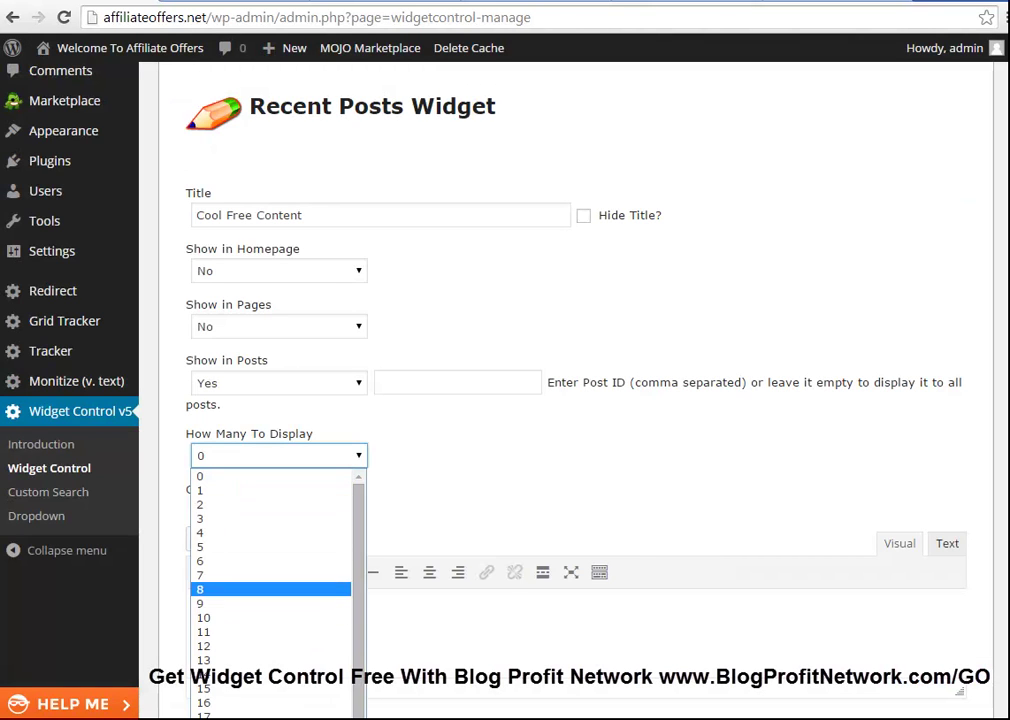
{"action": "left_click", "coordinate": [240, 547]}
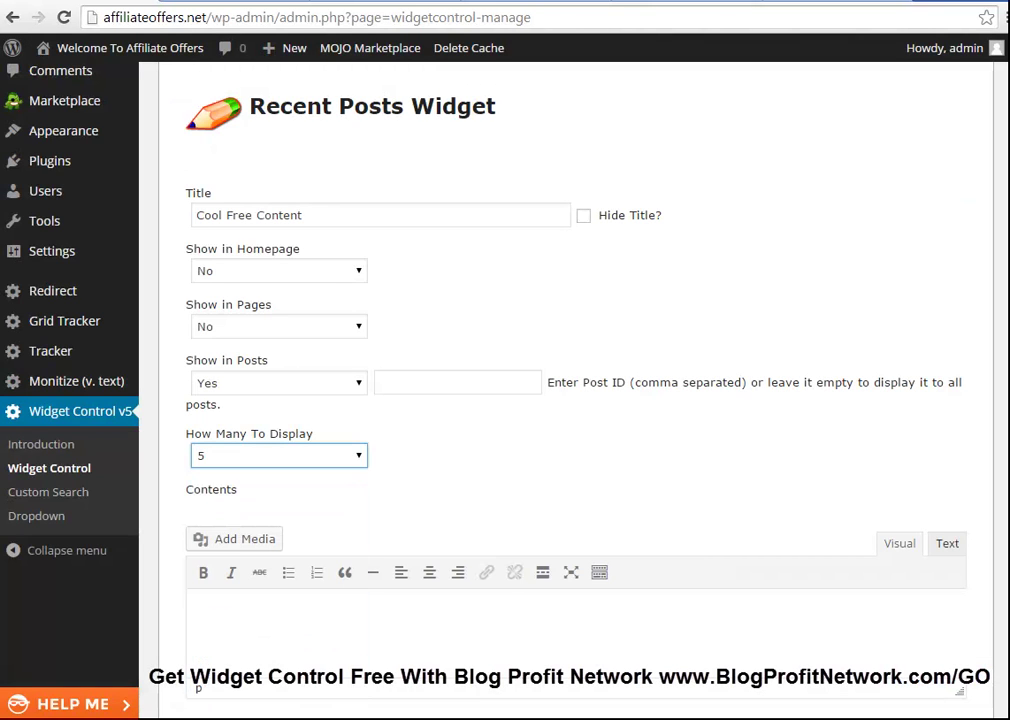
{"action": "scroll", "coordinate": [575, 400], "scroll_direction": "down", "scroll_amount": 3}
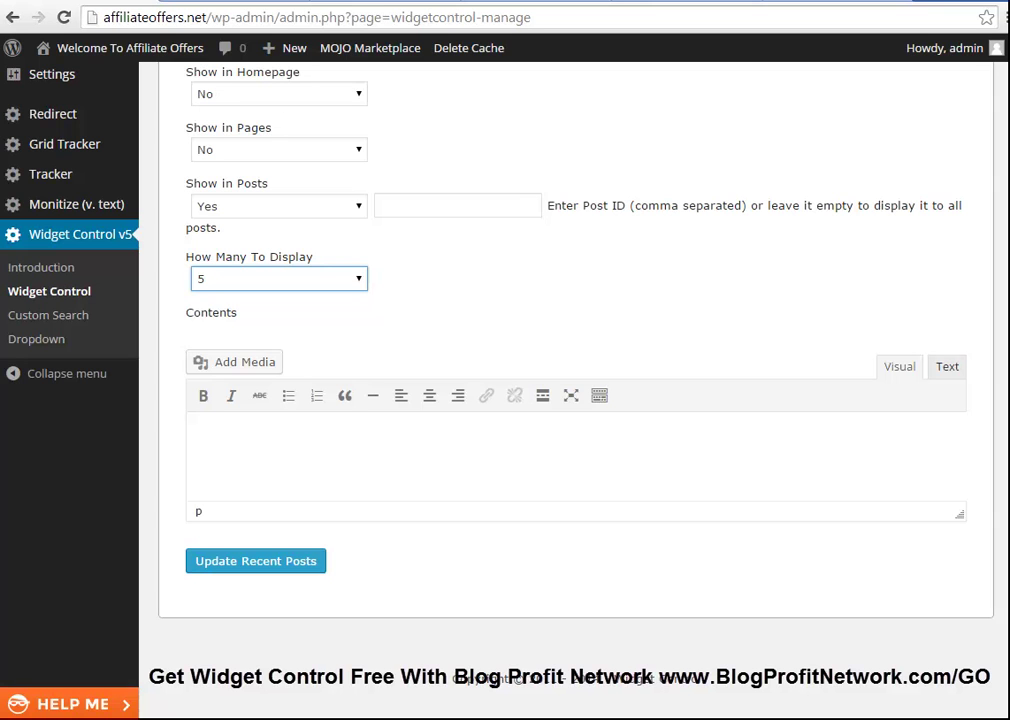
{"action": "left_click", "coordinate": [256, 561]}
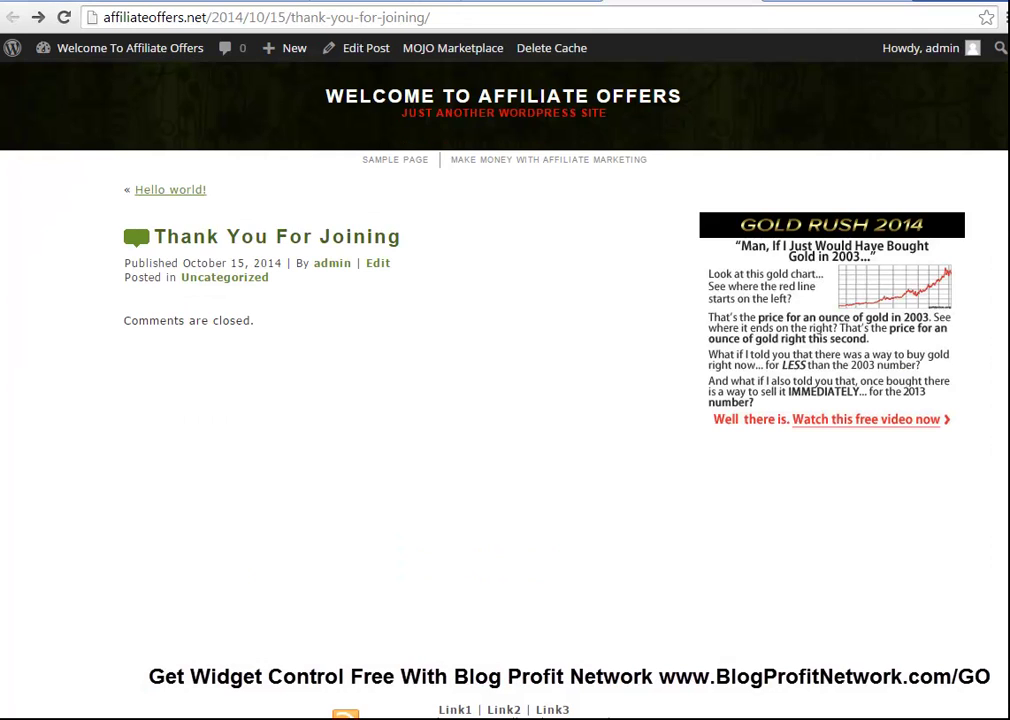
Step: Reload the live Thank You For Joining post to check the sidebar's recent posts list
{"action": "right_click", "coordinate": [512, 272]}
{"action": "left_click", "coordinate": [549, 324]}
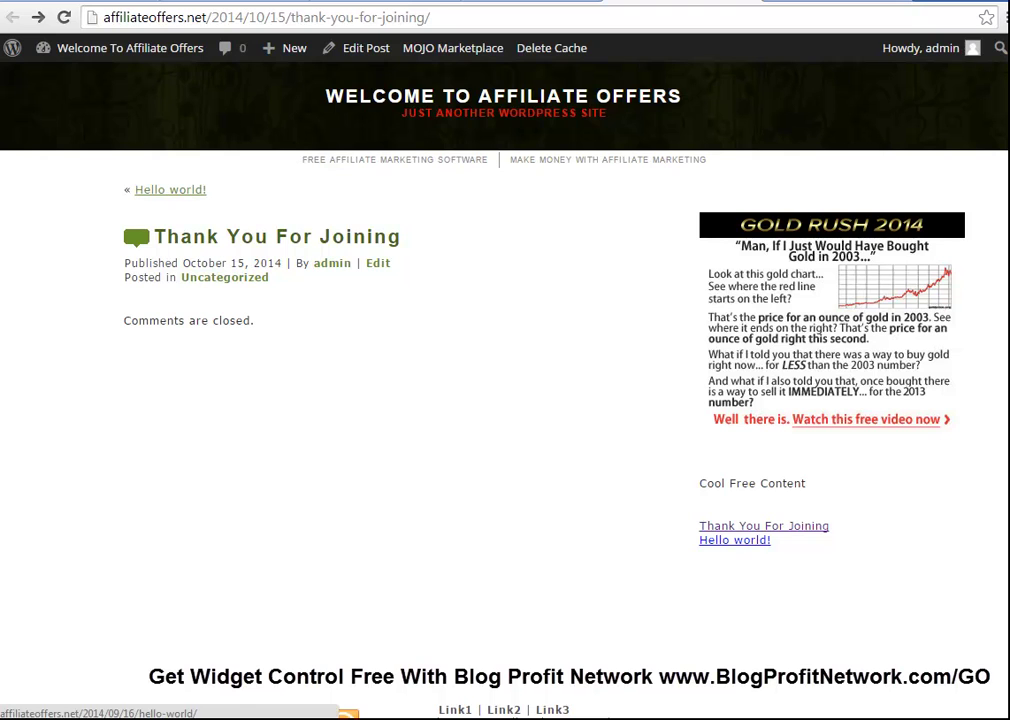
Step: Open the Thank You For Joining post for editing
{"action": "left_click", "coordinate": [378, 263]}
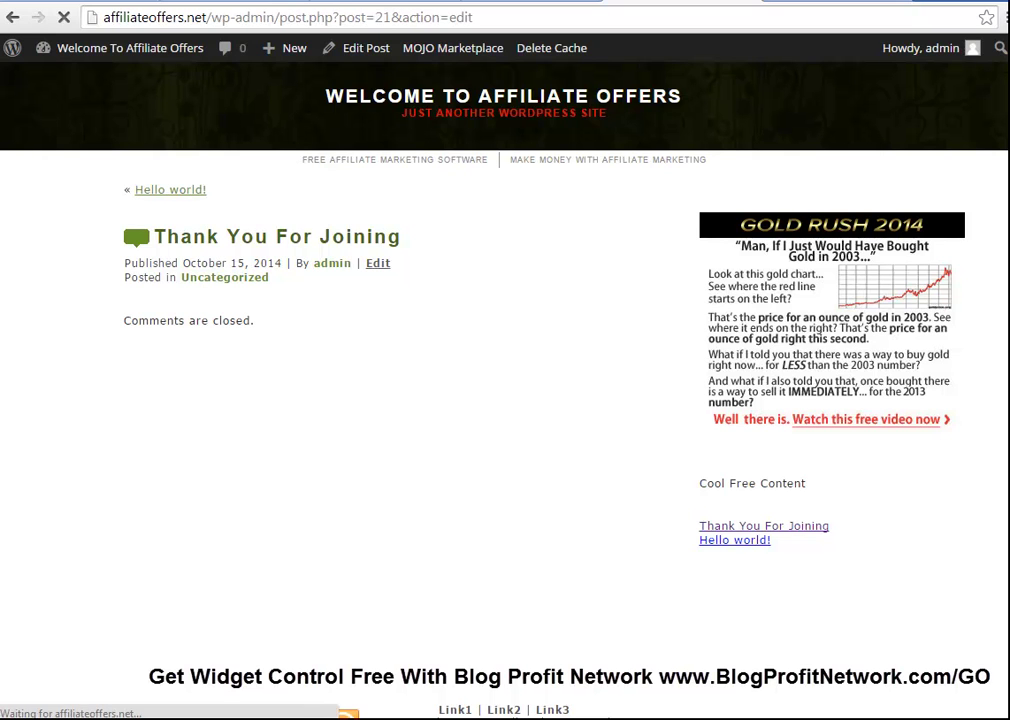